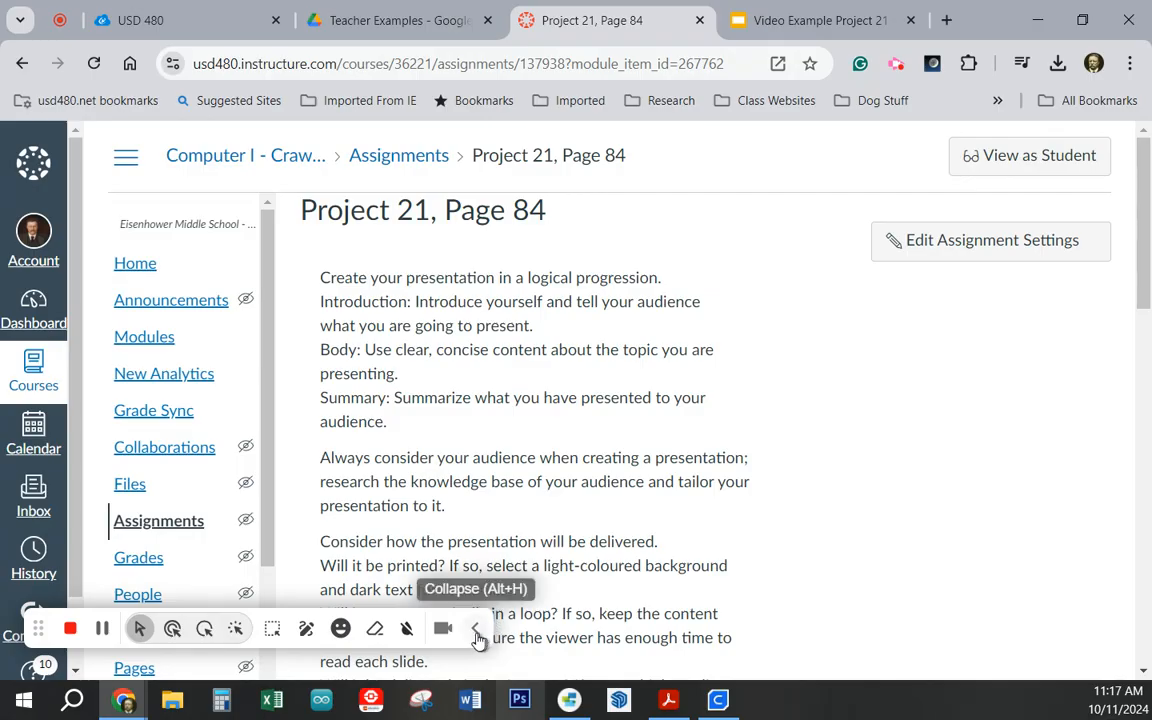
left_click(476, 628)
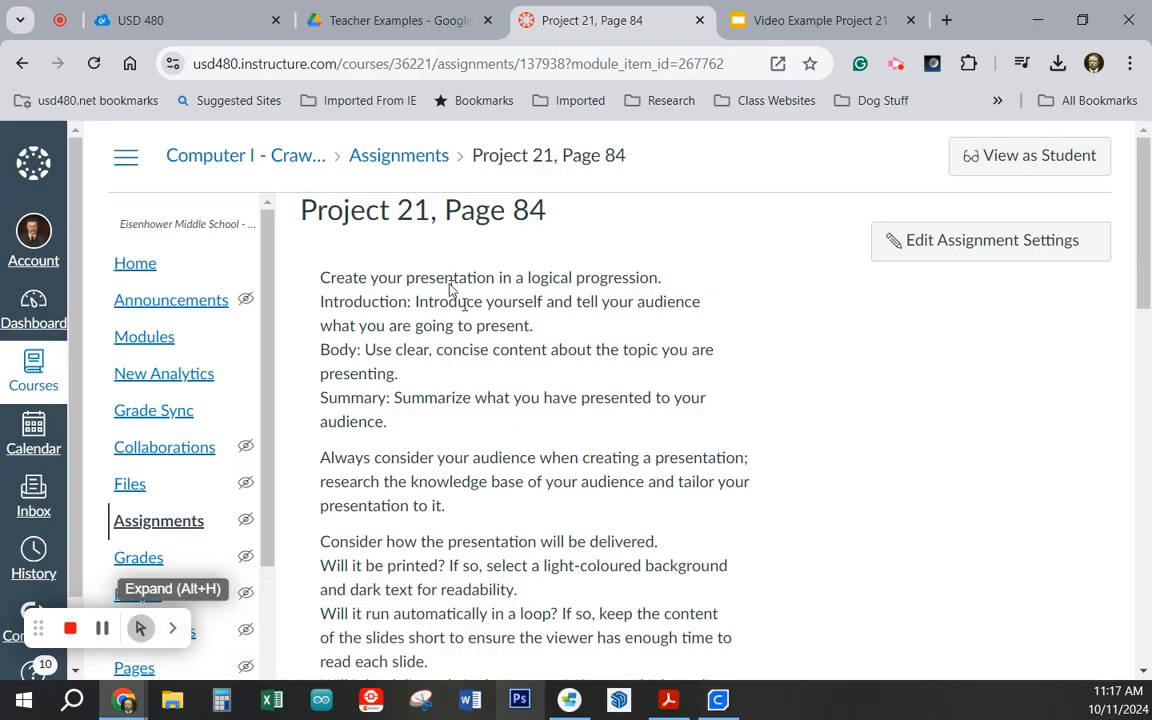
scroll(463, 385, "down", 10)
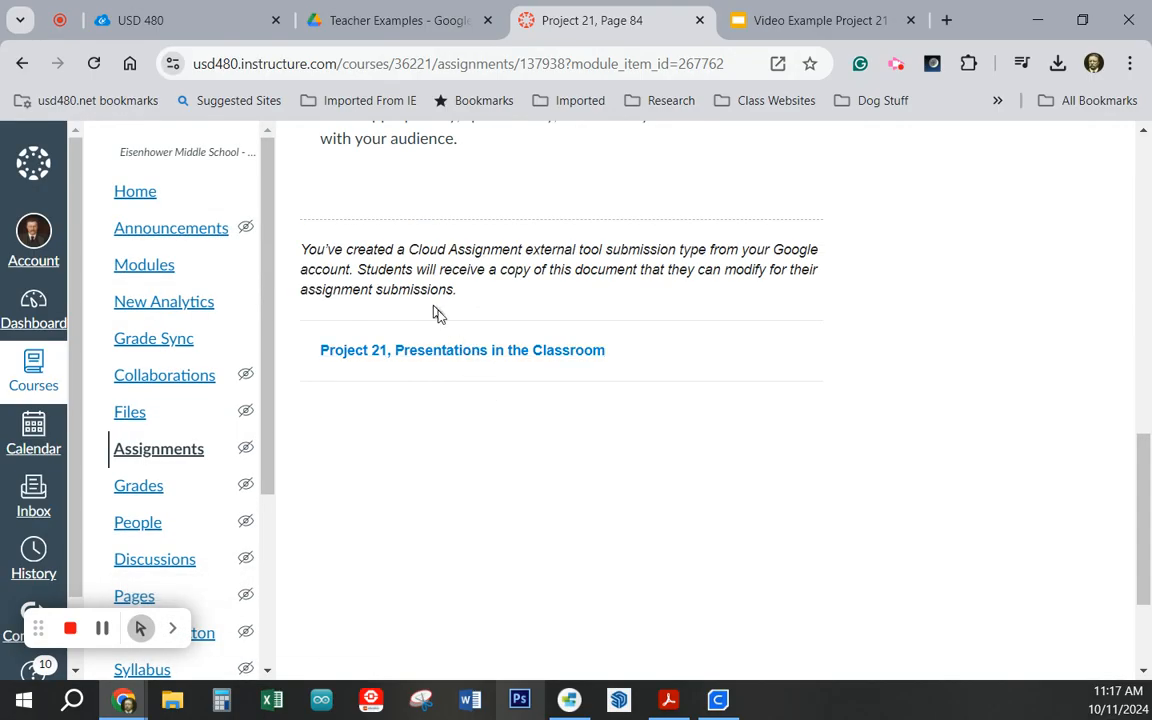
scroll(529, 379, "up", 10)
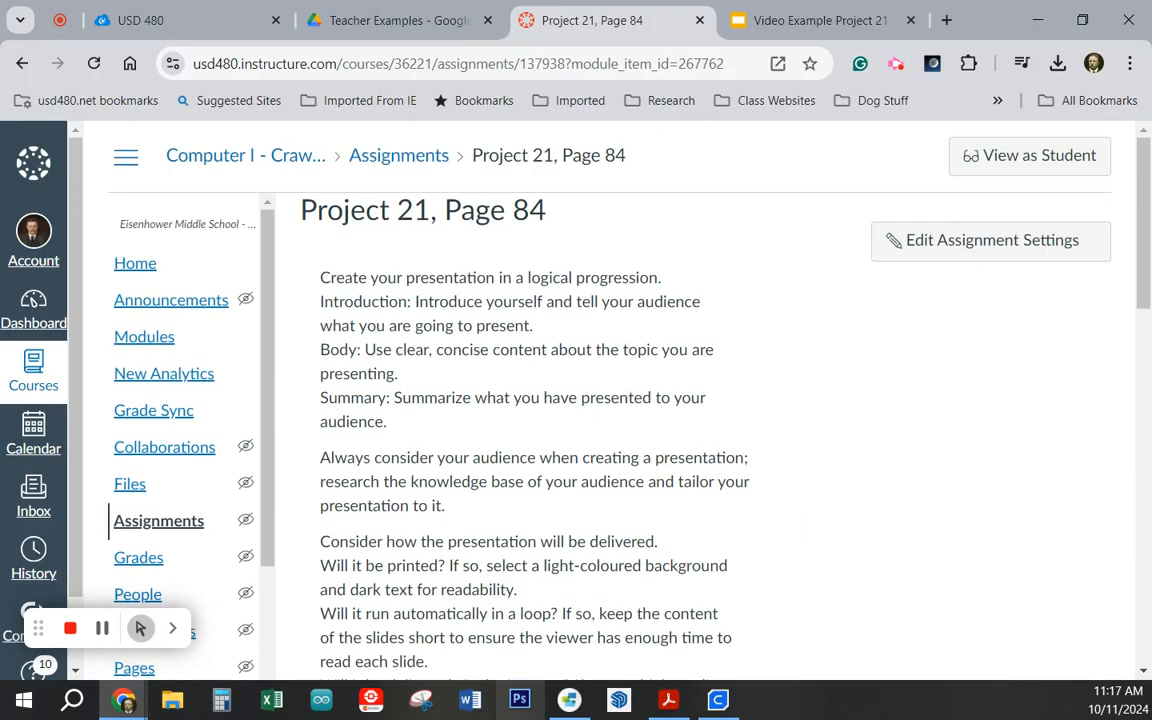
- Switch to the Video Example Project 21 presentation in Google Slides and enter "Delivering Effective Presentations" as the title of the first slide
left_click(826, 30)
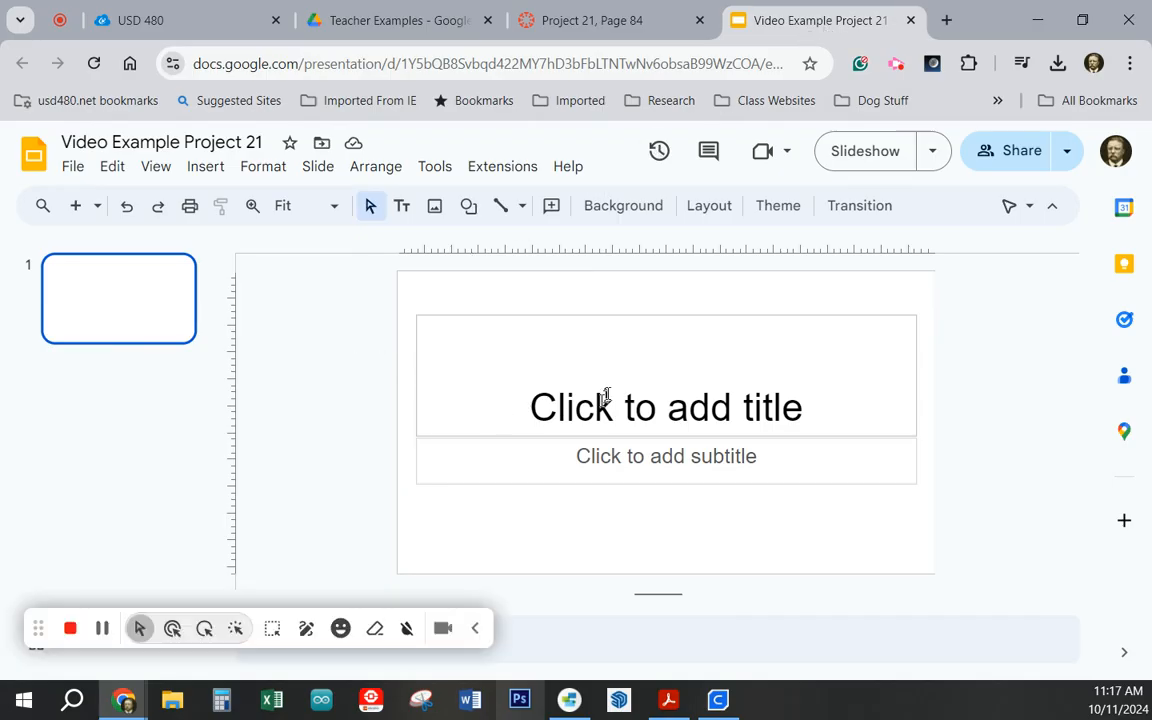
left_click(658, 410)
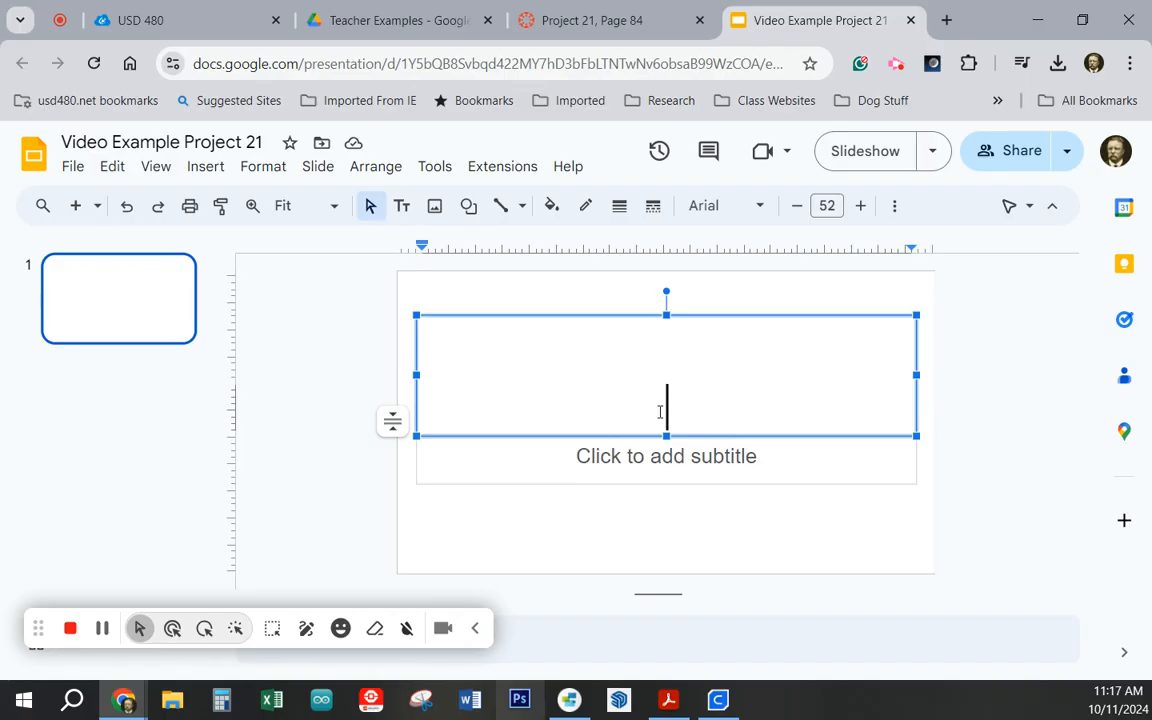
type("Delev")
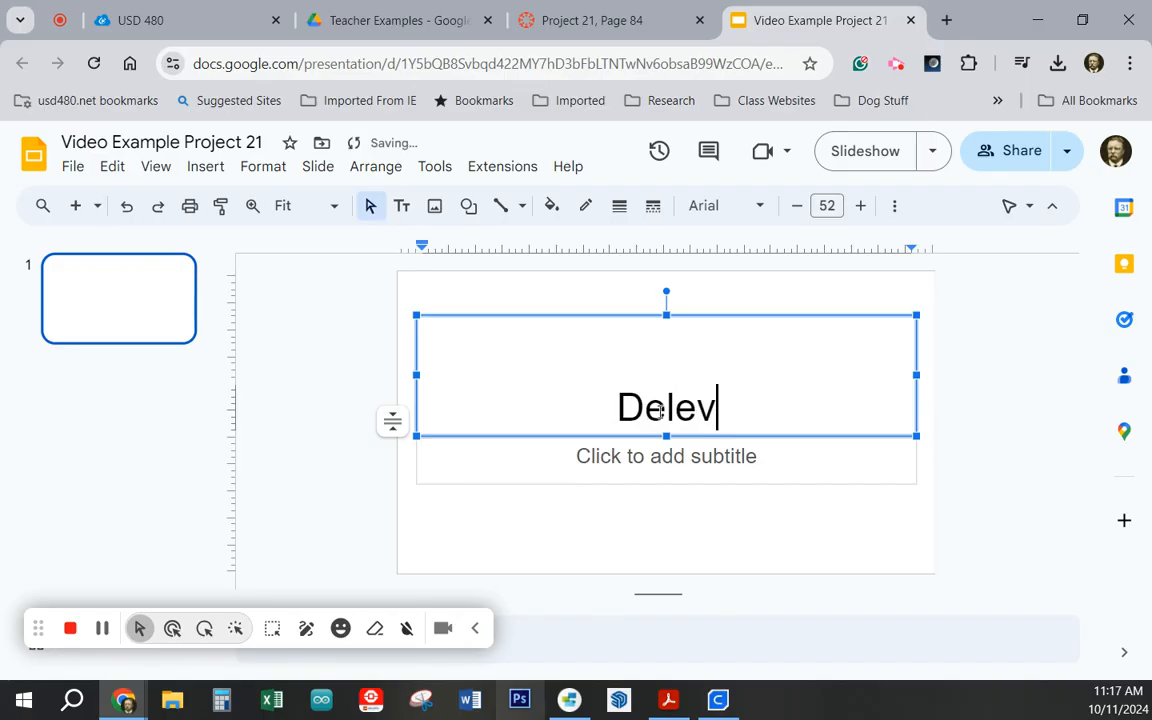
key("BackSpace")
key("BackSpace")
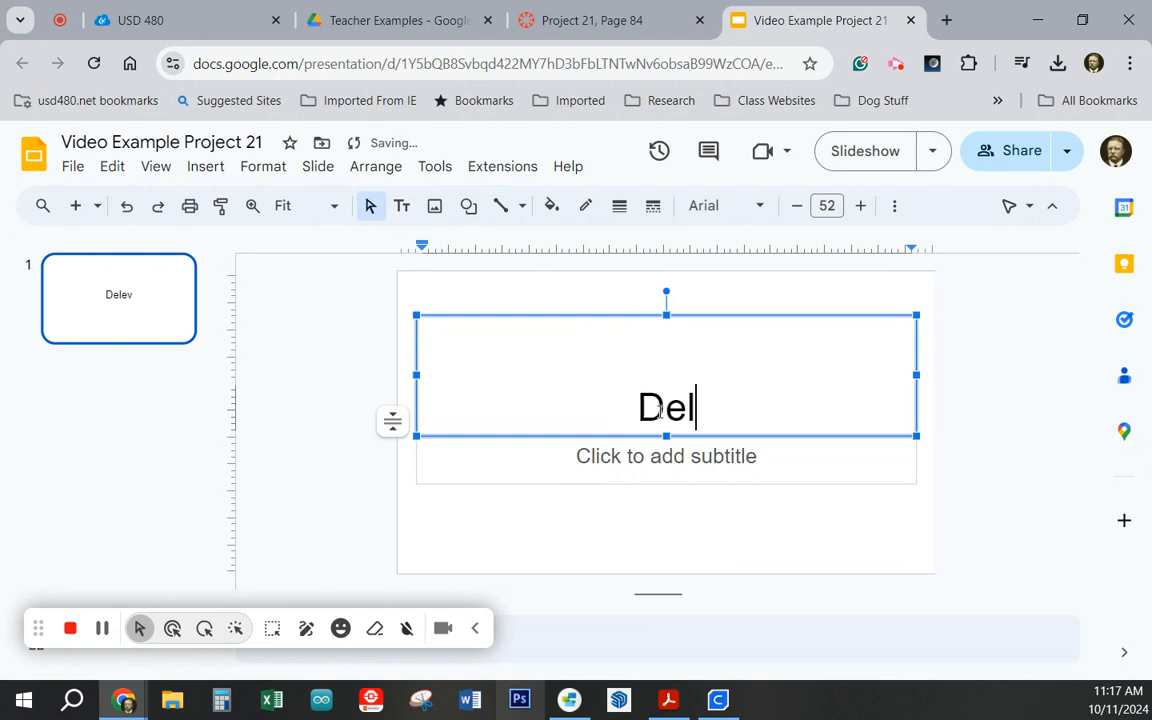
key("BackSpace")
key("BackSpace")
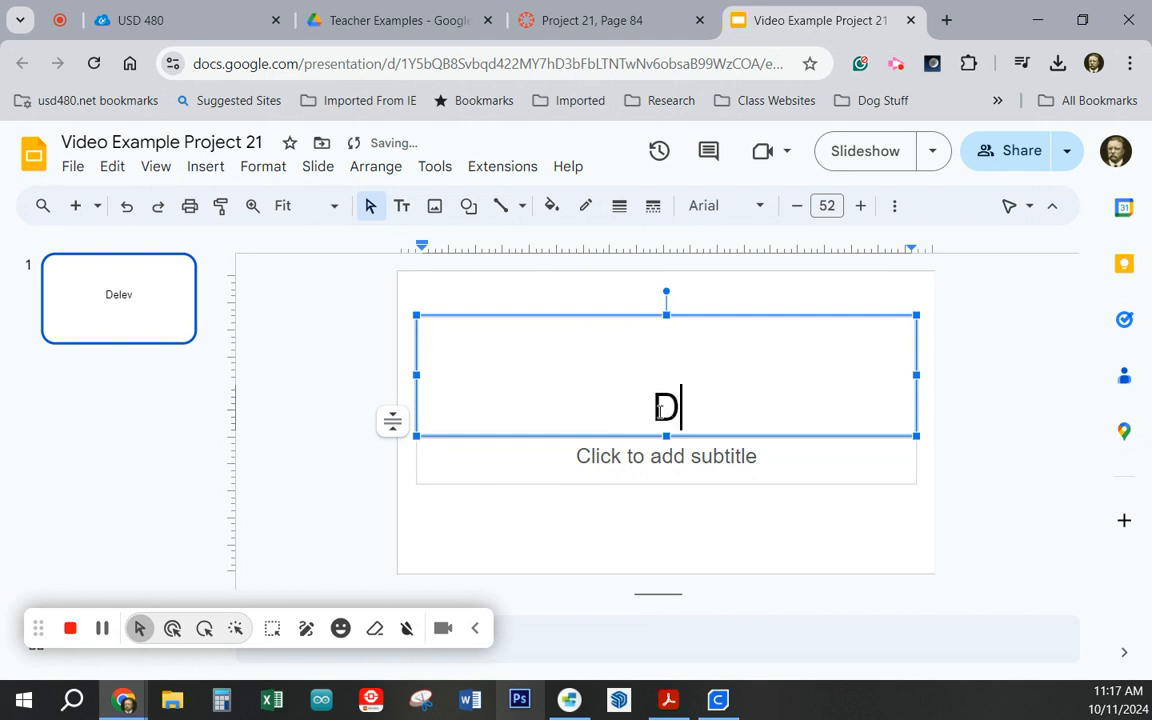
type("s")
key("BackSpace")
type("e")
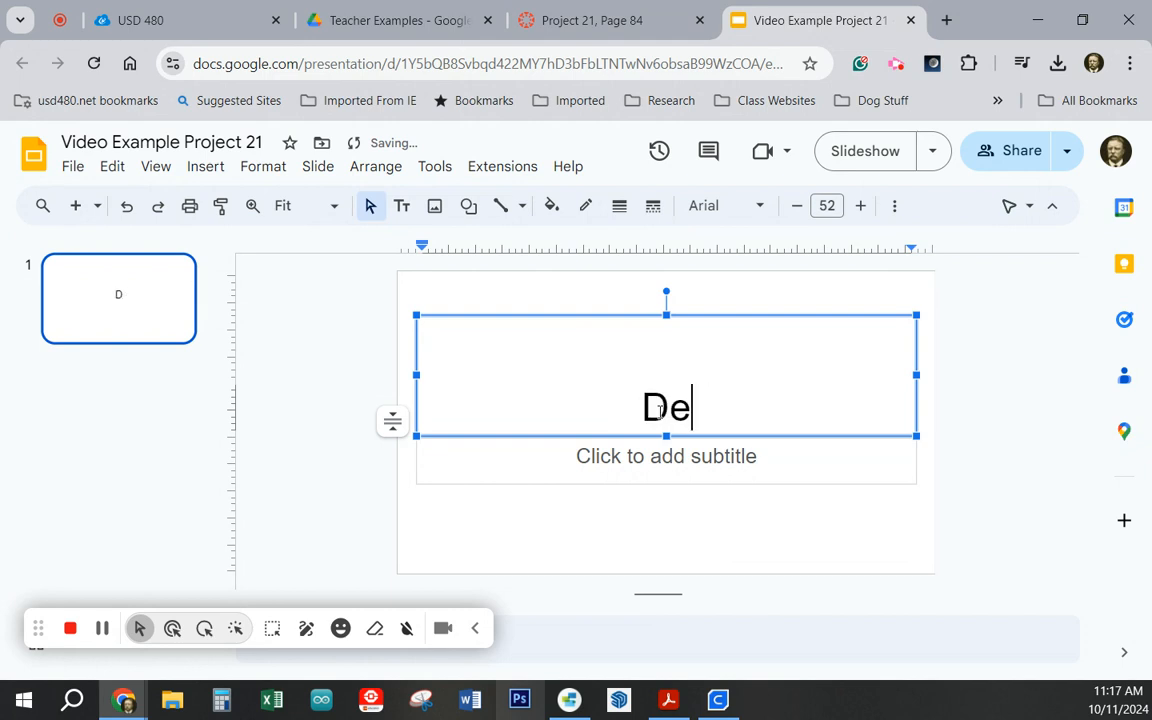
type("leiveriong")
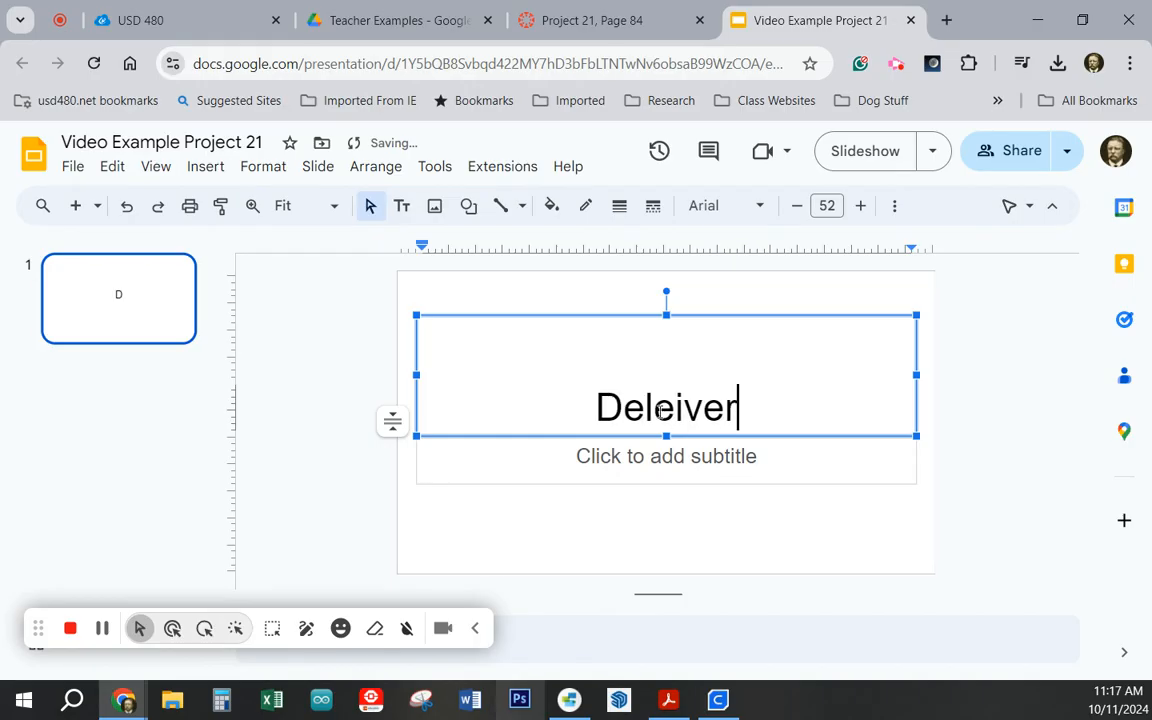
key("BackSpace")
key("BackSpace")
key("BackSpace")
key("BackSpace")
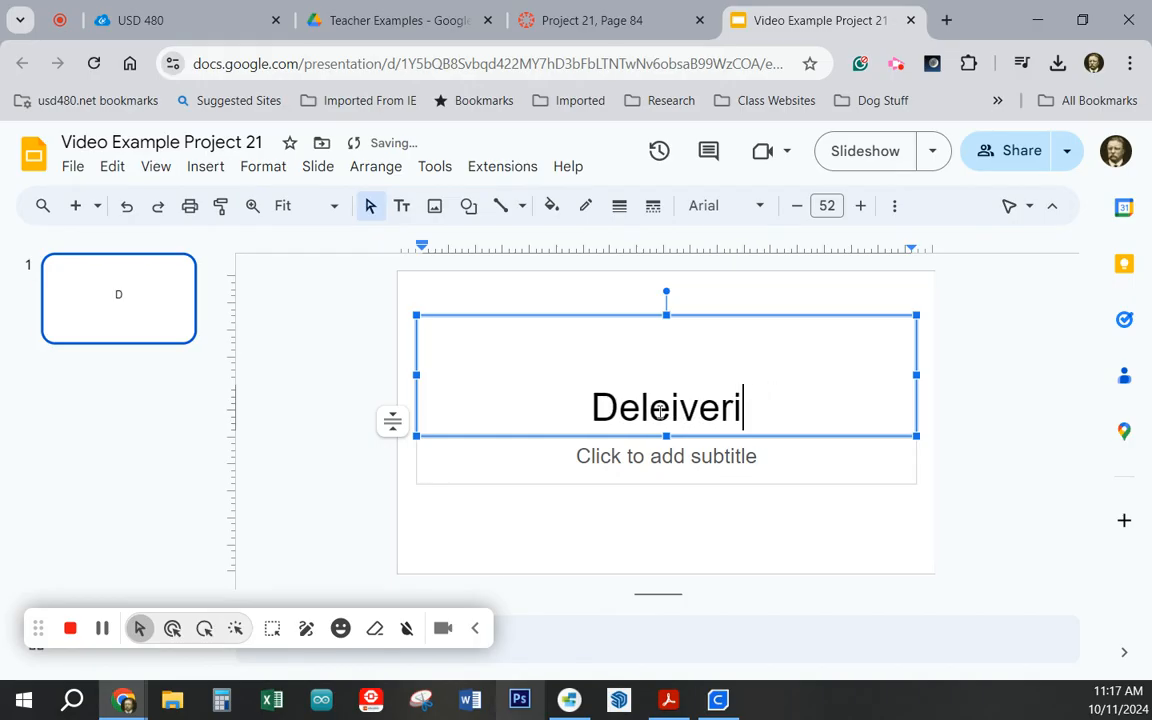
key("BackSpace")
key("BackSpace")
key("BackSpace")
key("BackSpace")
key("BackSpace")
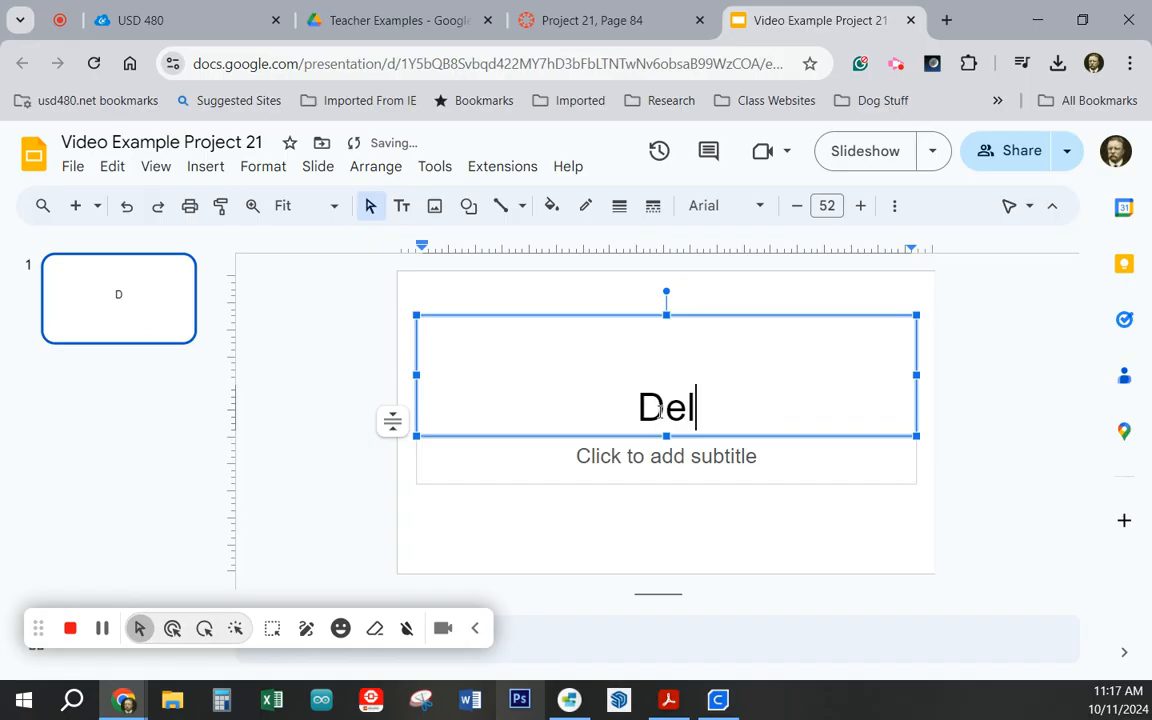
type("iverin")
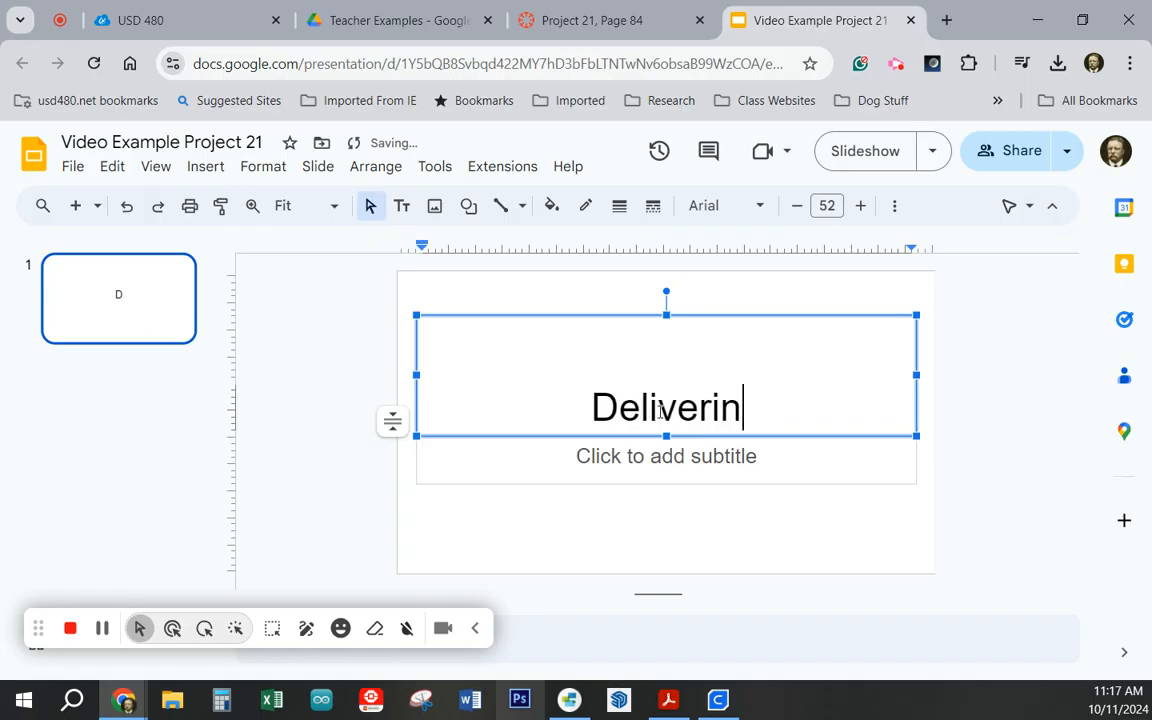
type("g Effective Presentat")
key("Tab")
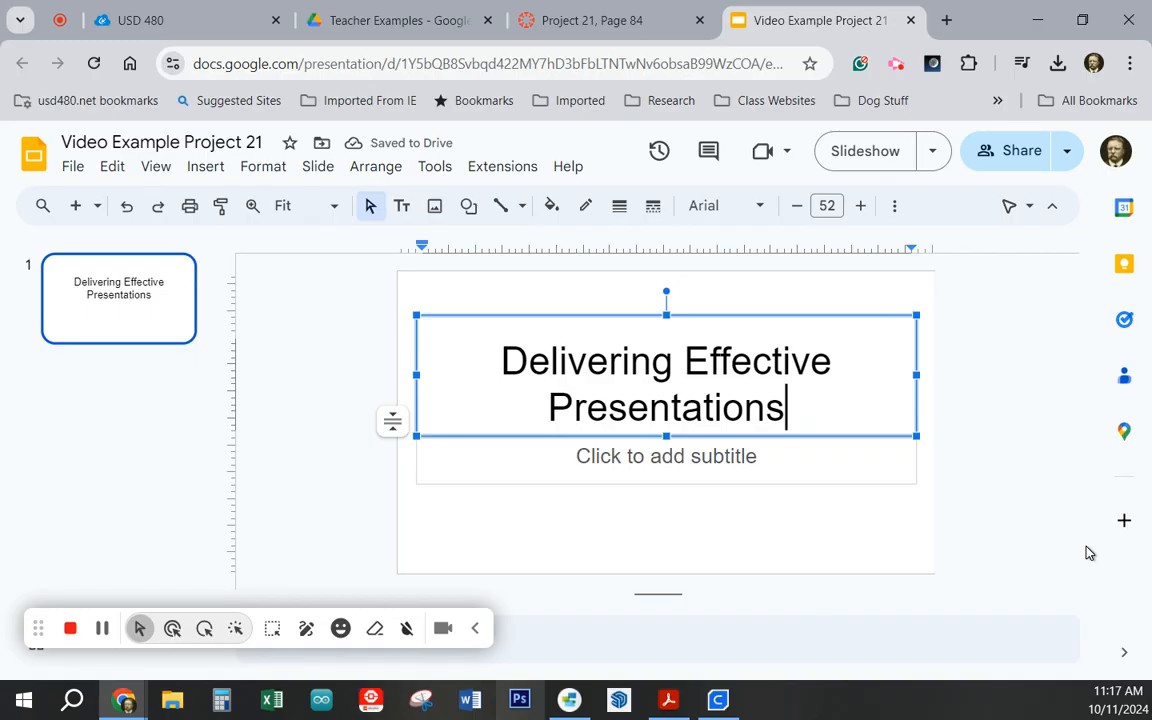
- Add a second slide with the Title and body layout and enter "Tip #1" as its title
left_click(98, 207)
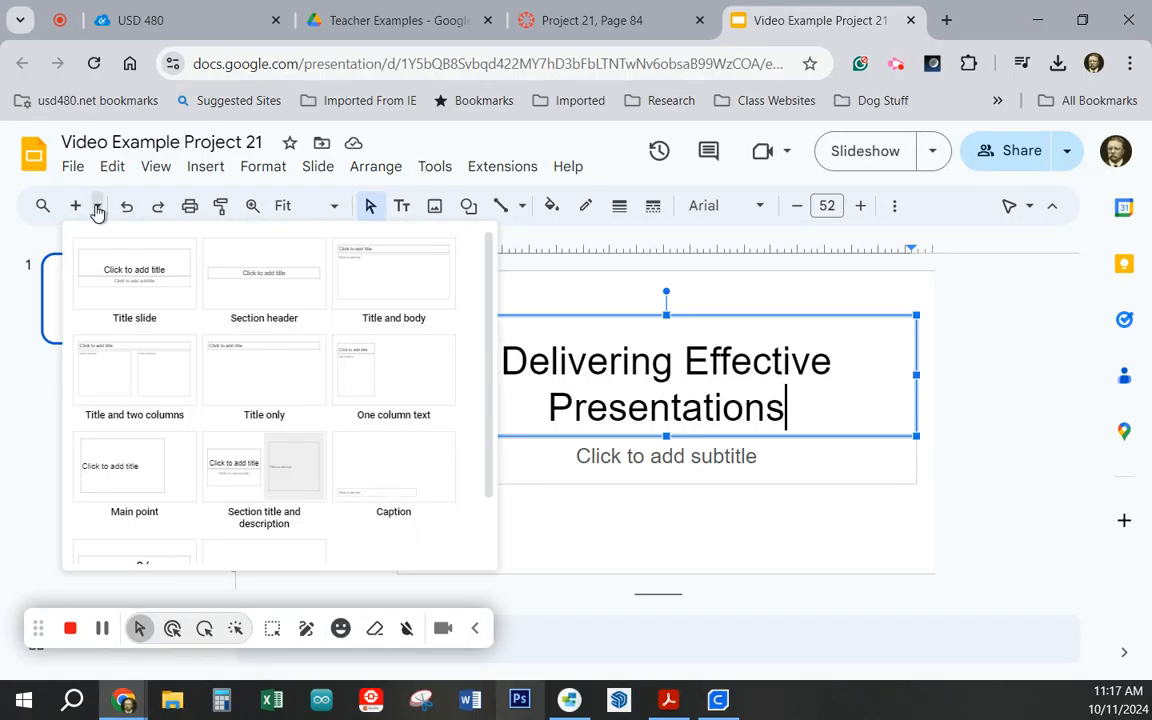
left_click(402, 287)
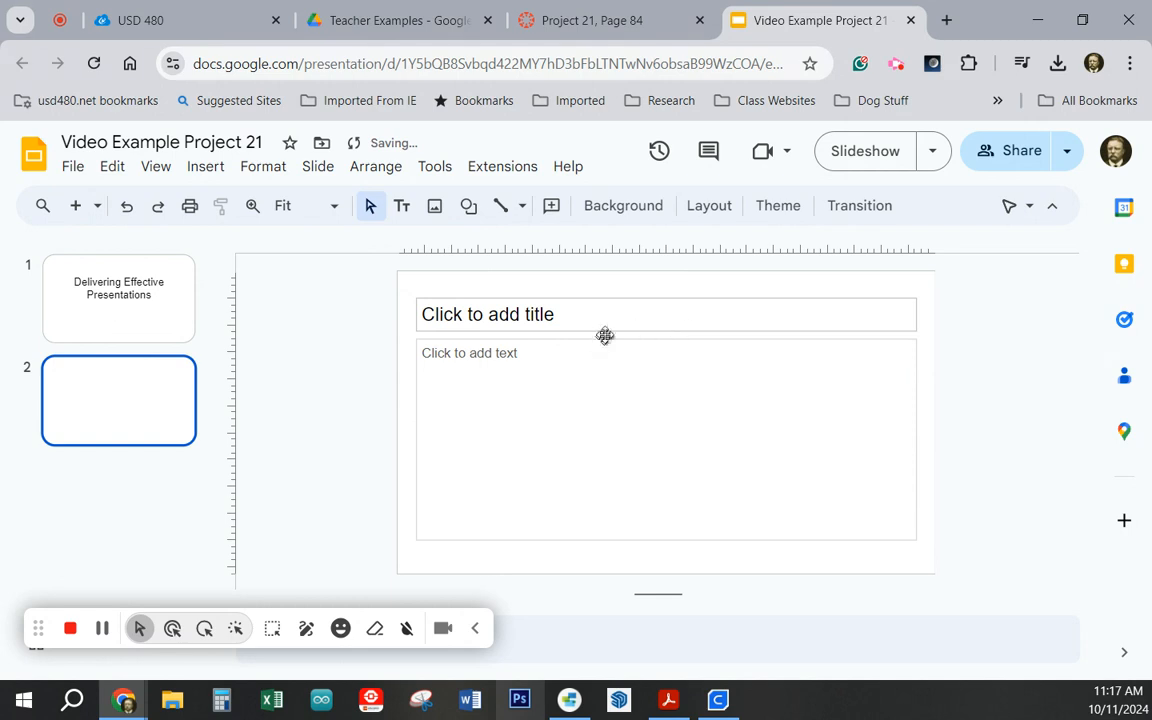
left_click(614, 300)
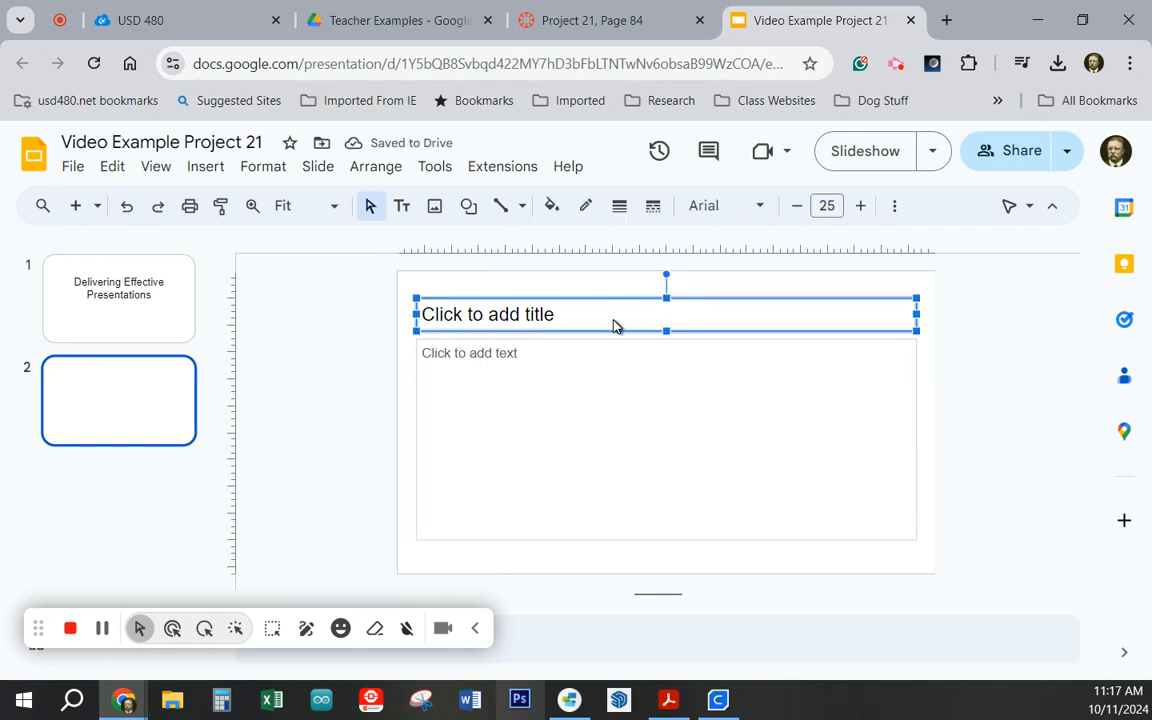
type("T")
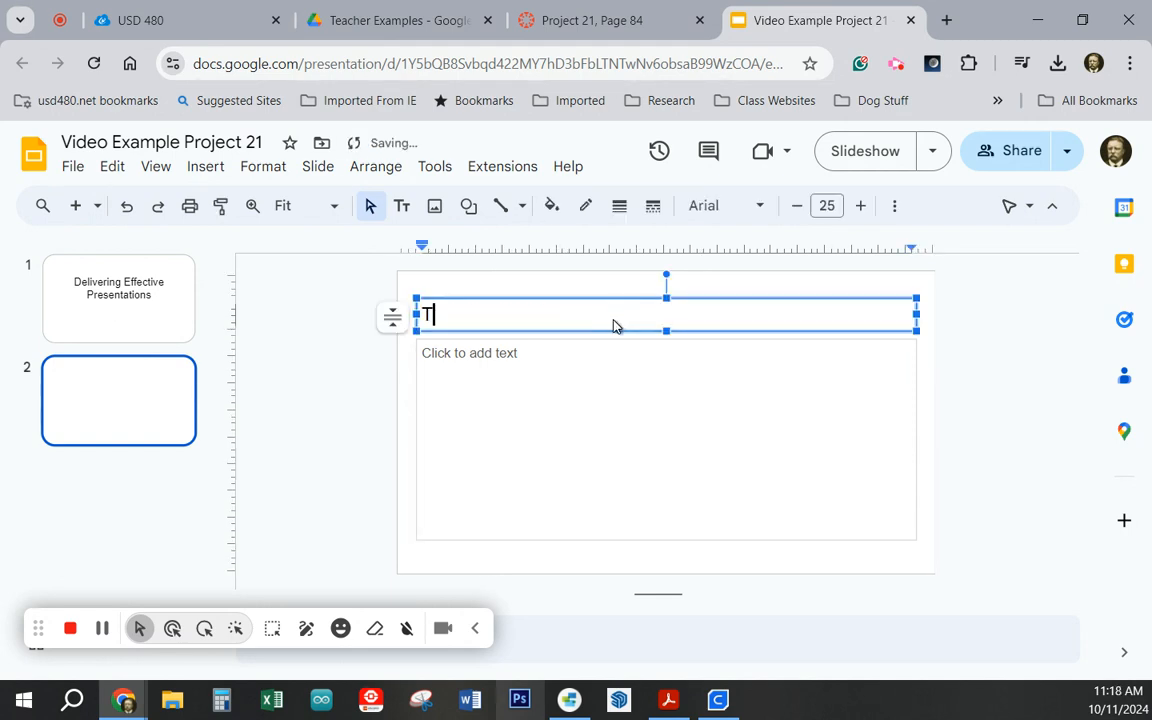
type("ip #1")
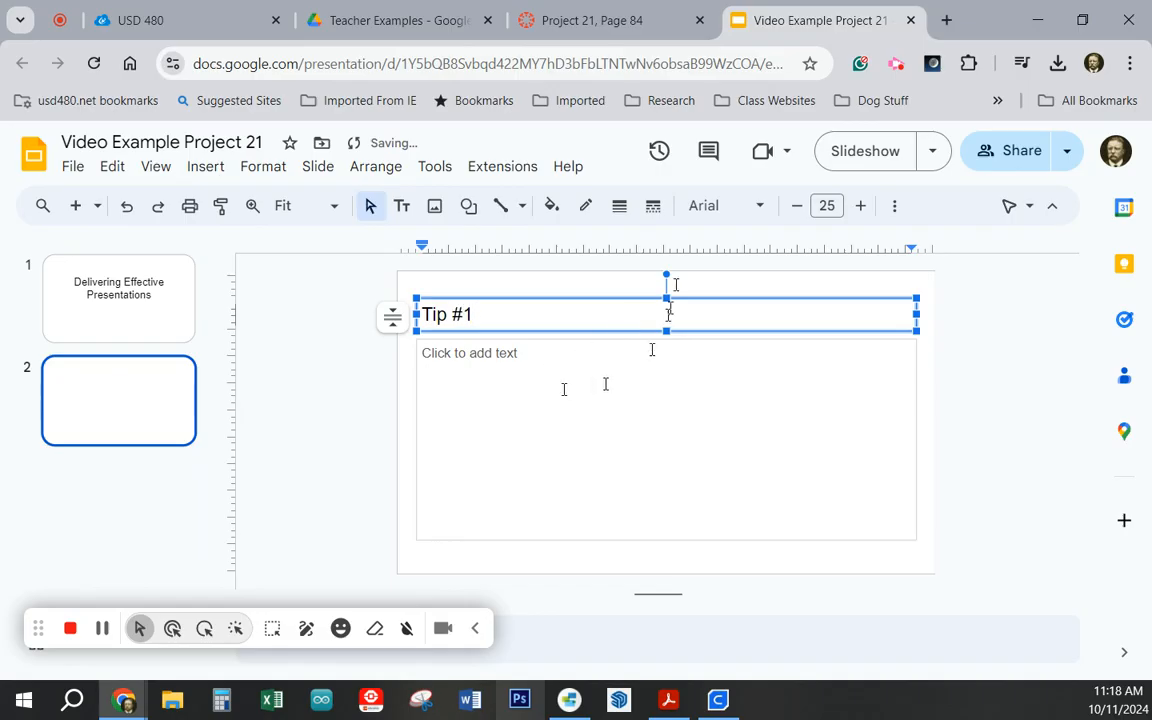
- Center the "Tip #1" title horizontally and make its text bold
left_click(897, 206)
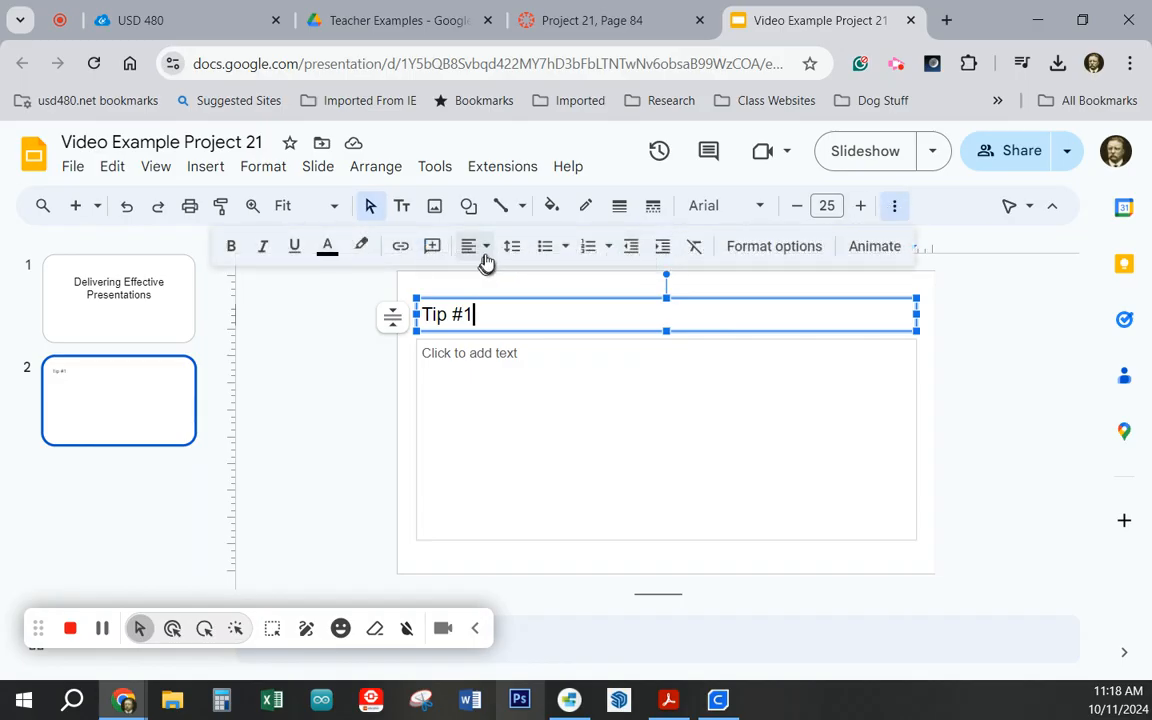
left_click(489, 249)
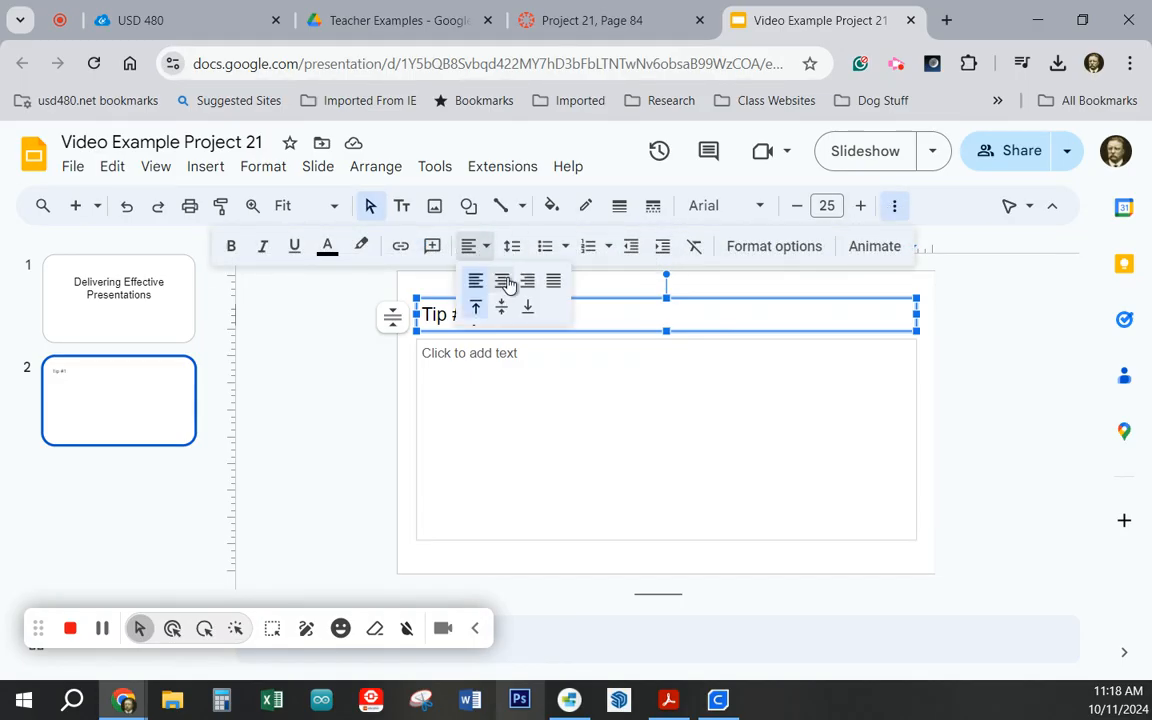
left_click(503, 280)
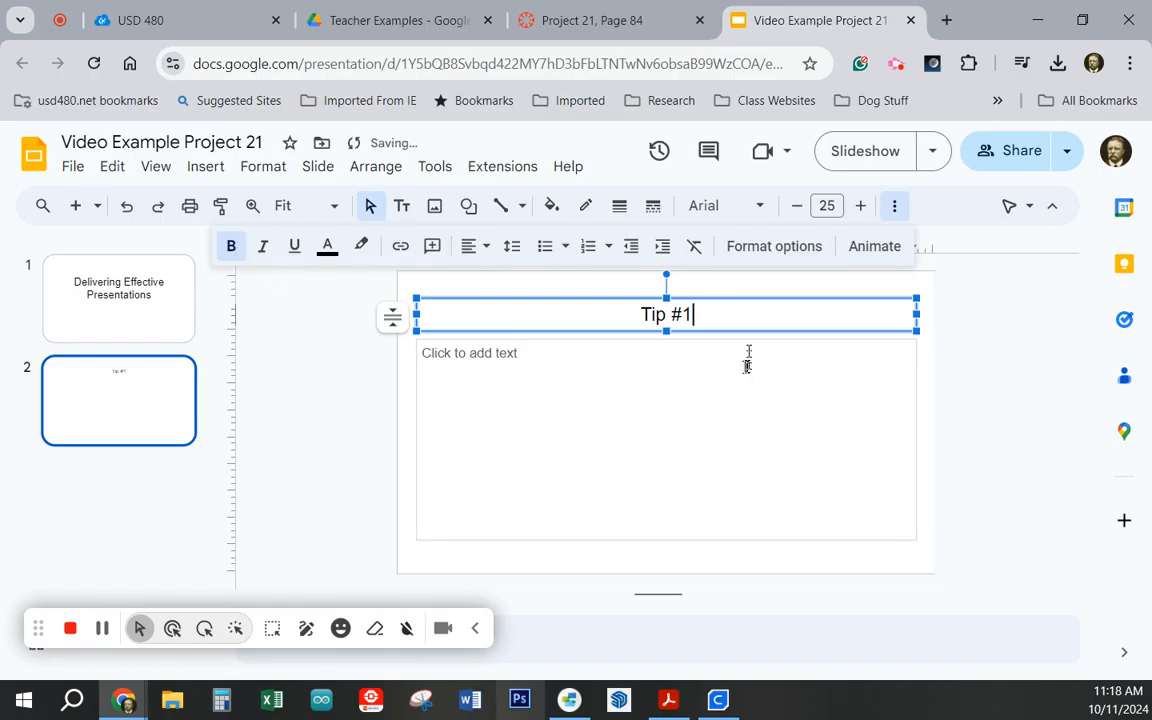
left_click_drag(702, 311, 645, 320)
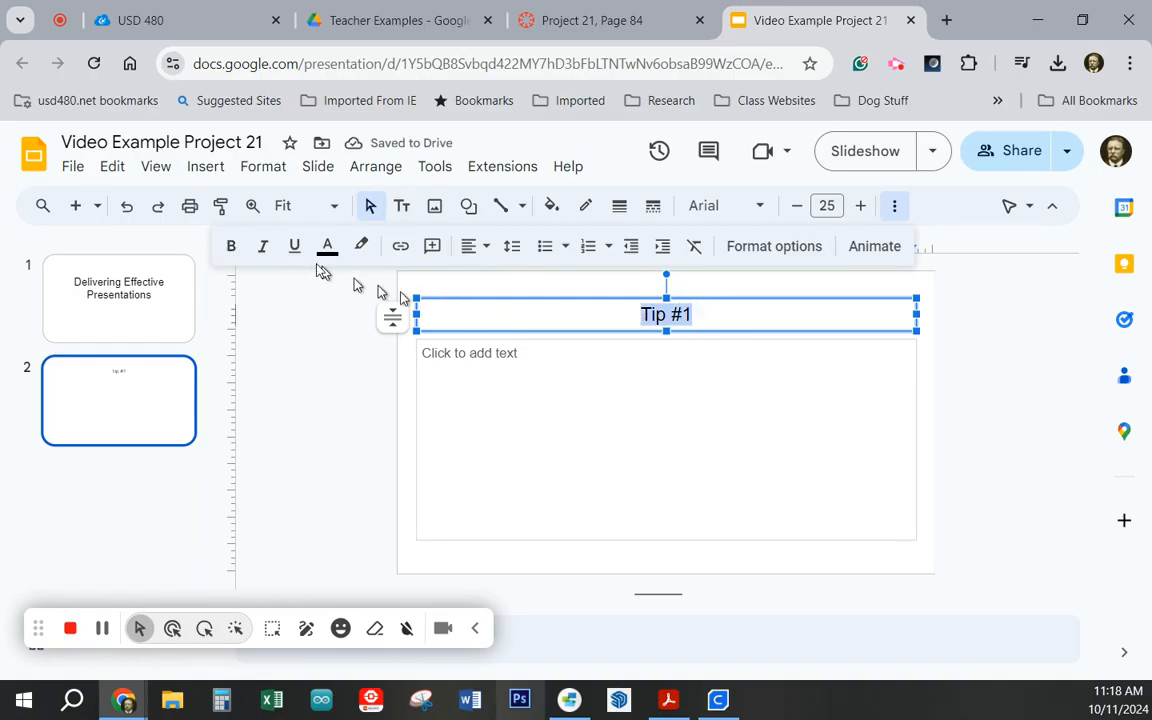
left_click(231, 246)
left_click(983, 308)
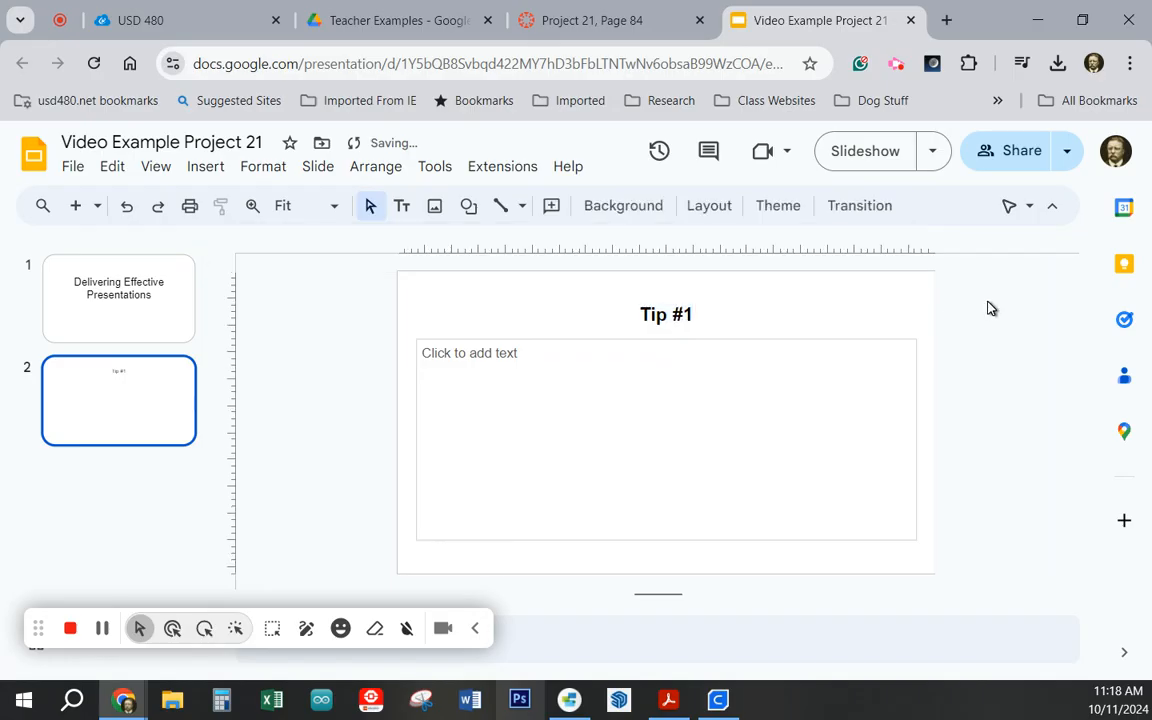
- Set the font size of the "Tip #1" title to 30 and move its text box slightly up the slide
left_click(673, 314)
left_click_drag(673, 314, 679, 314)
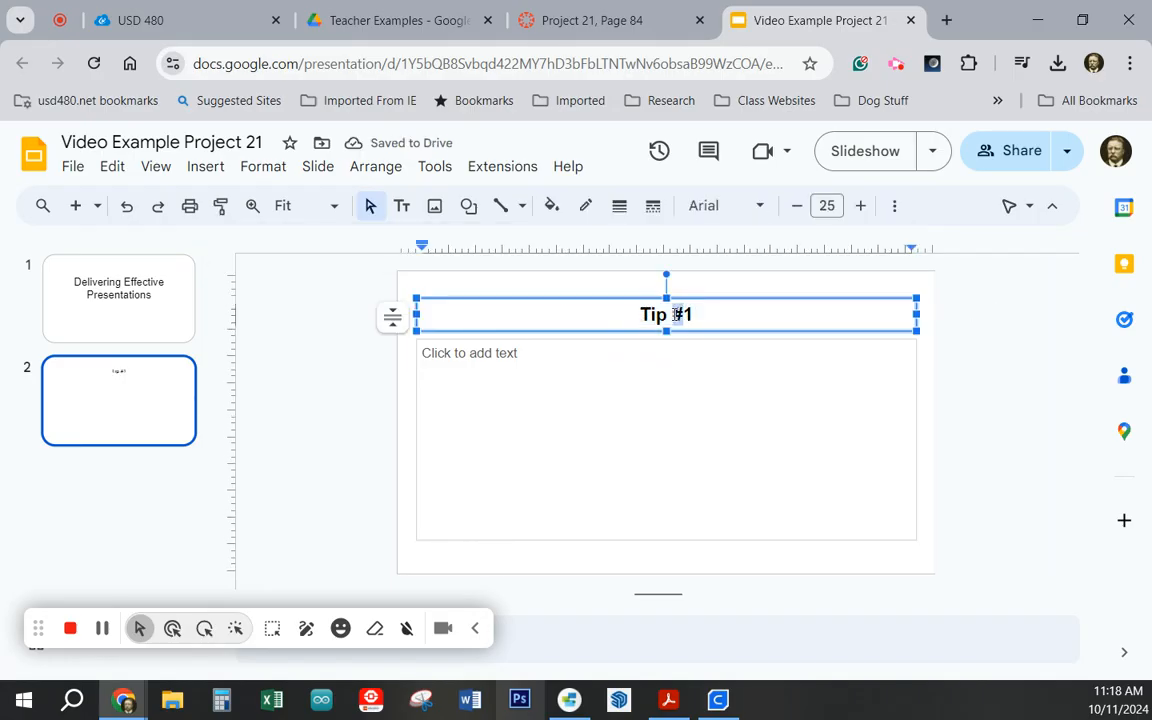
key("ctrl+a")
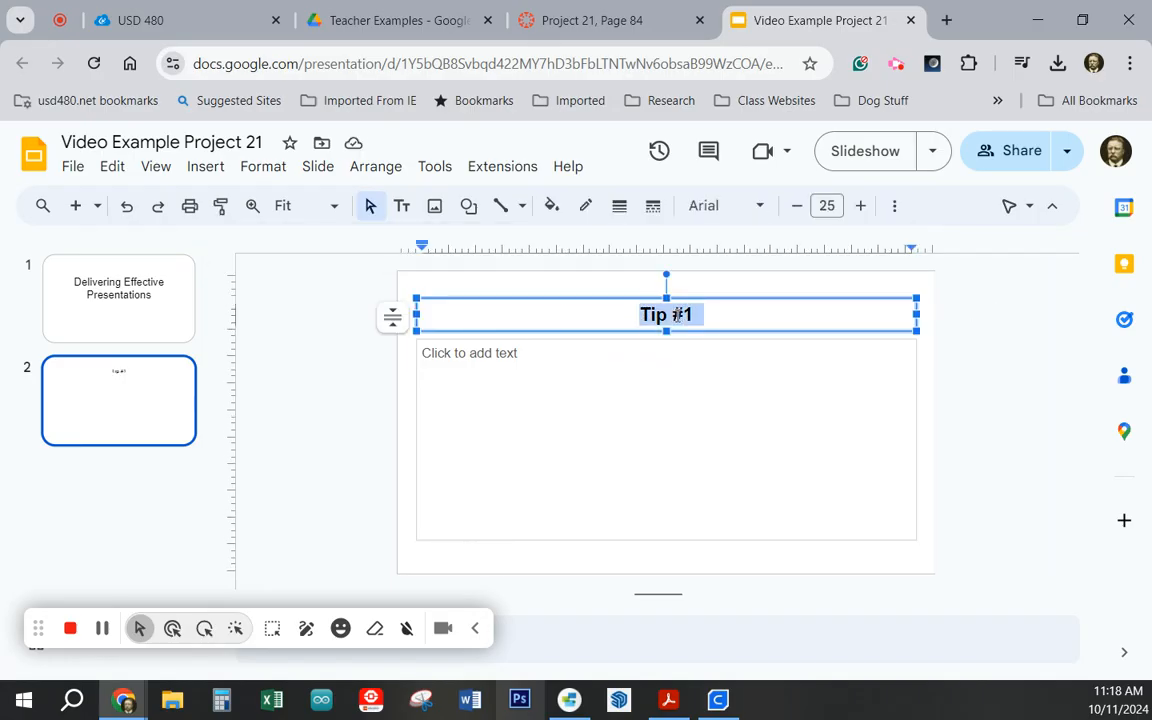
left_click(862, 207)
left_click(862, 207)
left_click(862, 207)
left_click(862, 207)
left_click(862, 207)
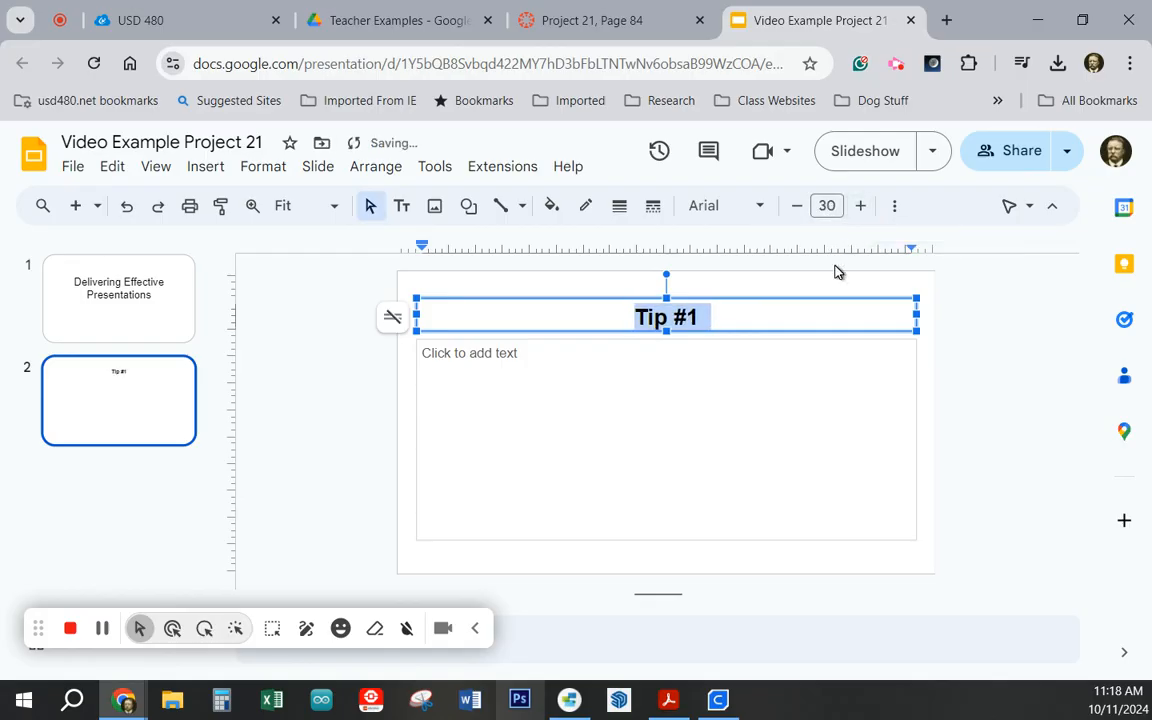
left_click_drag(761, 293, 766, 280)
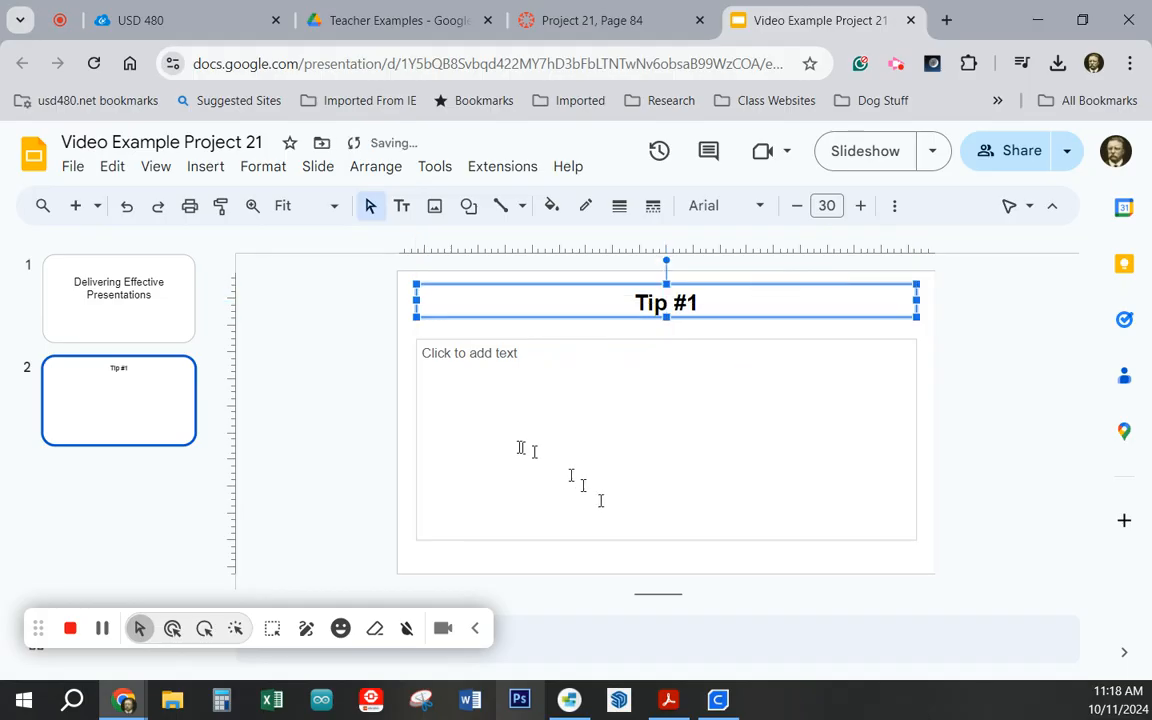
- Copy the first tip, "Create your presentation in a logical progression" through its Summary line, from the Canvas assignment into slide 2's body, keeping the source formatting
left_click(505, 403)
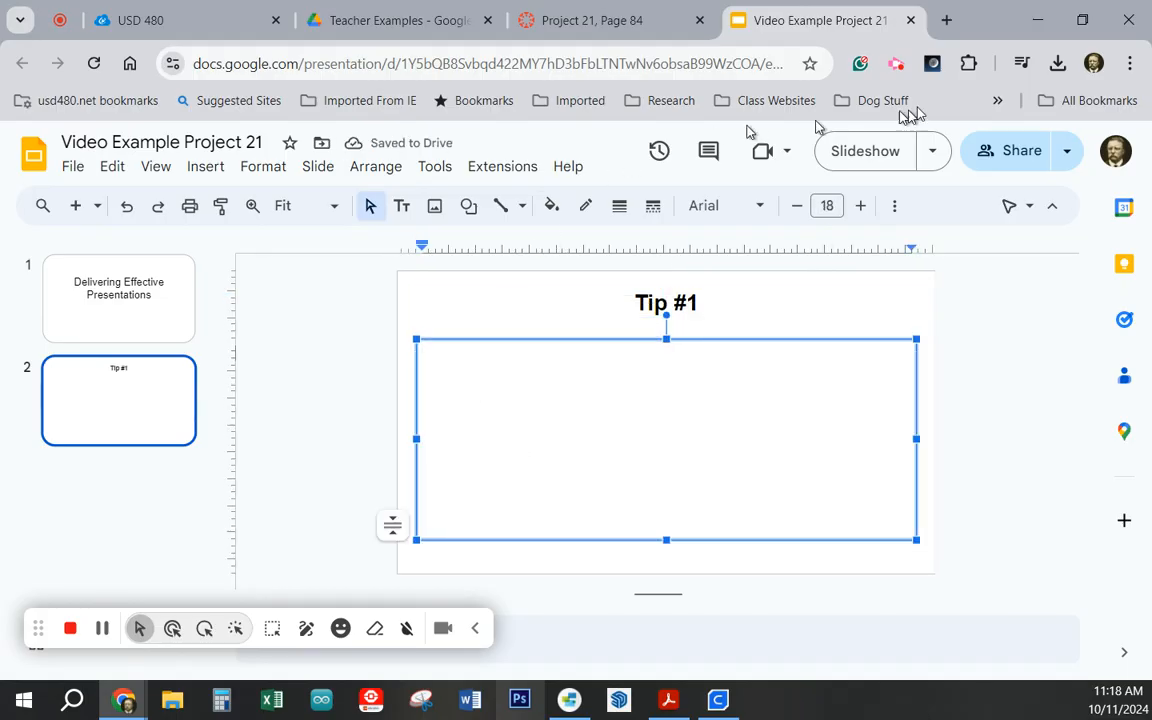
left_click(615, 20)
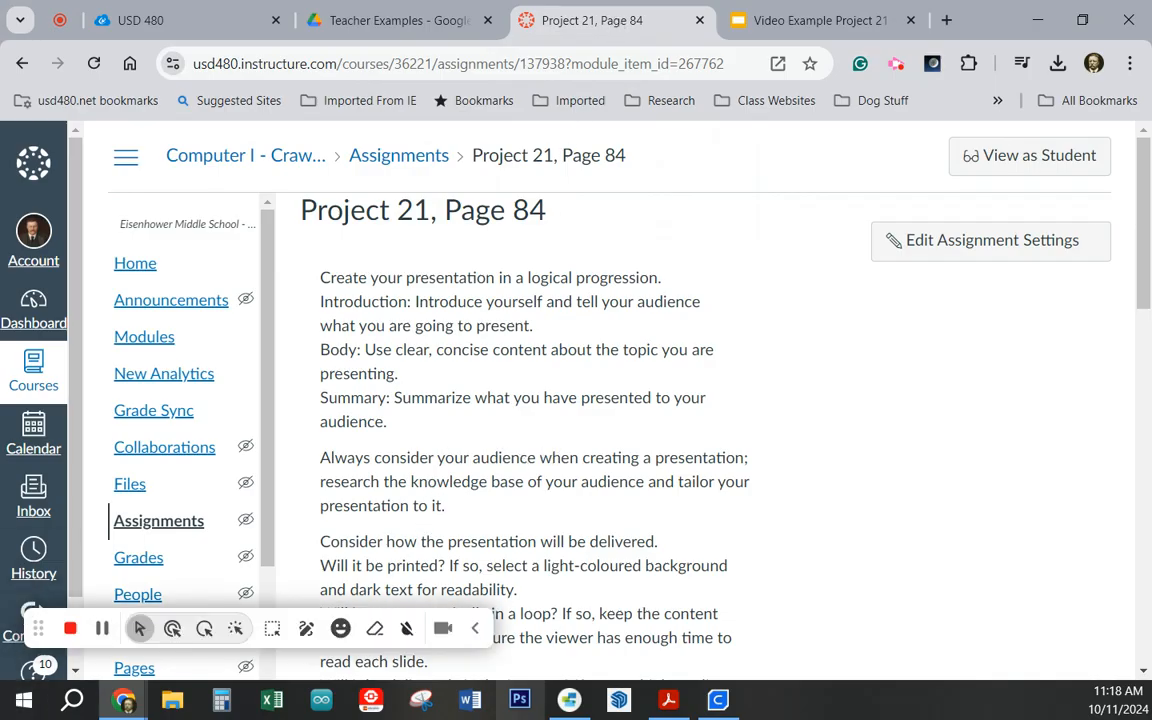
left_click_drag(321, 277, 428, 432)
key("ctrl+c")
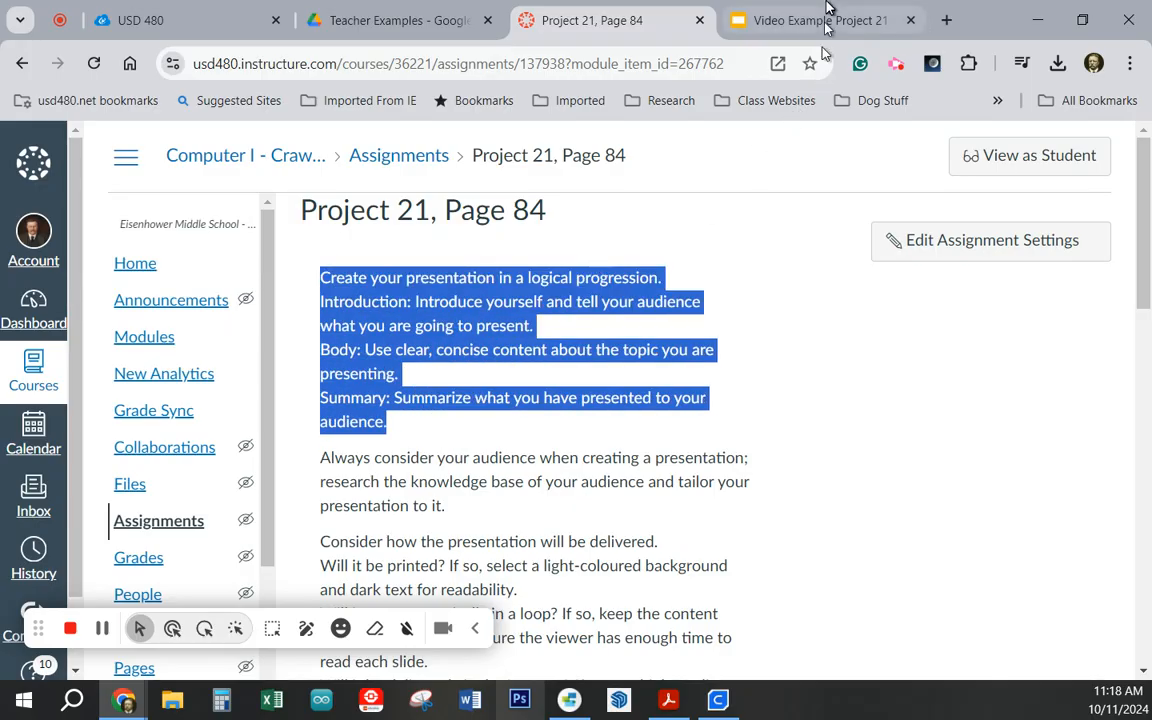
left_click(748, 20)
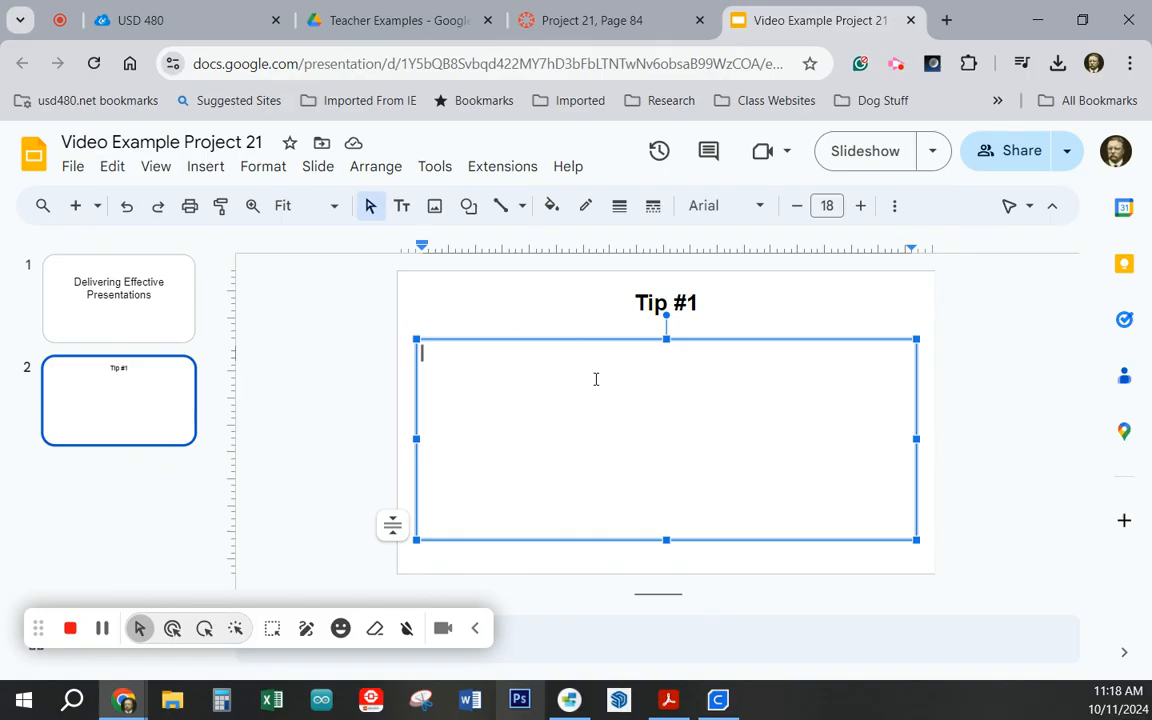
key("ctrl+v")
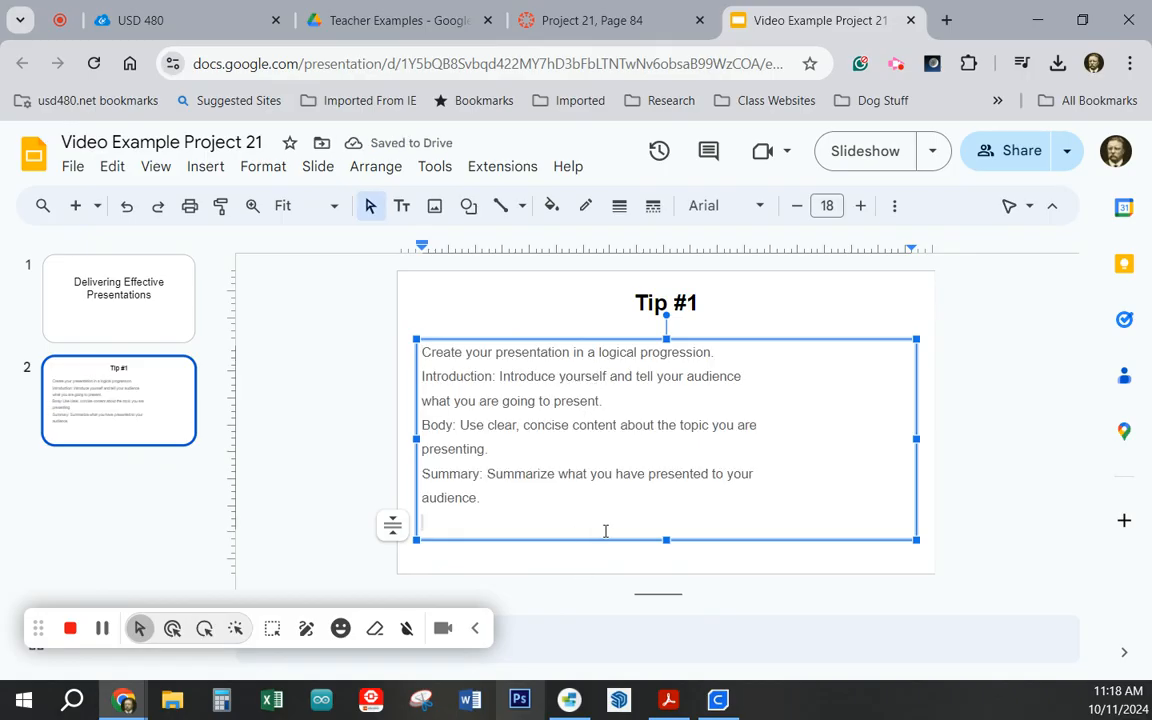
key("ctrl+z")
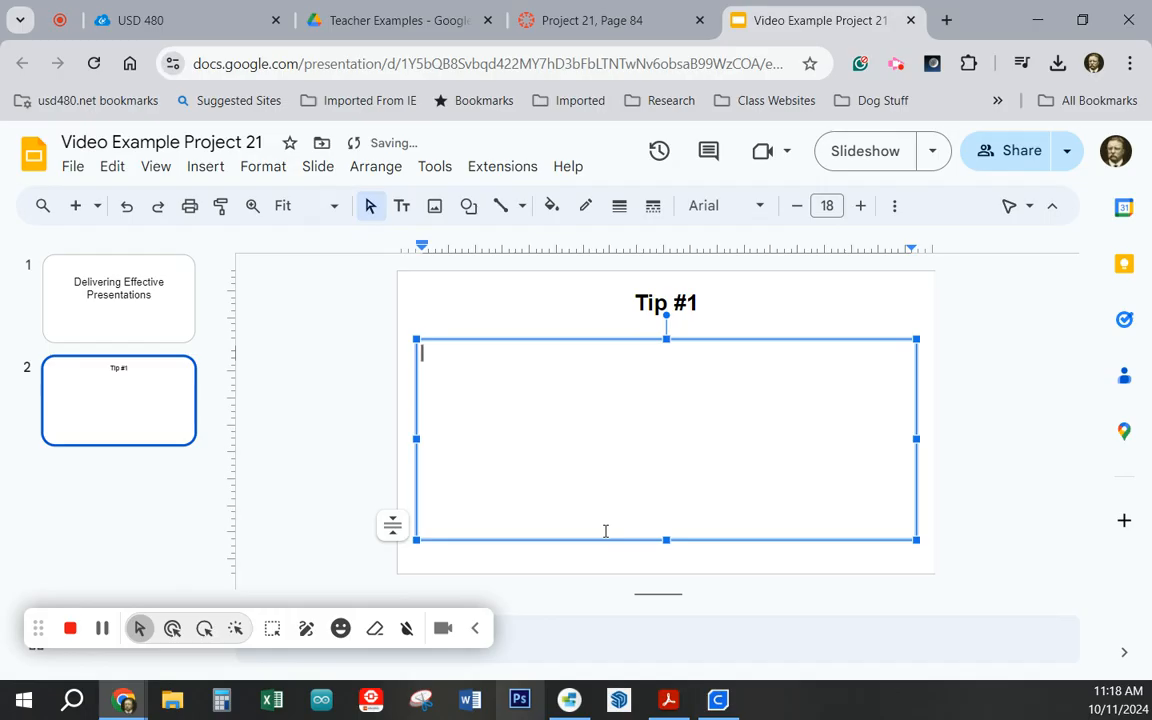
key("ctrl+v")
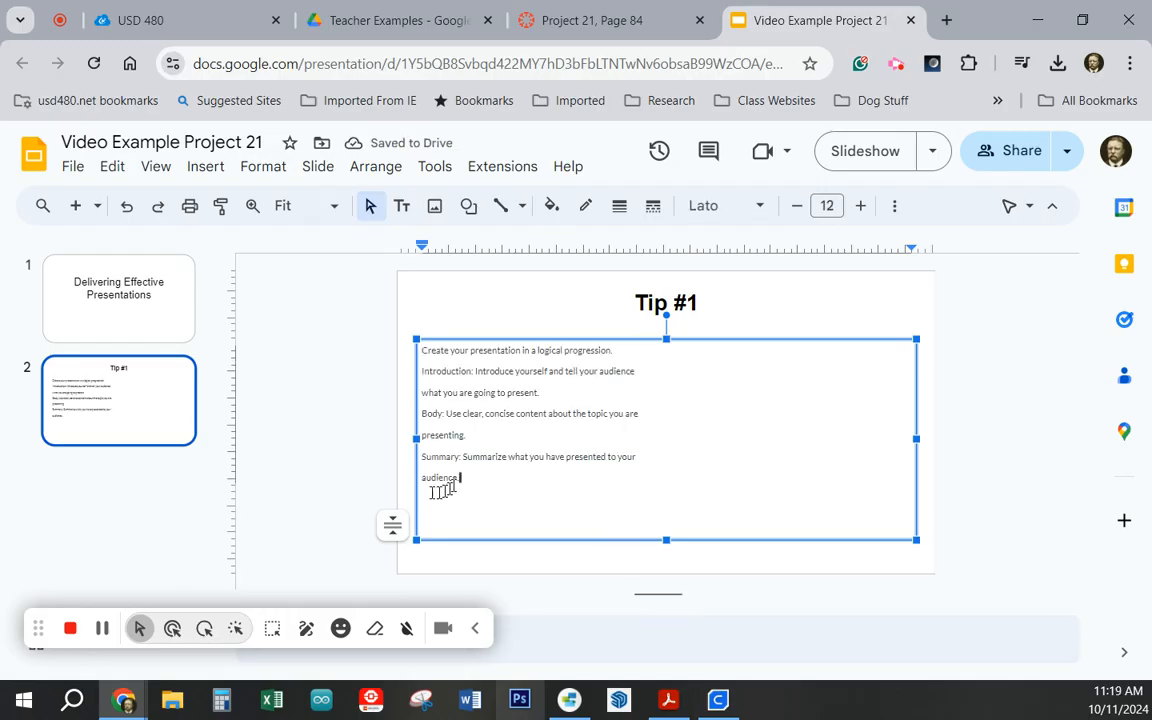
- Set the font size of all the body text on the Tip #1 slide to 20
left_click_drag(470, 478, 416, 346)
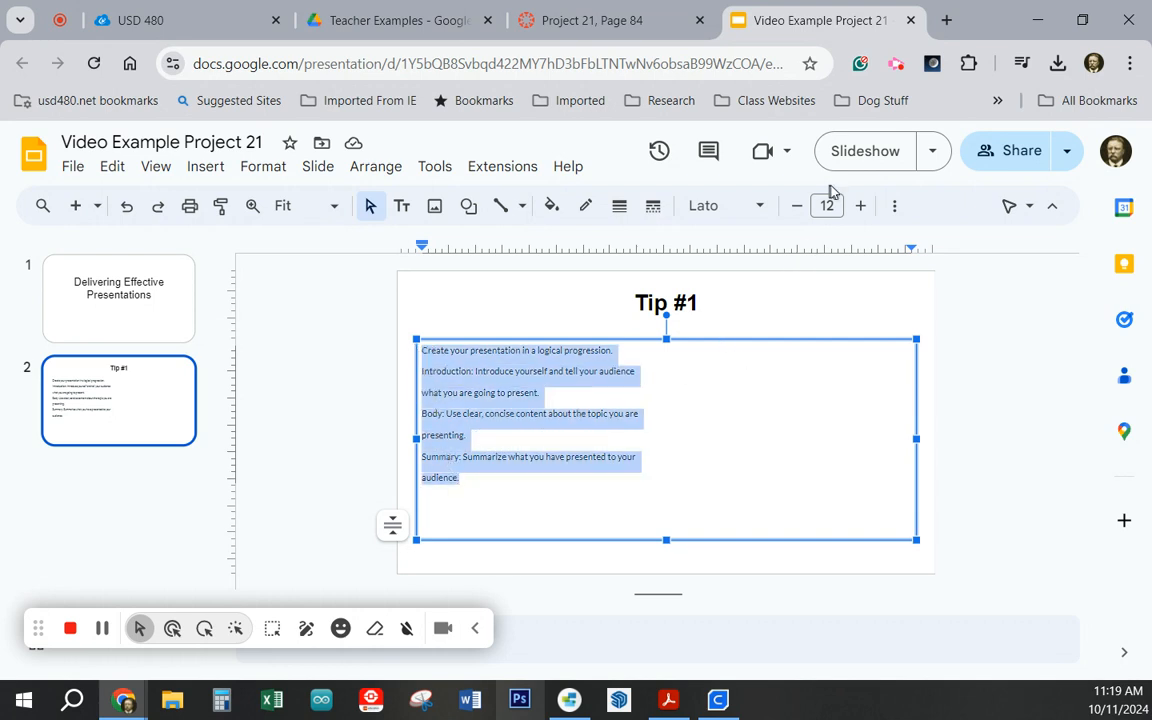
left_click(861, 206)
left_click(863, 206)
left_click(863, 206)
left_click(863, 206)
left_click(863, 206)
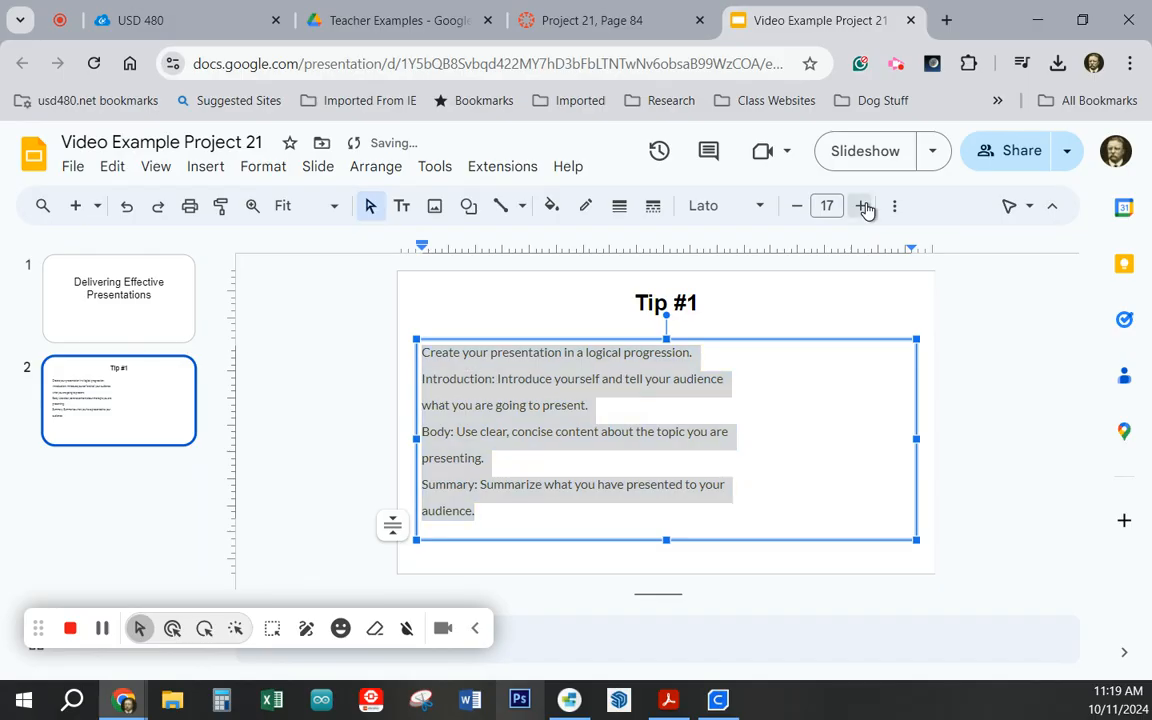
left_click(863, 206)
left_click(863, 206)
left_click(863, 206)
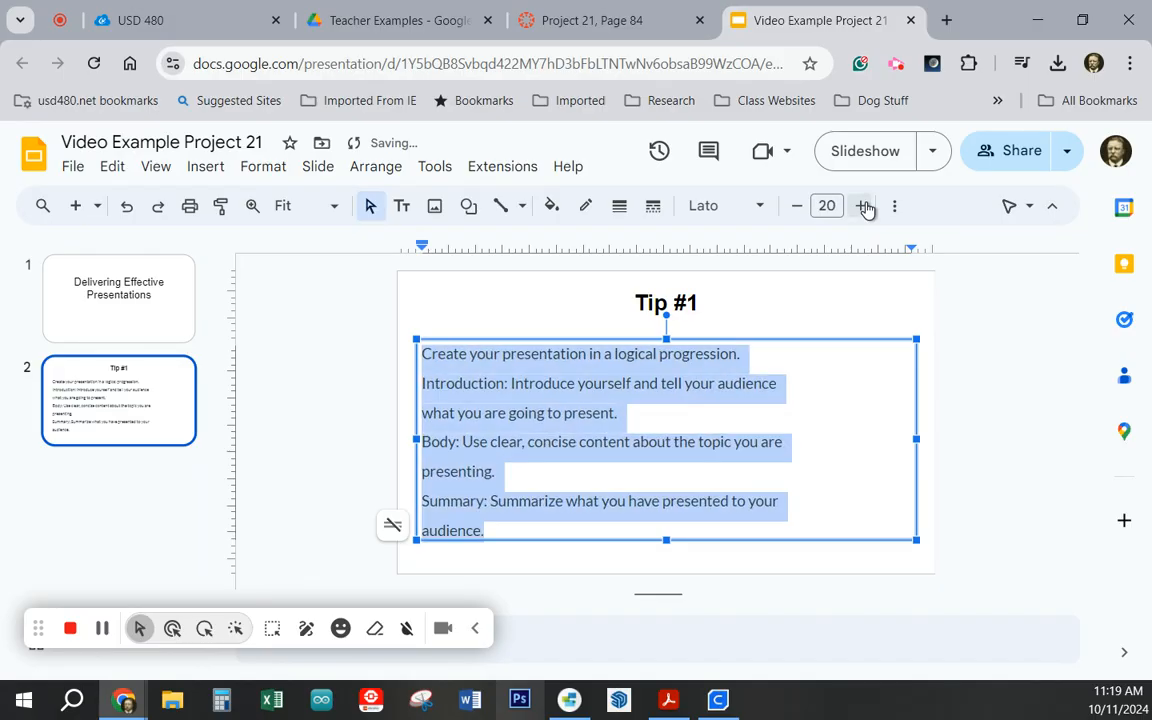
- Try narrowing the Tip #1 body text box to about half its width, and widen it back out
left_click(776, 476)
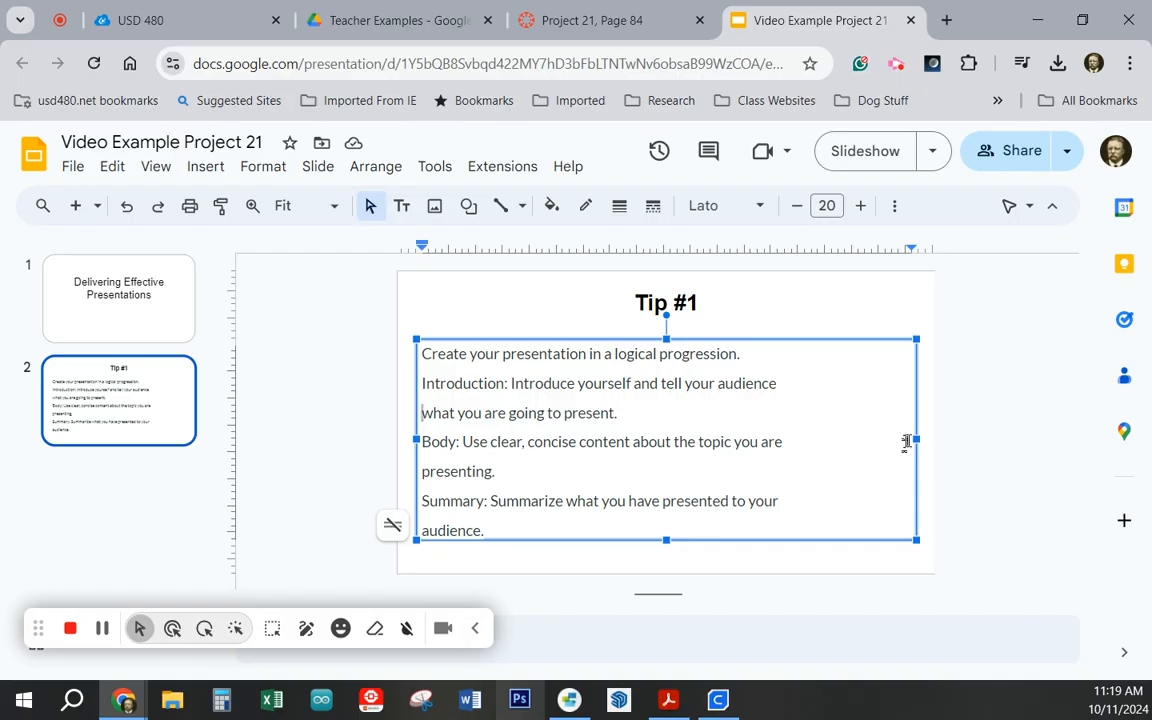
left_click_drag(917, 440, 676, 437)
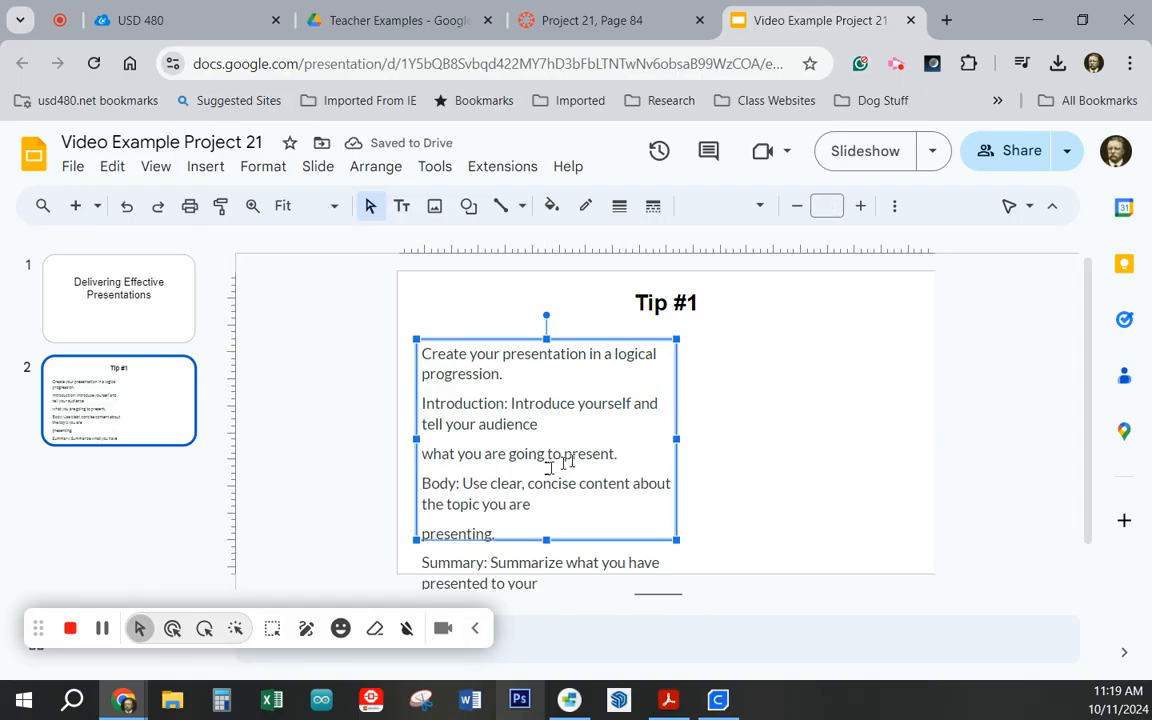
left_click_drag(679, 437, 912, 437)
- Remove the stray line breaks before "what you are going to present." and "presenting." in the Tip #1 Introduction and Body lines
left_click(445, 390)
key("BackSpace")
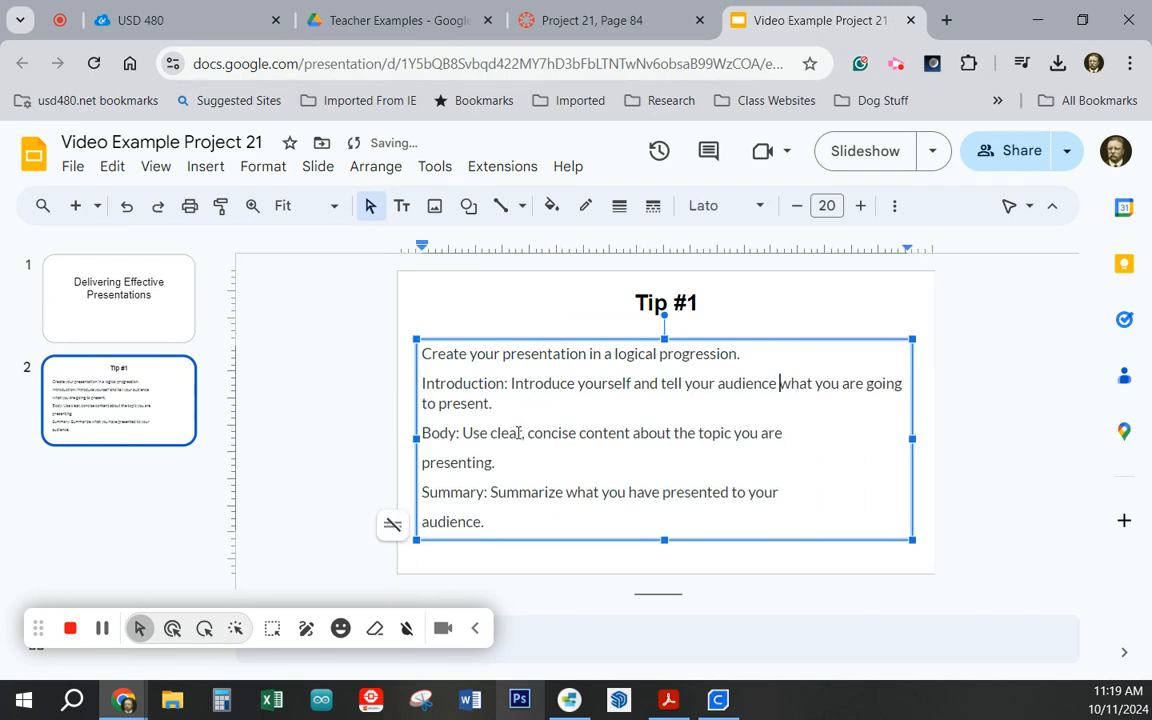
key("Left")
key("Left")
key("Left")
key("Left")
key("Left")
key("Left")
key("Left")
key("Left")
key("Left")
key("Left")
key("Left")
key("Left")
key("Left")
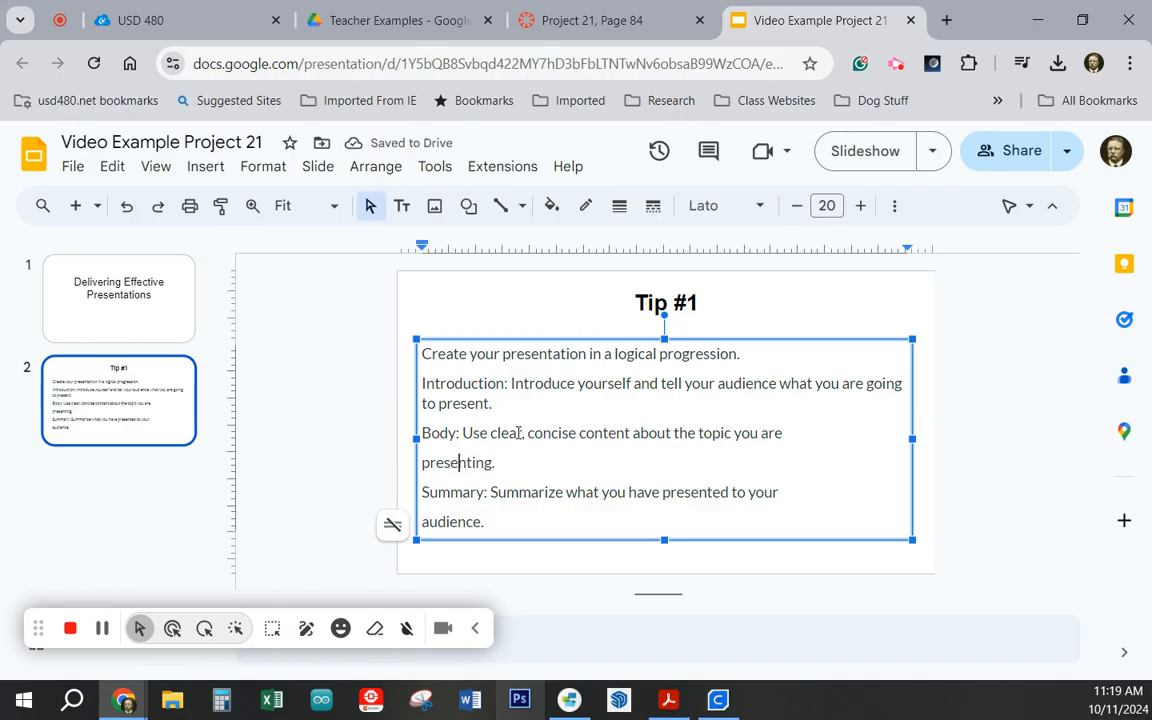
key("Left")
key("Left")
key("Left")
key("BackSpace")
- Join "audience." onto the end of the Summary line in the Tip #1 body text
key("Down")
key("Down")
key("Left")
key("Left")
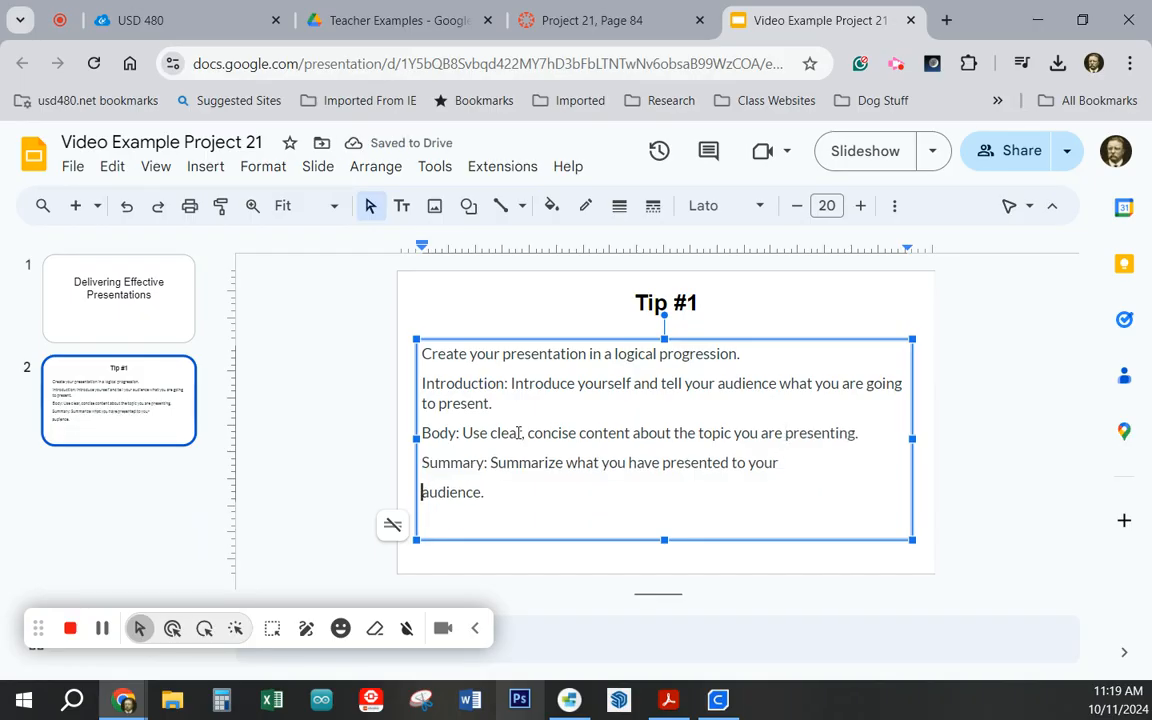
key("BackSpace")
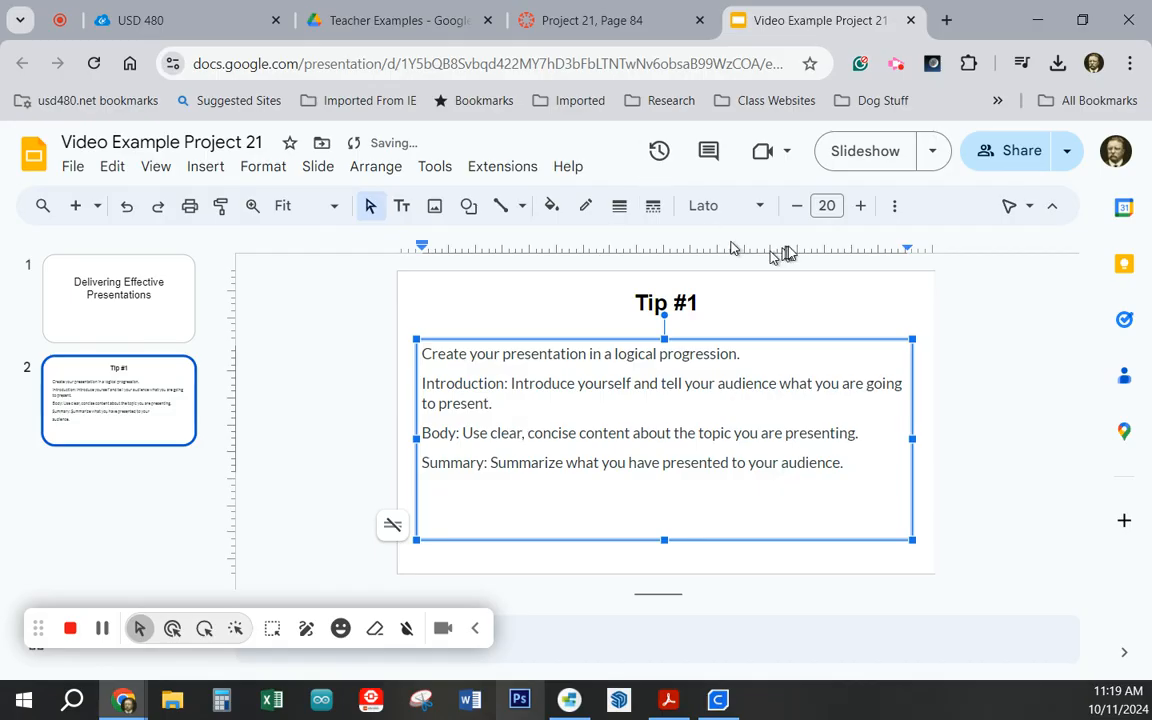
- Change the text color of the entire Tip #1 body to black, keeping it unbolded
left_click_drag(854, 464, 405, 316)
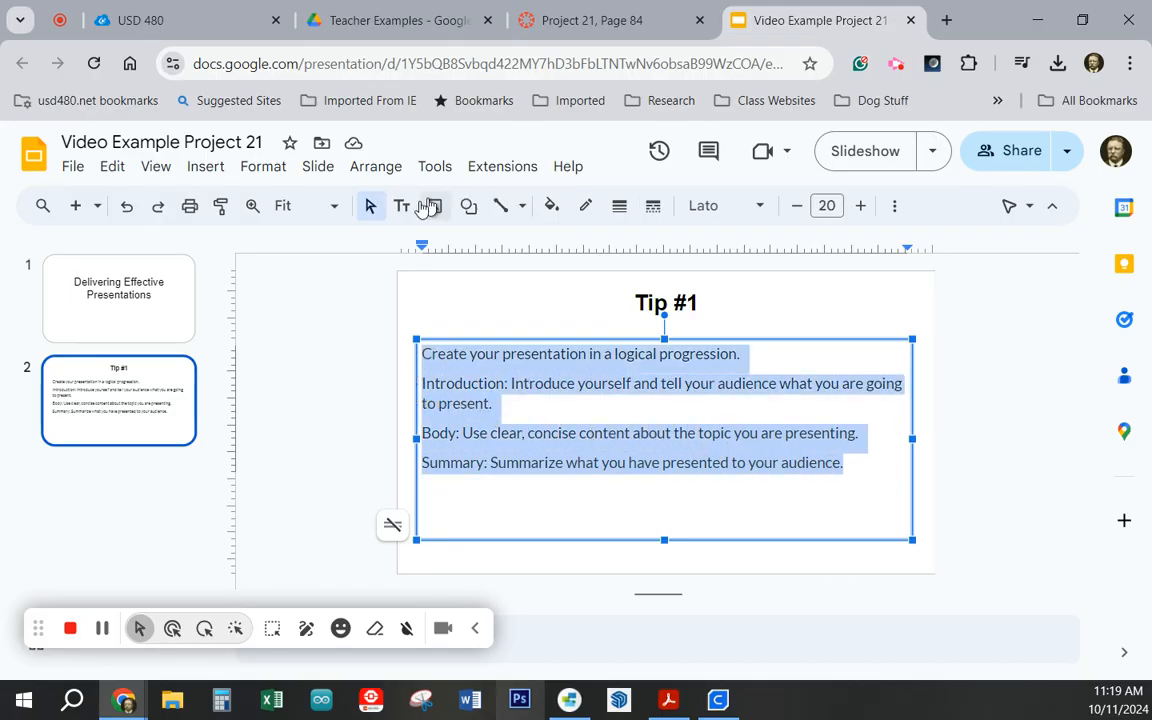
left_click(900, 207)
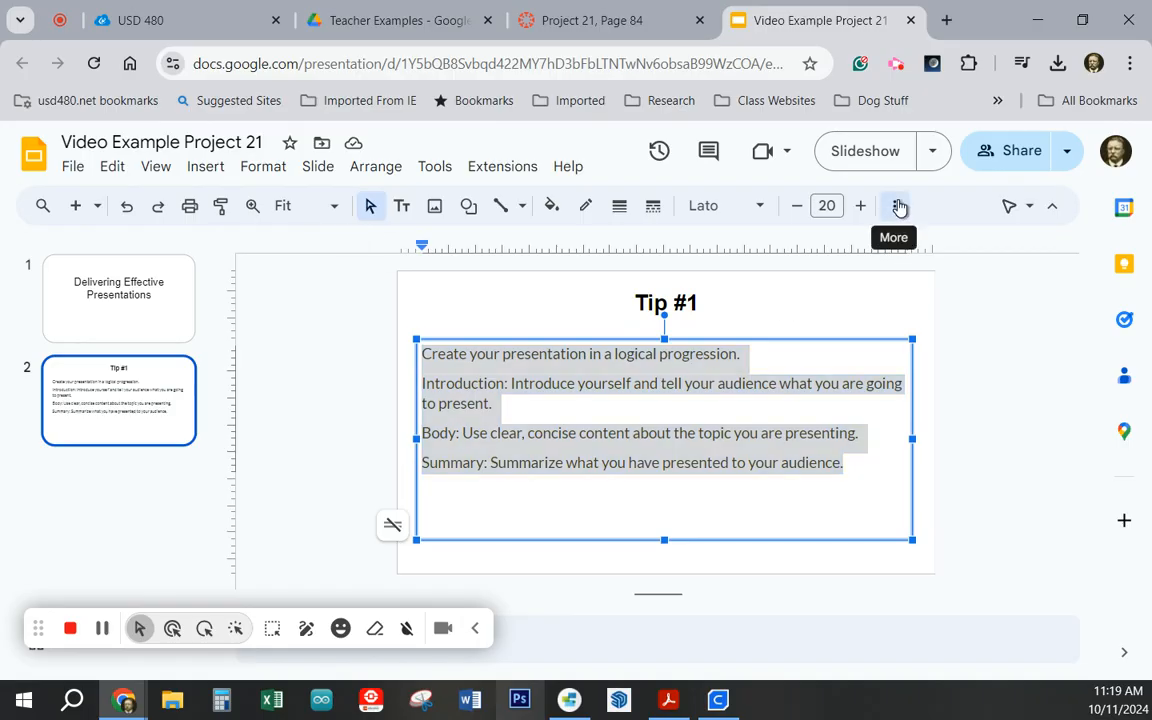
left_click(232, 247)
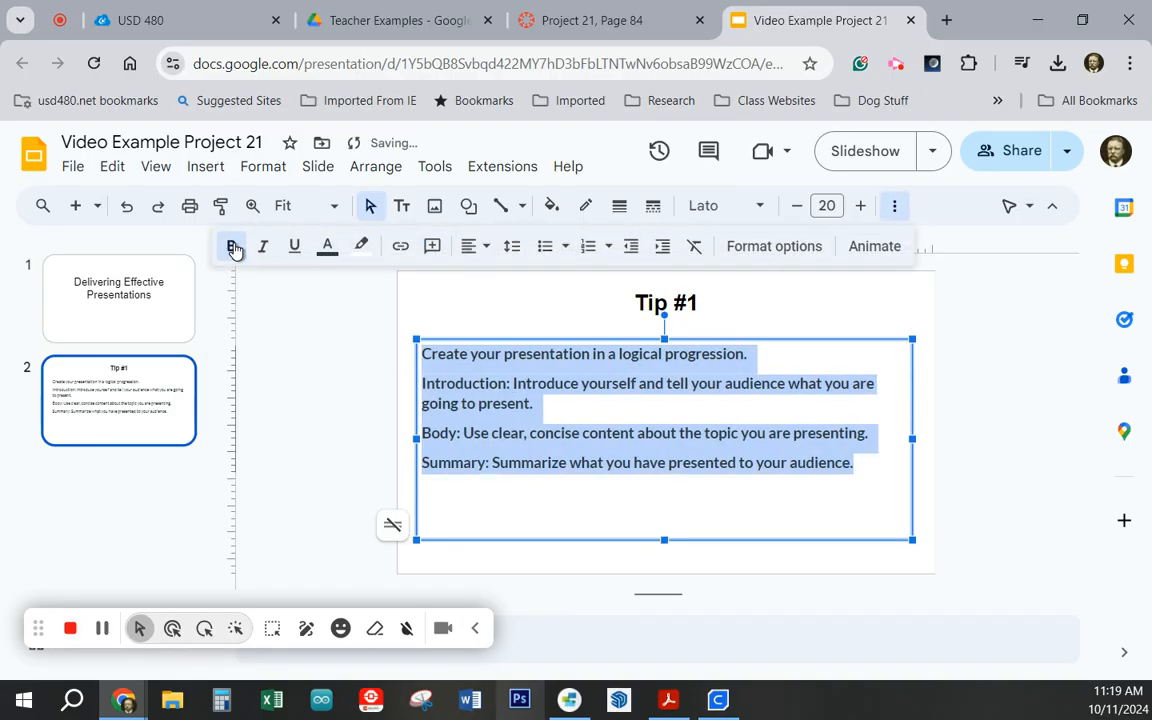
left_click(233, 248)
left_click(330, 248)
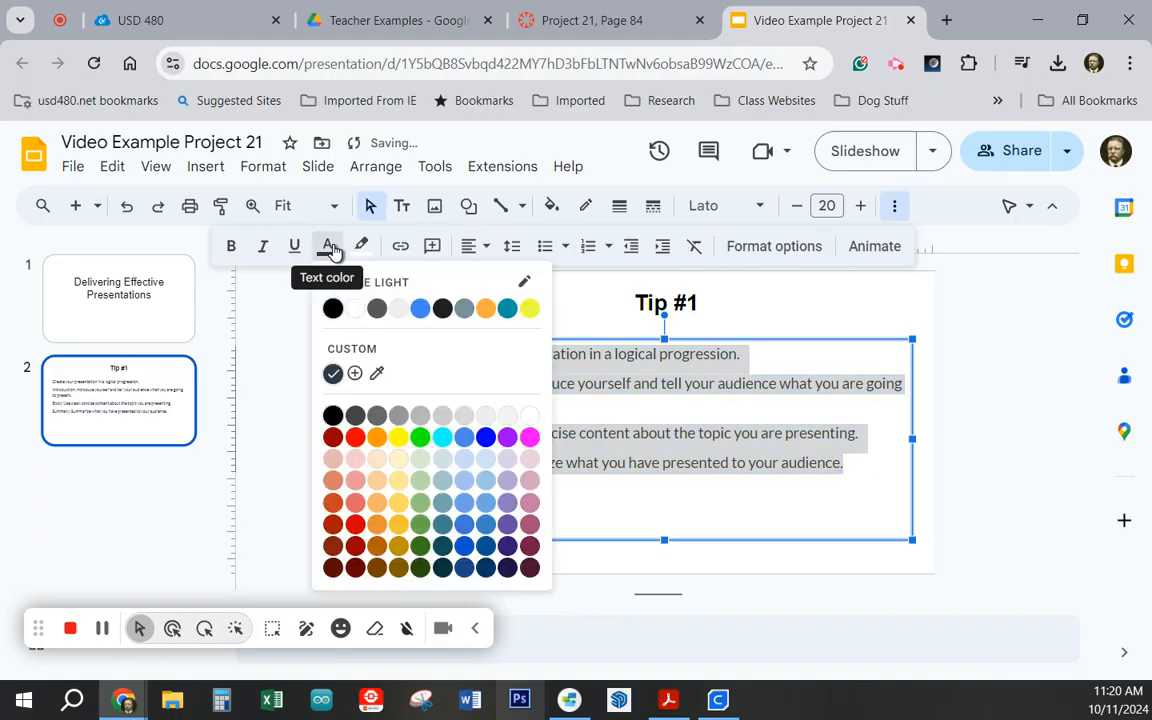
left_click(340, 381)
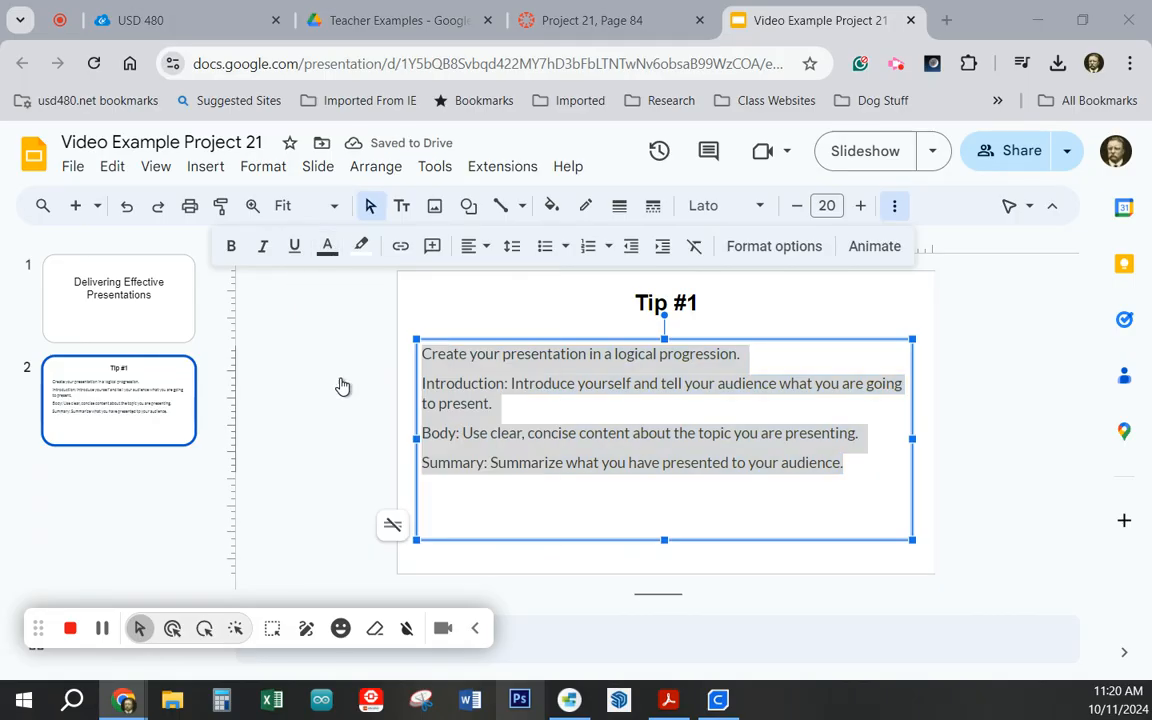
left_click(330, 250)
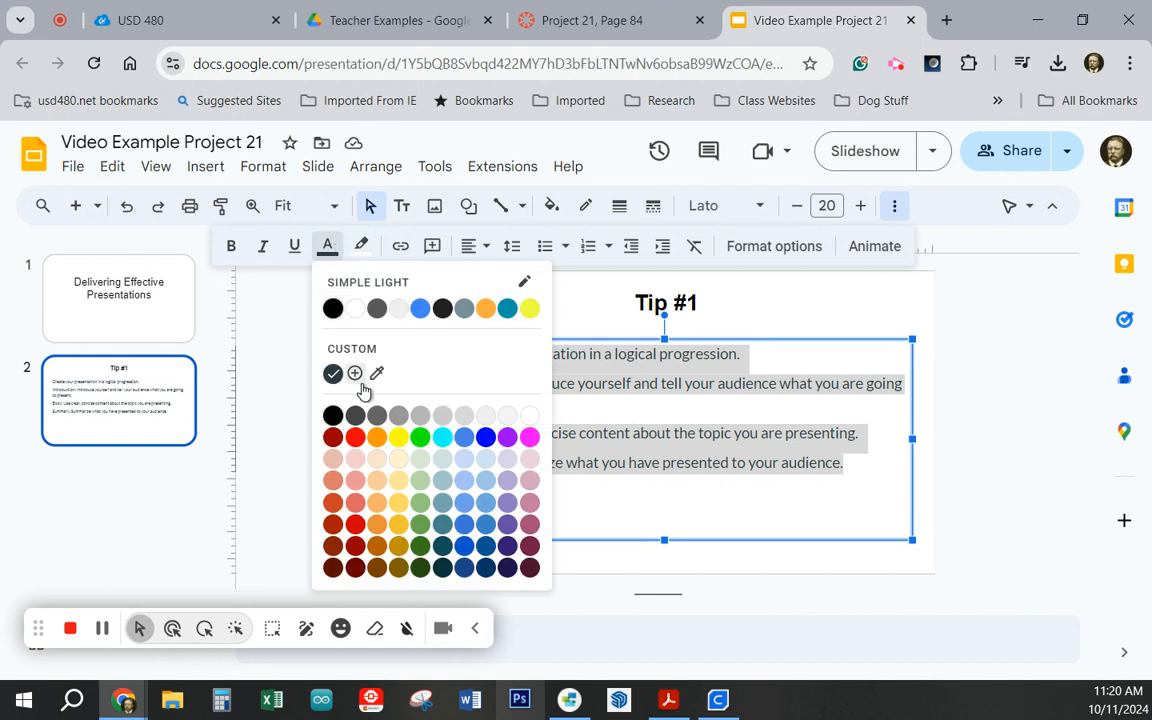
key("ctrl")
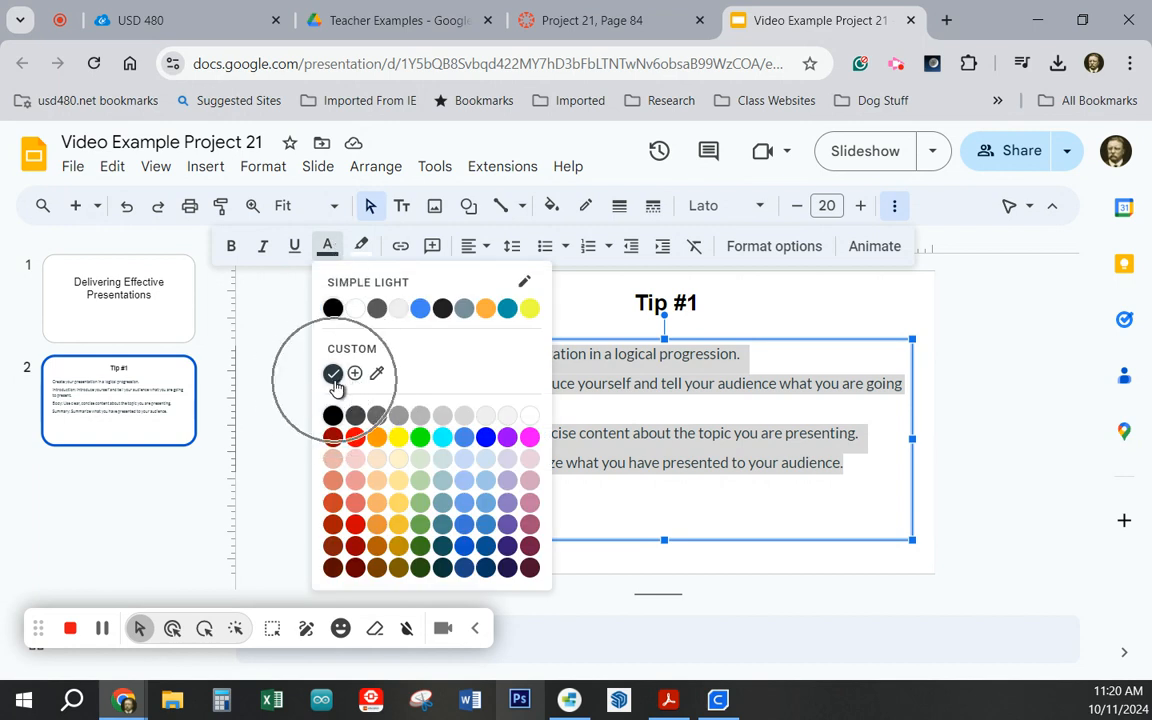
left_click(333, 308)
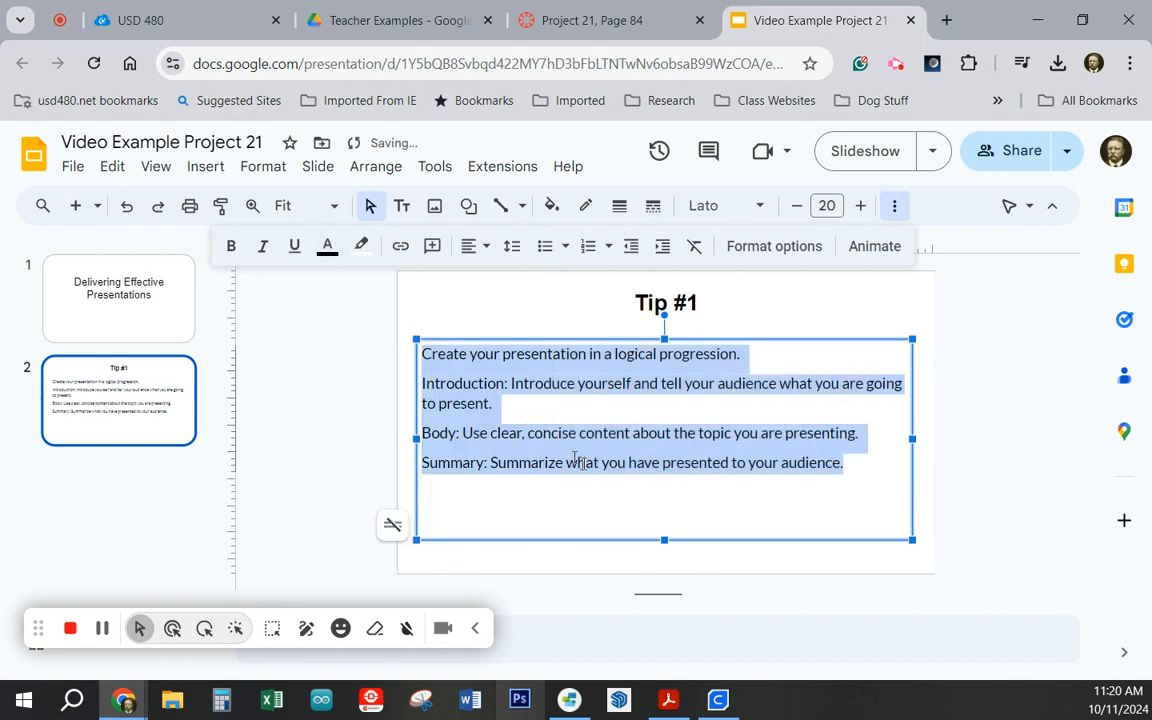
left_click(527, 418)
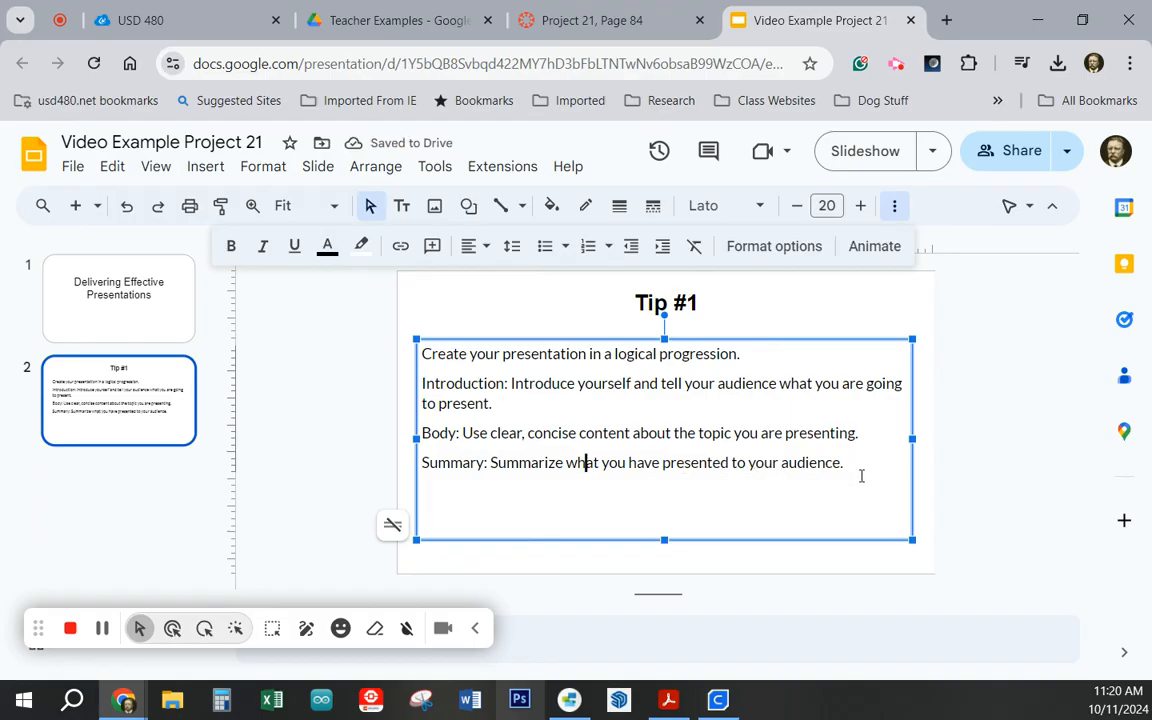
- Format the Introduction, Body and Summary paragraphs on the Tip #1 slide as a bulleted list
left_click_drag(846, 463, 422, 388)
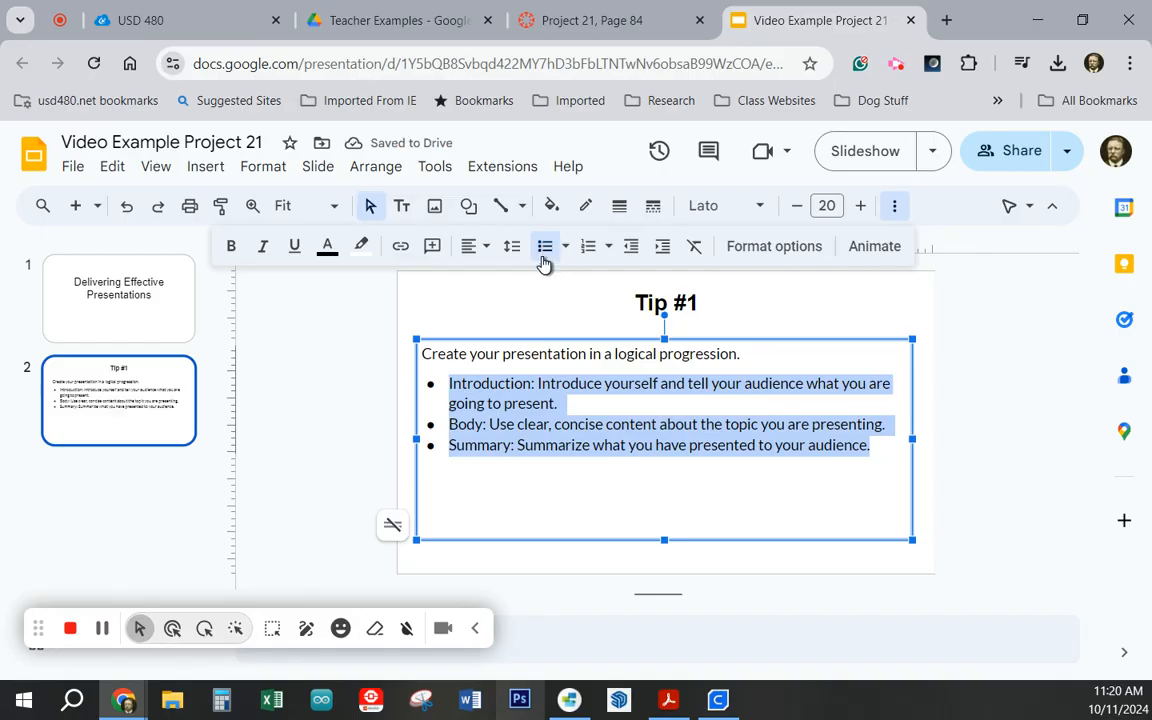
left_click(544, 252)
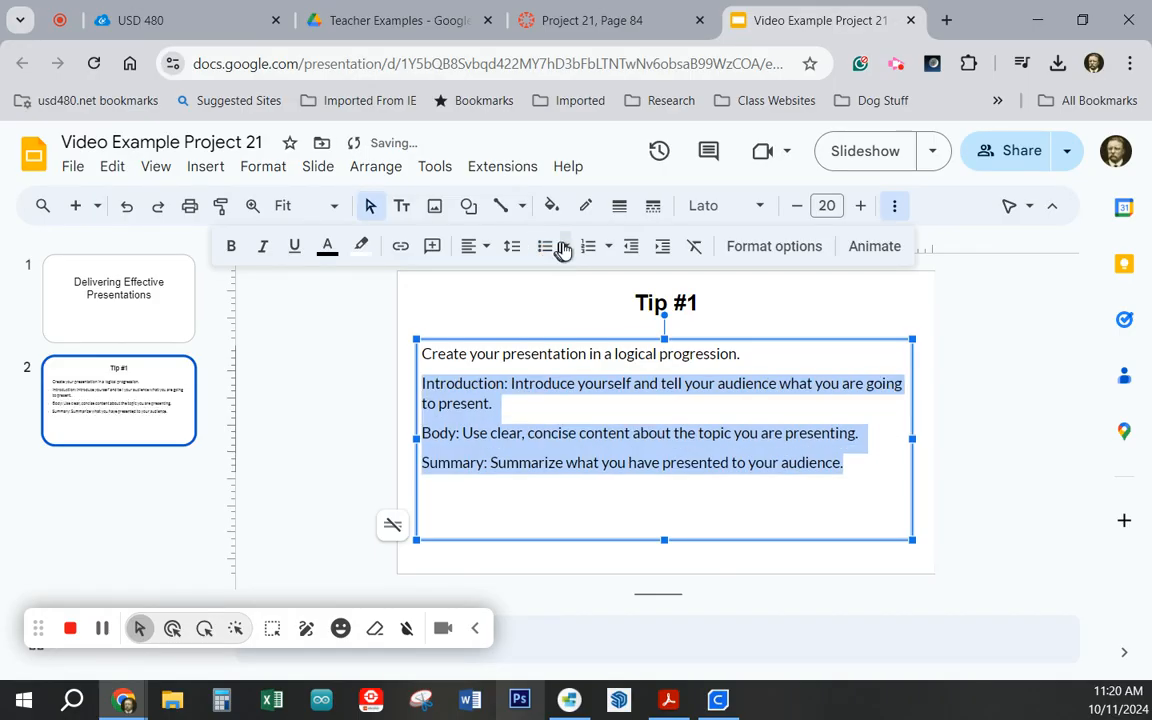
left_click(564, 248)
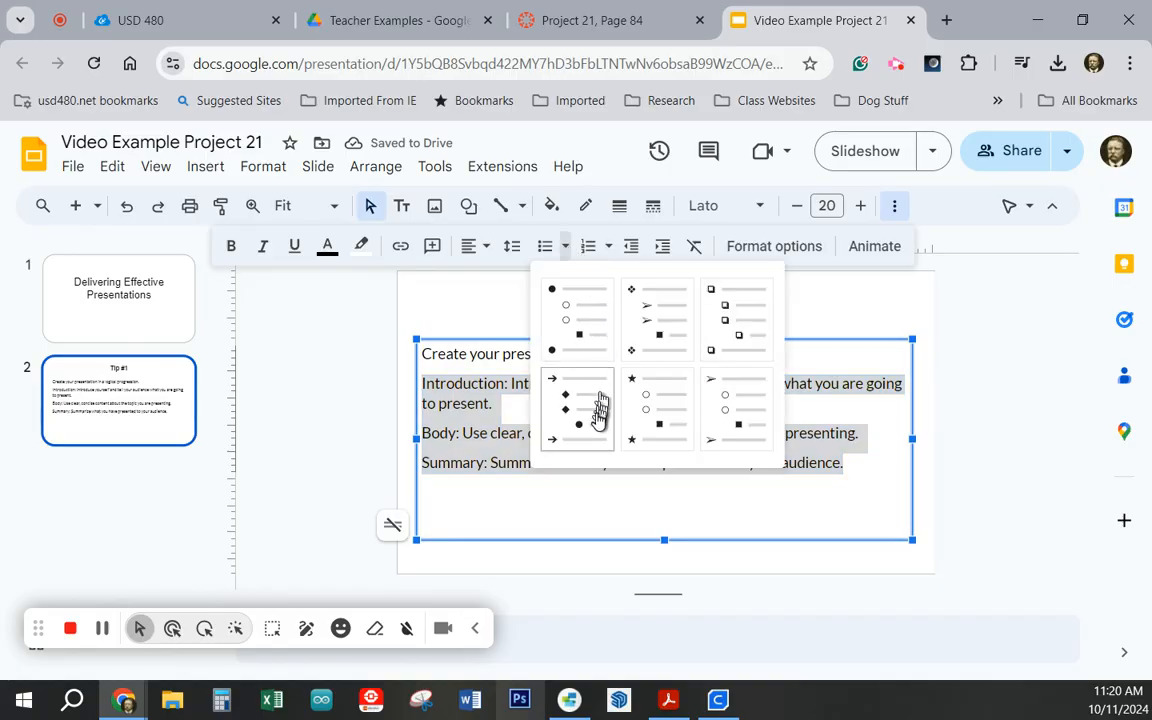
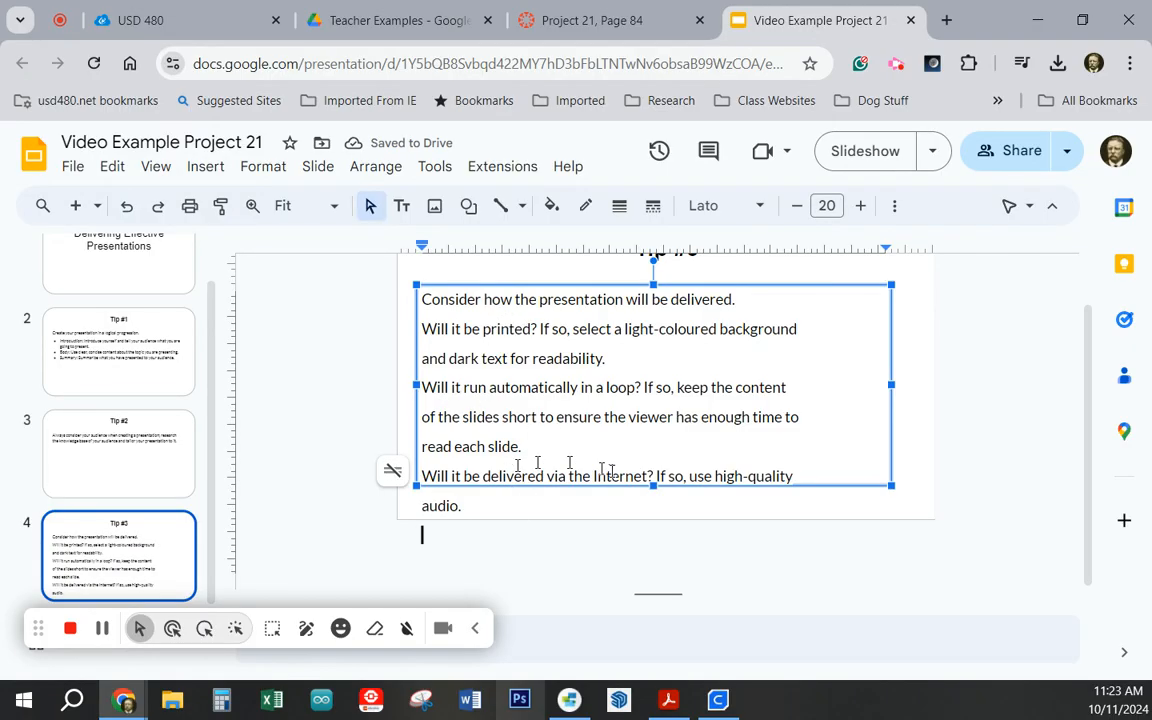
- Remove the stray line breaks within the printed, loop and Internet questions in the Tip #3 body, making each one paragraph
left_click(429, 360)
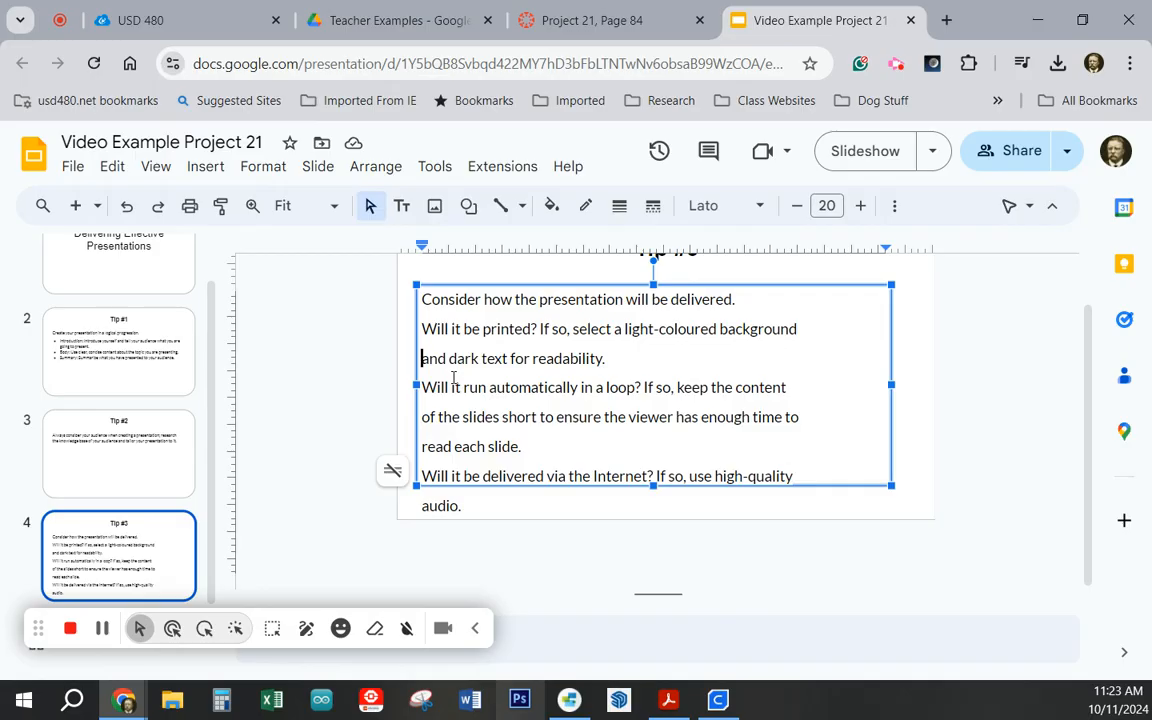
key("BackSpace")
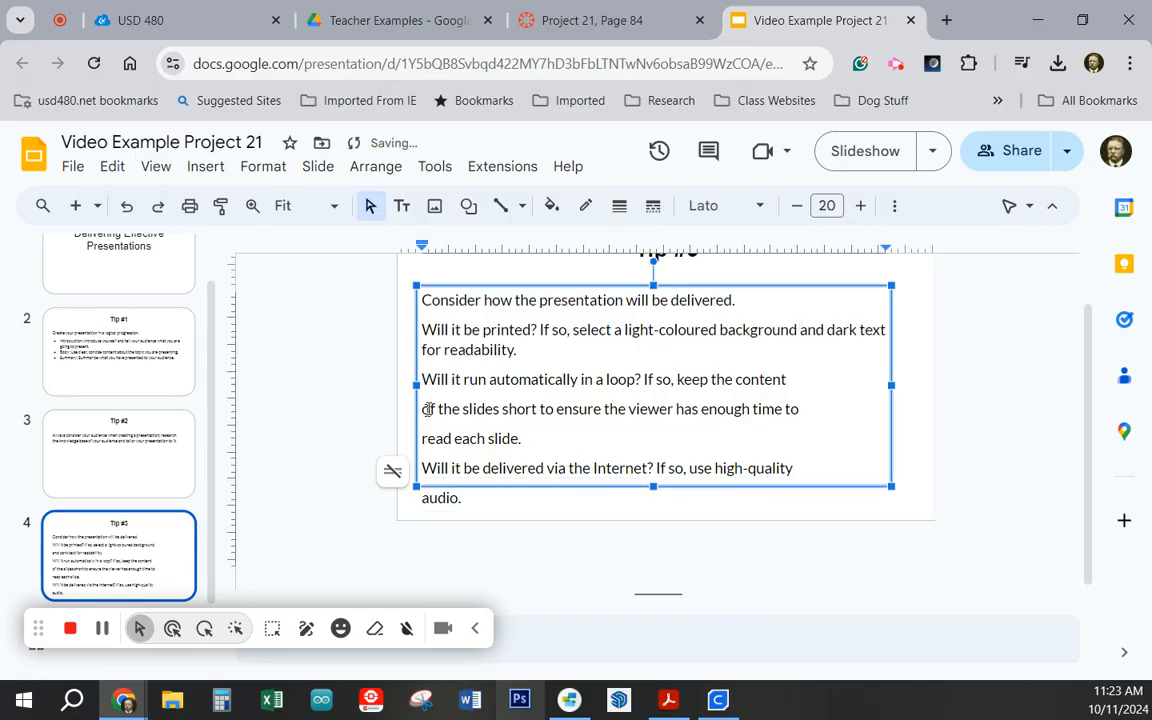
left_click(423, 408)
key("BackSpace")
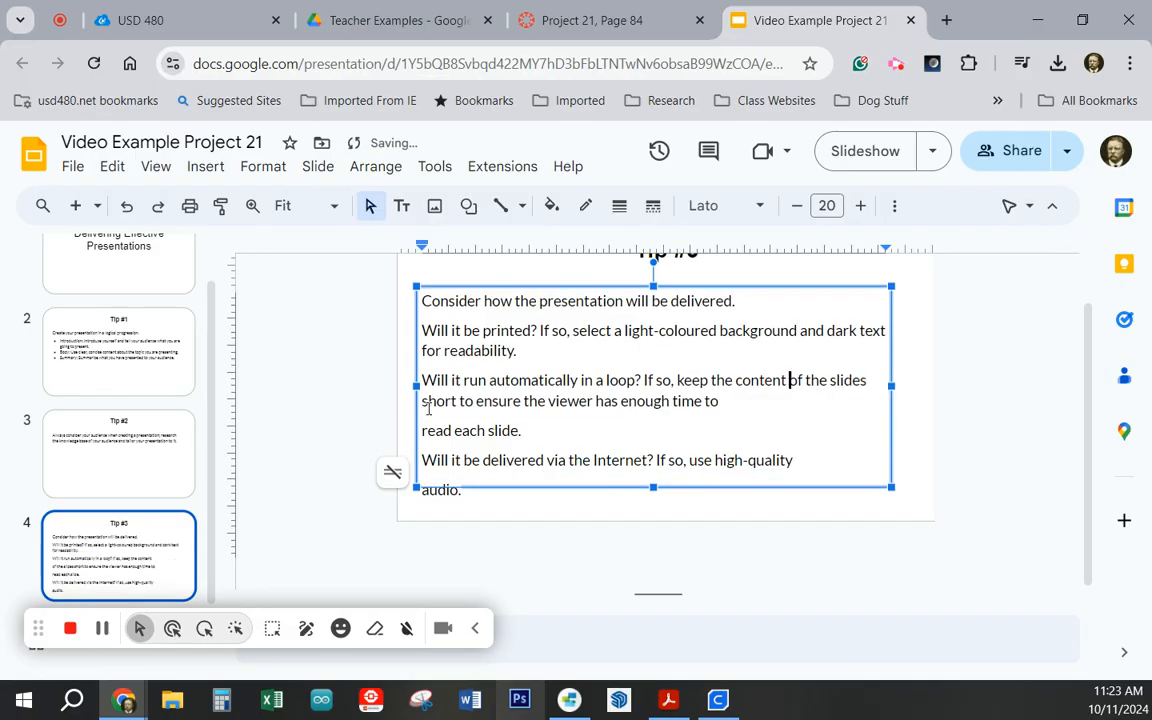
left_click(424, 432)
key("BackSpace")
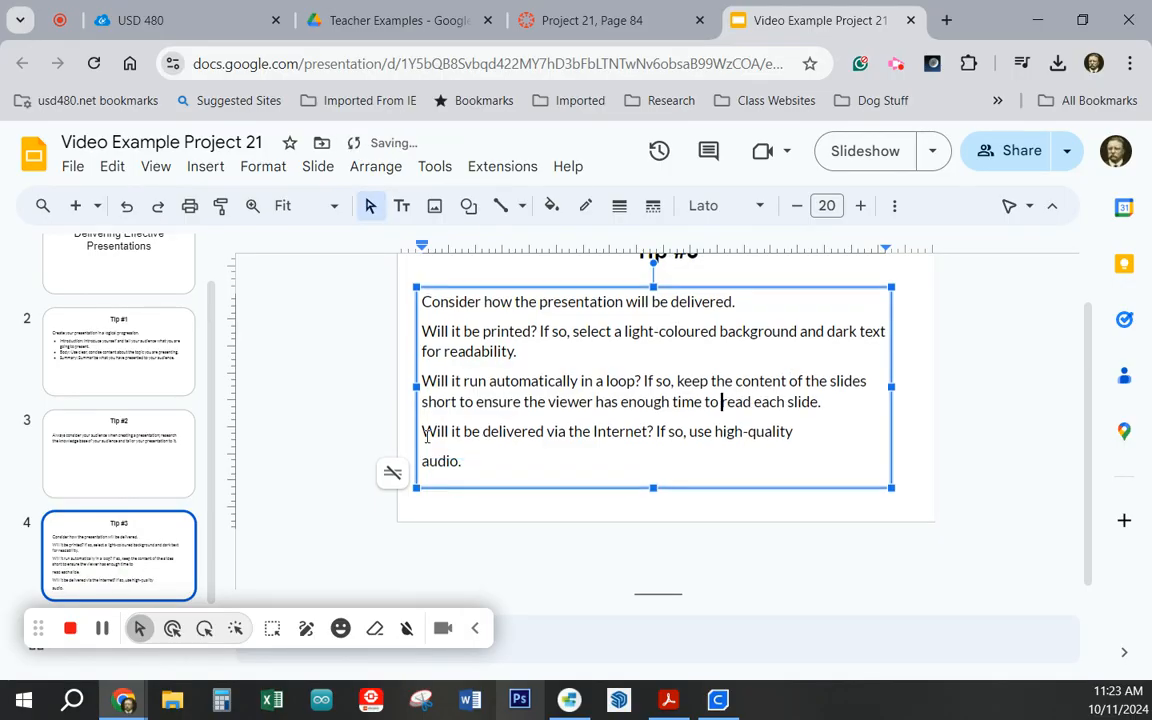
left_click(424, 461)
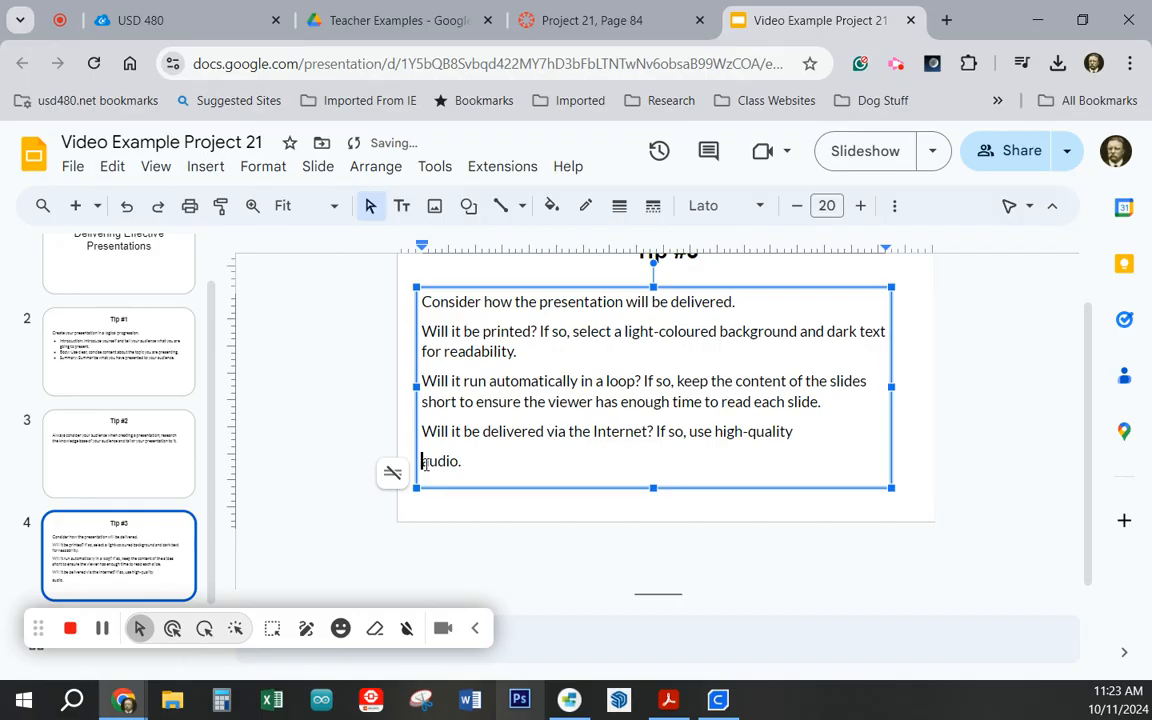
key("BackSpace")
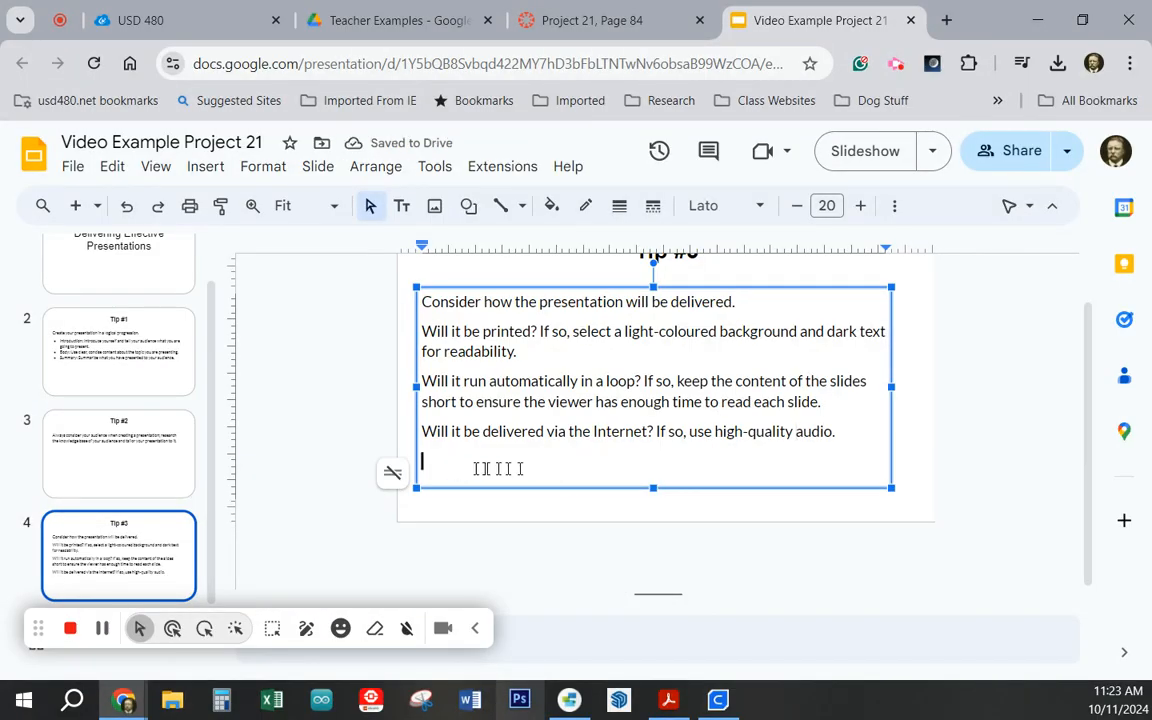
- Delete the blank lines at the end of the Tip #3 body text
left_click(446, 467)
key("Return")
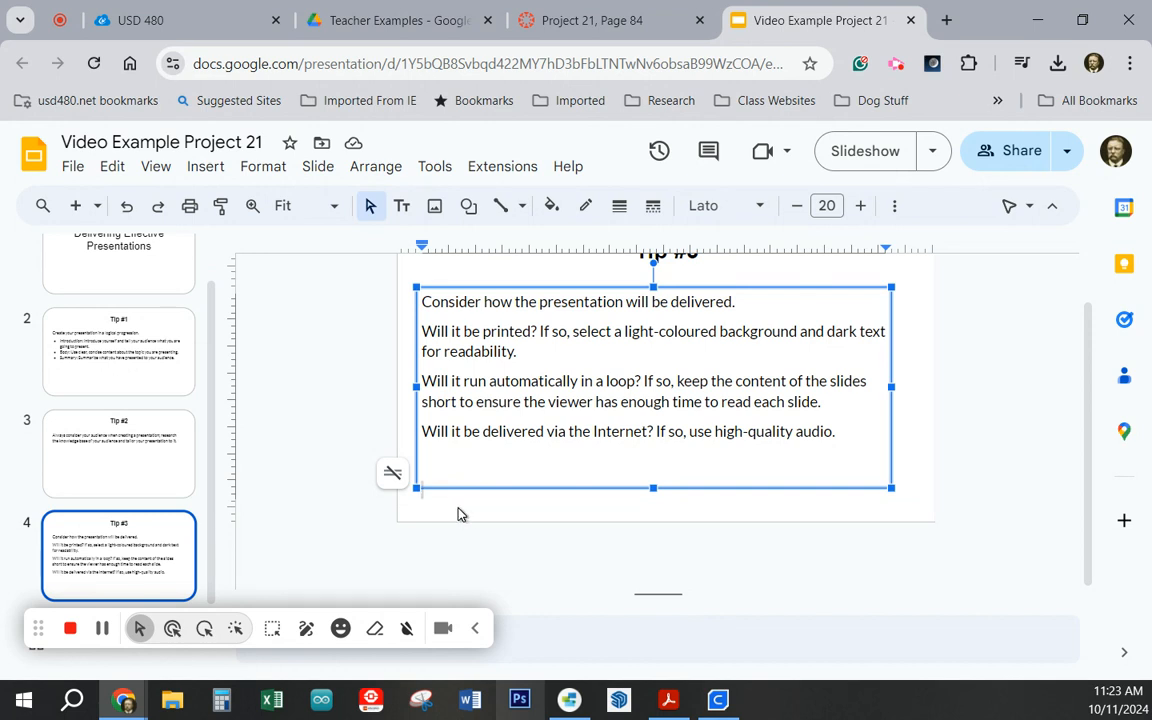
key("BackSpace")
key("BackSpace")
- Format the three "Will it…" paragraphs on the Tip #3 slide as a bulleted list with solid round first-level bullets
left_click_drag(838, 431, 427, 330)
left_click(889, 205)
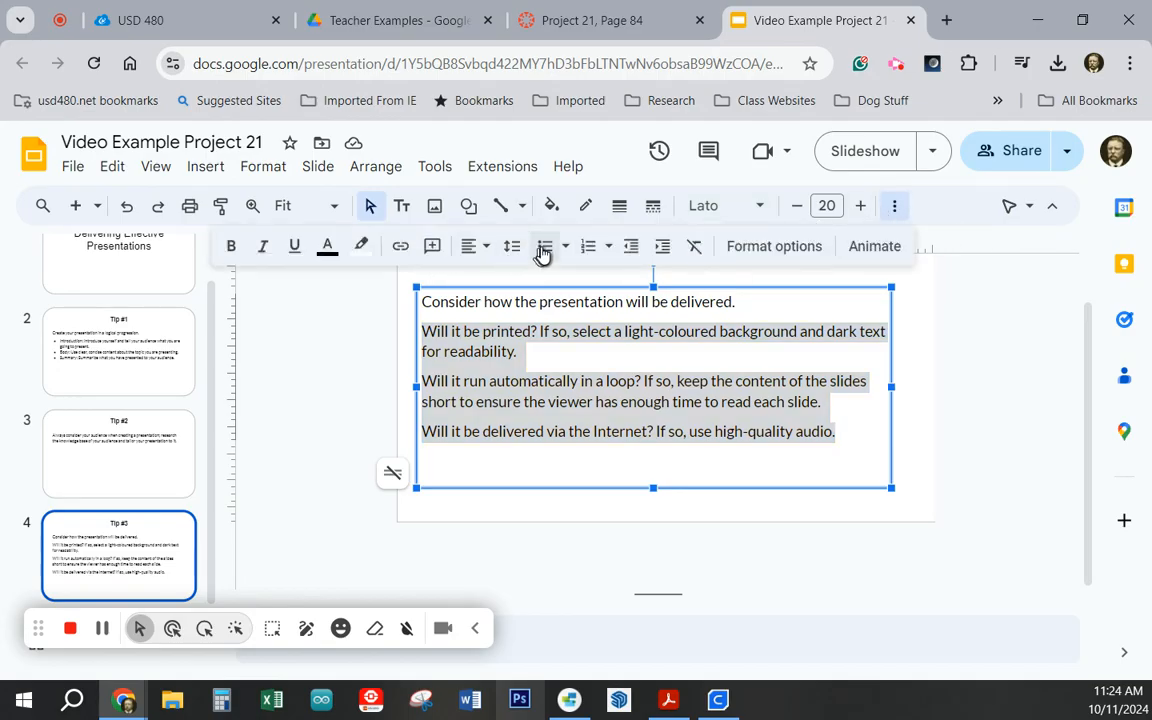
left_click(565, 246)
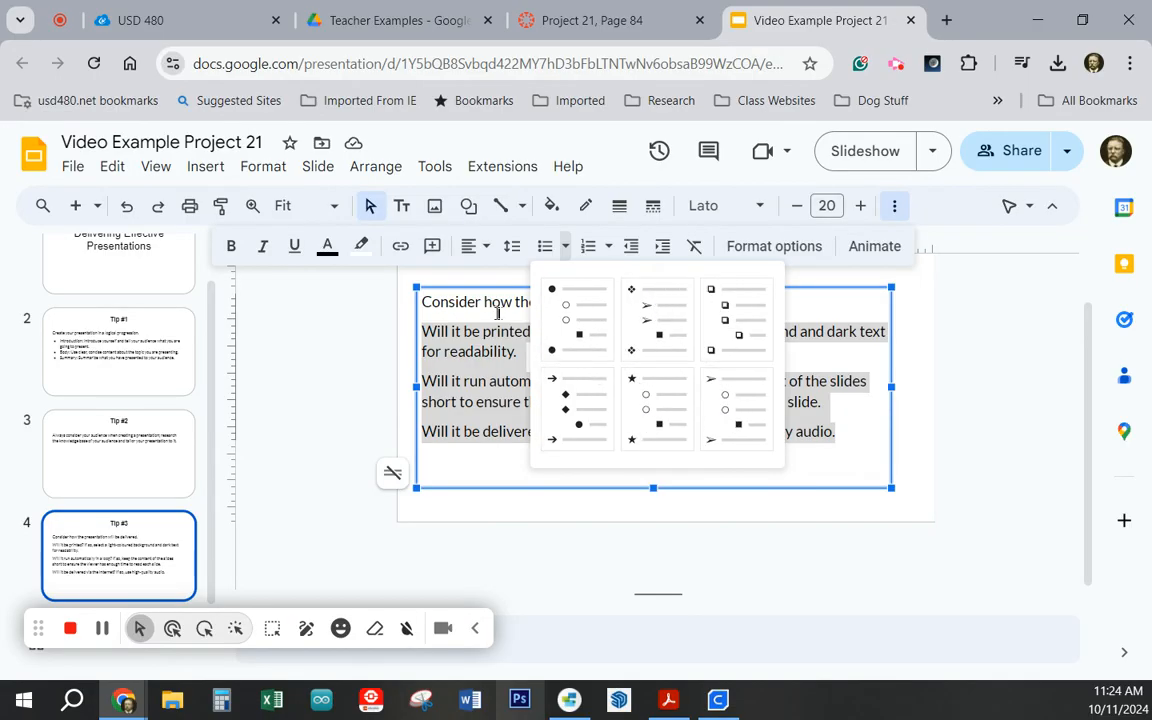
left_click(562, 322)
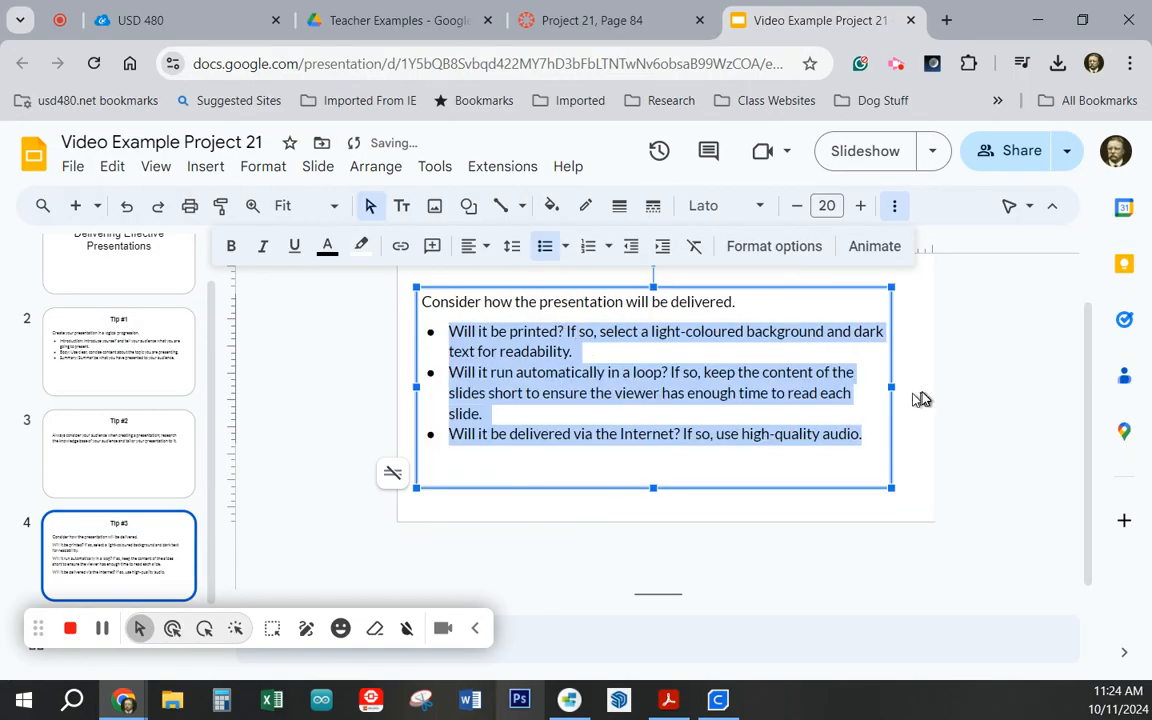
left_click(988, 438)
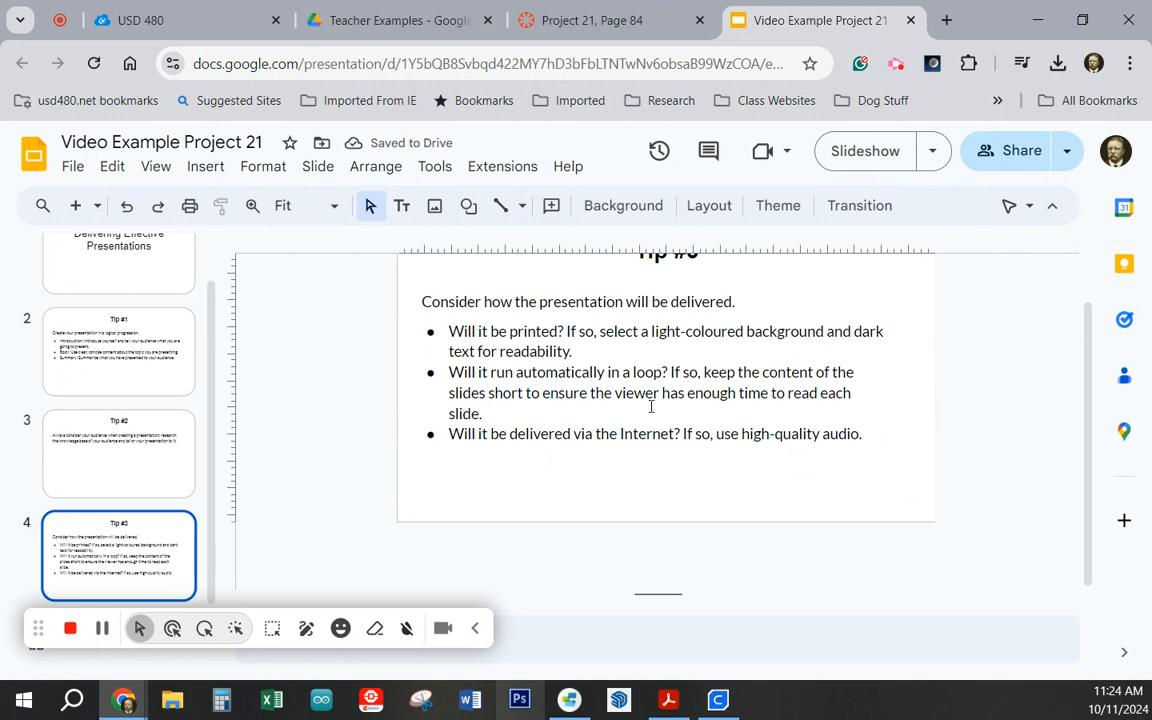
- Duplicate the Tip #3 slide and change the copy's title to "Tip #4"
scroll(700, 408, "up", 1)
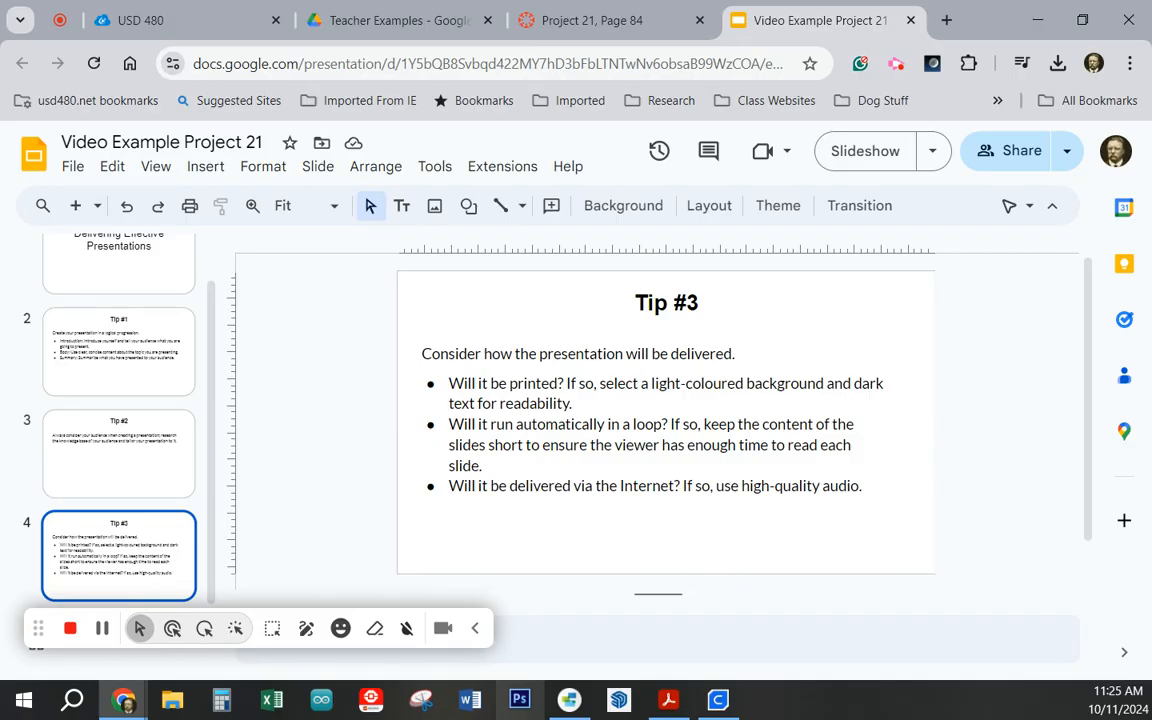
left_click(104, 568)
right_click(104, 568)
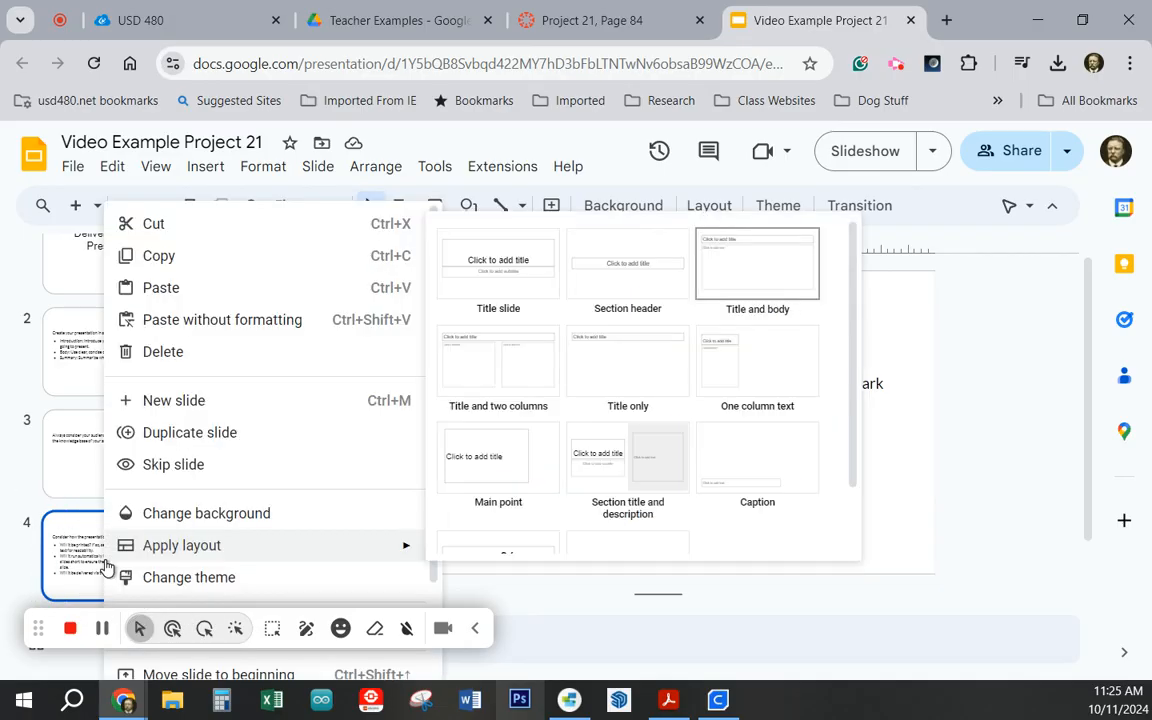
left_click(208, 436)
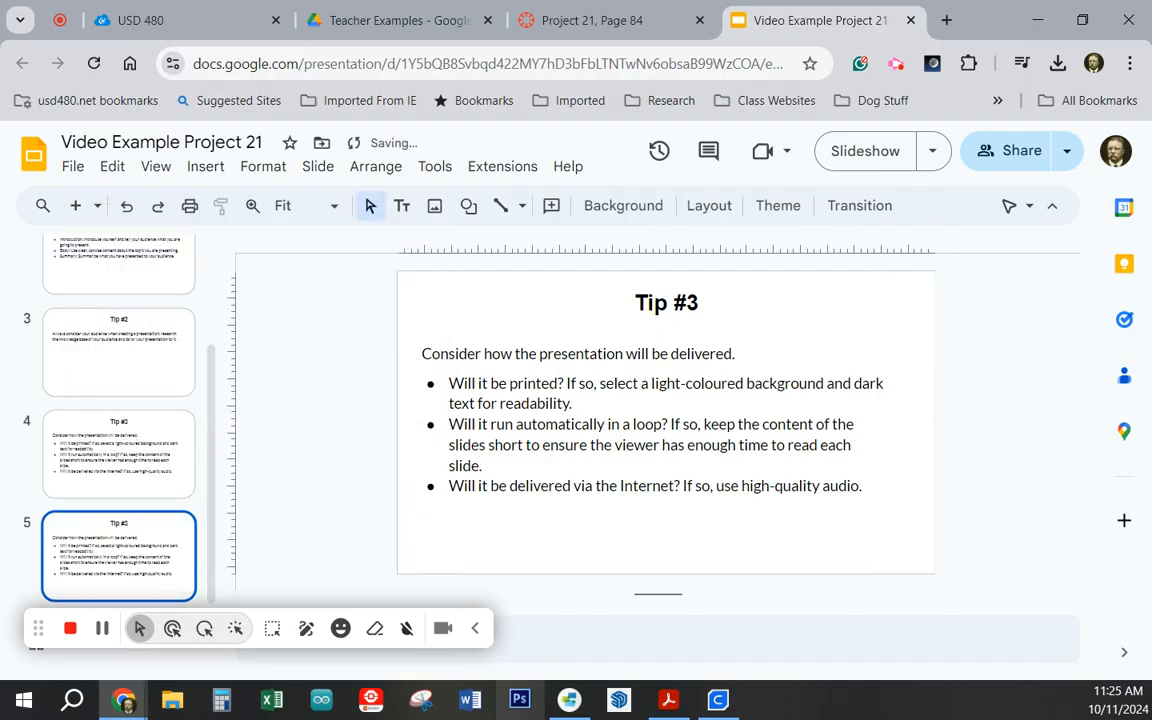
left_click(699, 303)
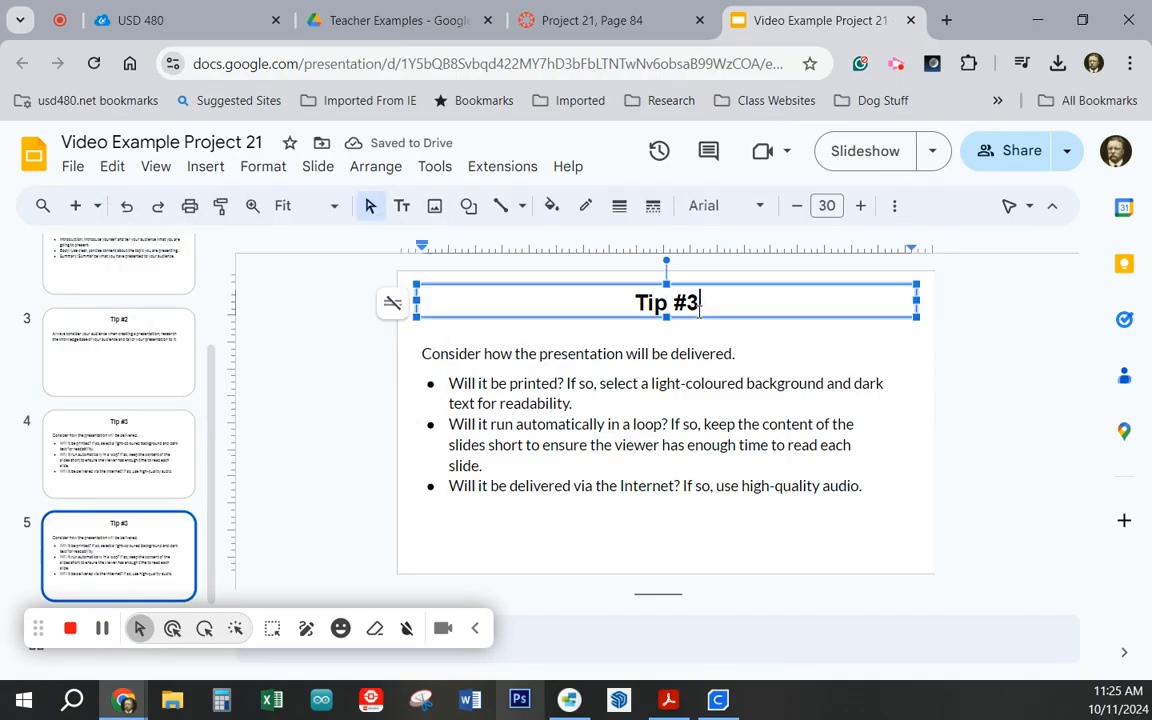
key("BackSpace")
type("4")
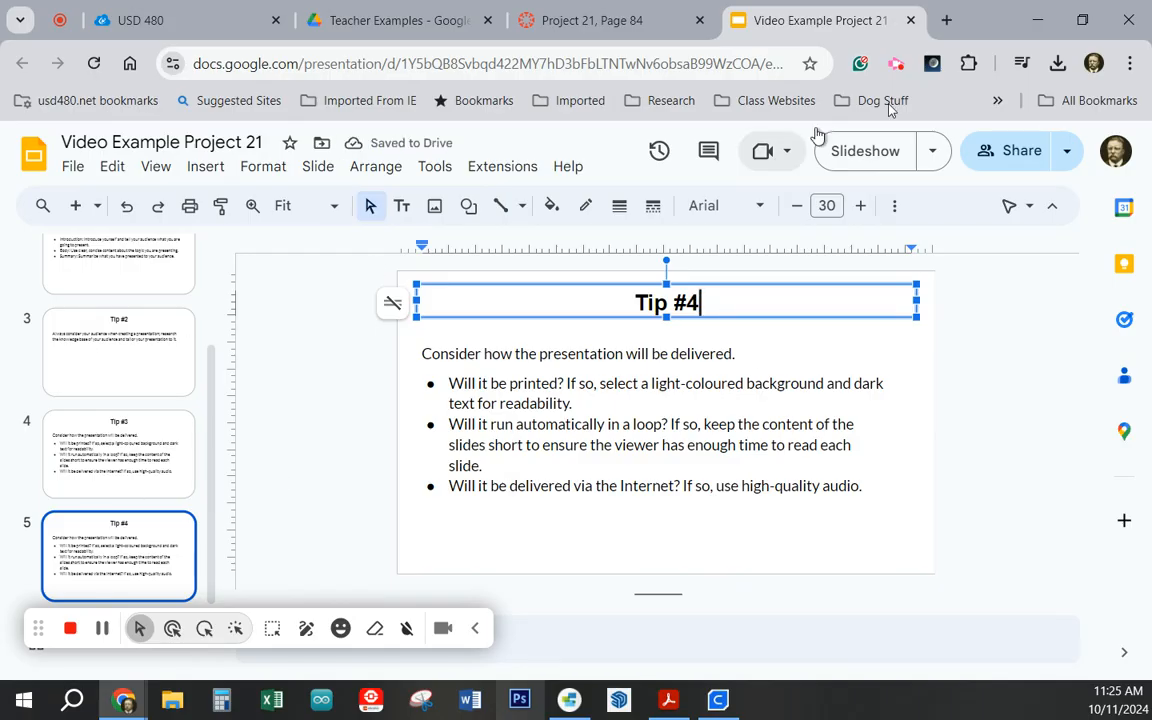
- Copy the "Will it be a stand-alone presentation?" text from the Canvas Project 21 page and paste it as a new last bullet on the Tip #3 slide
left_click(589, 23)
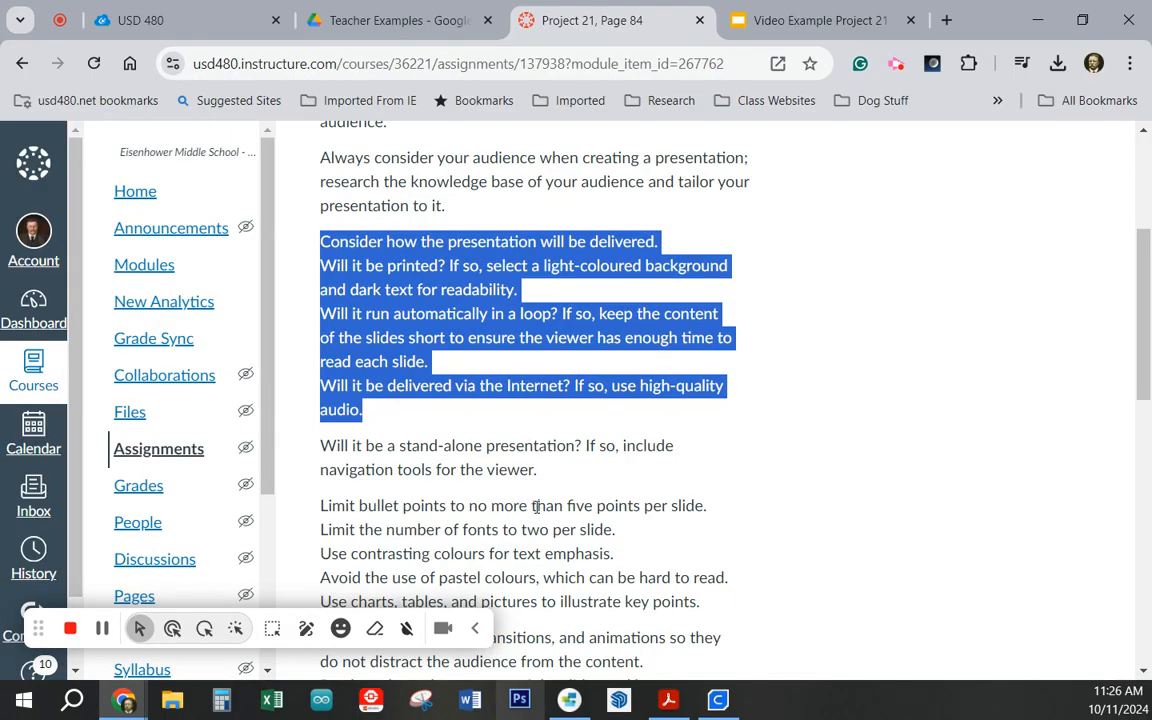
left_click_drag(537, 469, 310, 451)
key("ctrl+c")
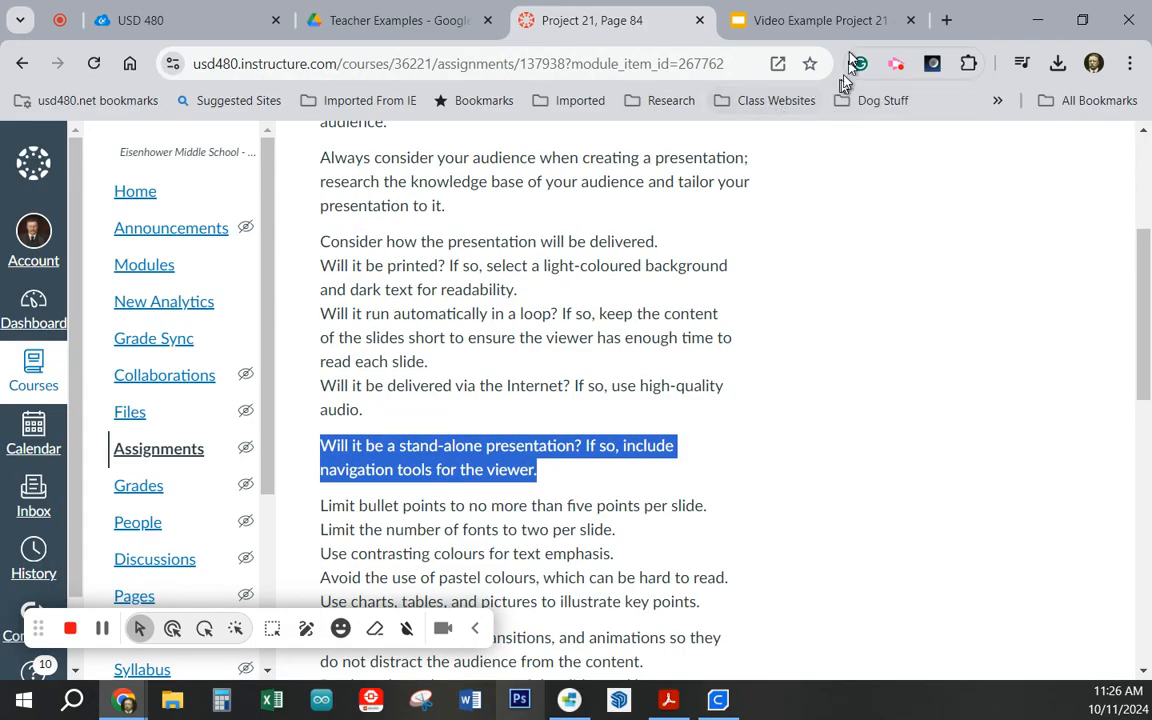
left_click(820, 20)
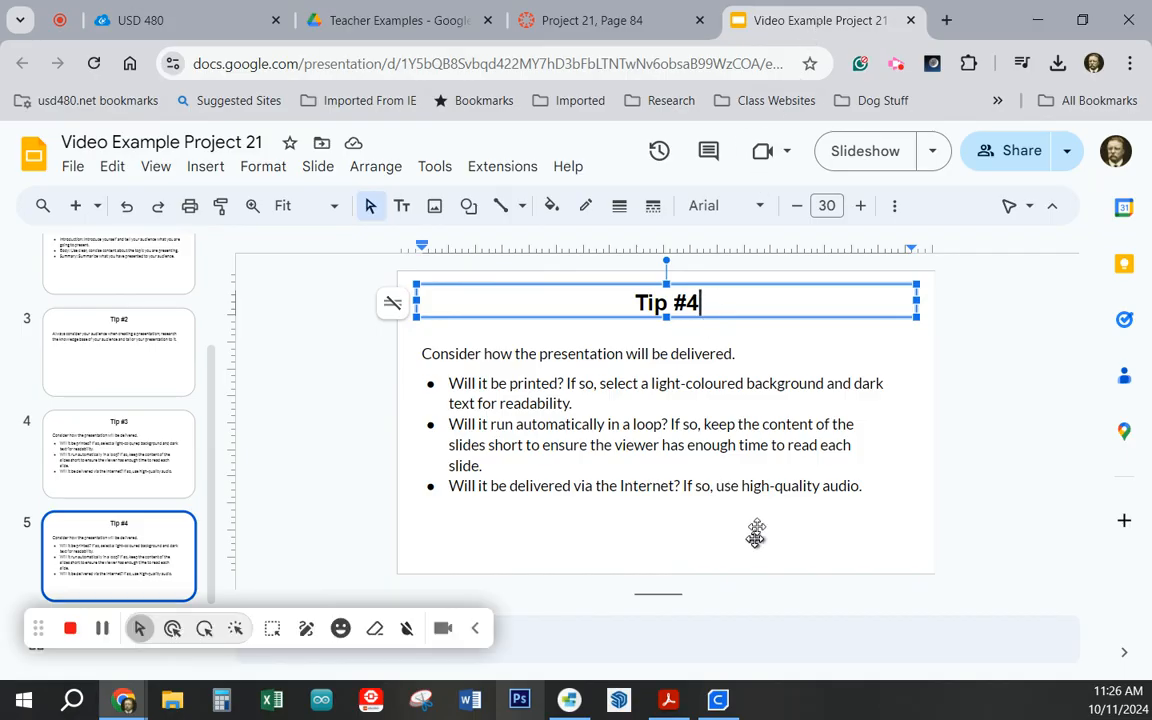
left_click(104, 480)
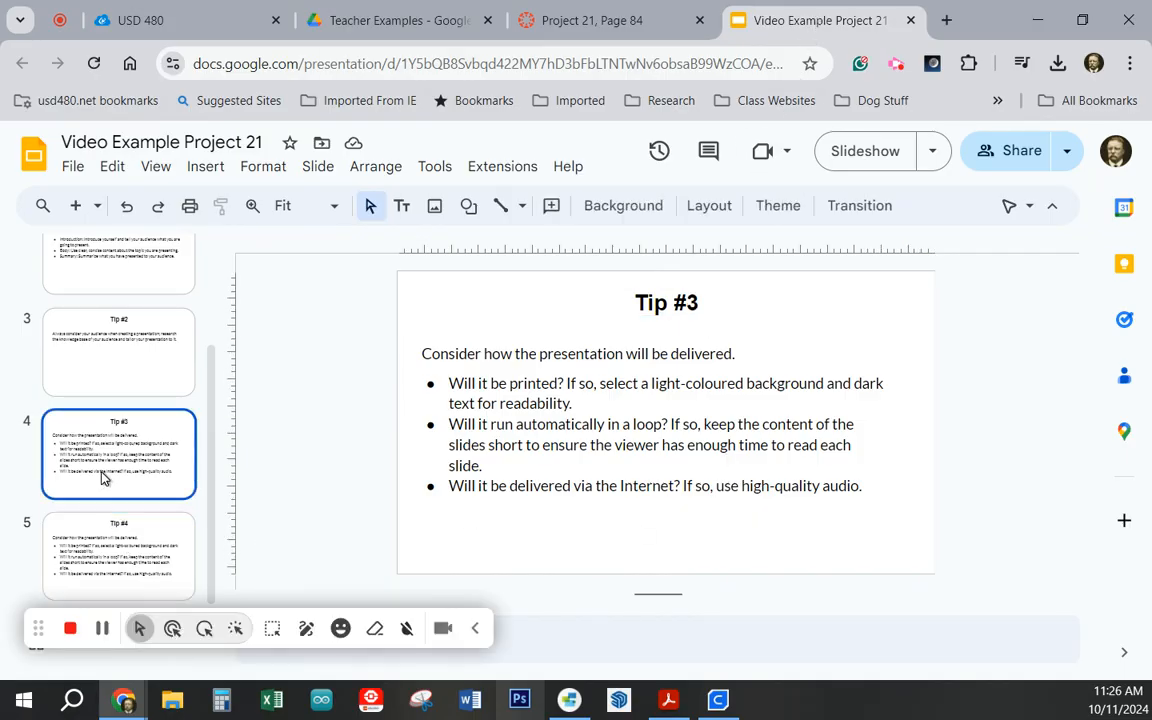
left_click(864, 486)
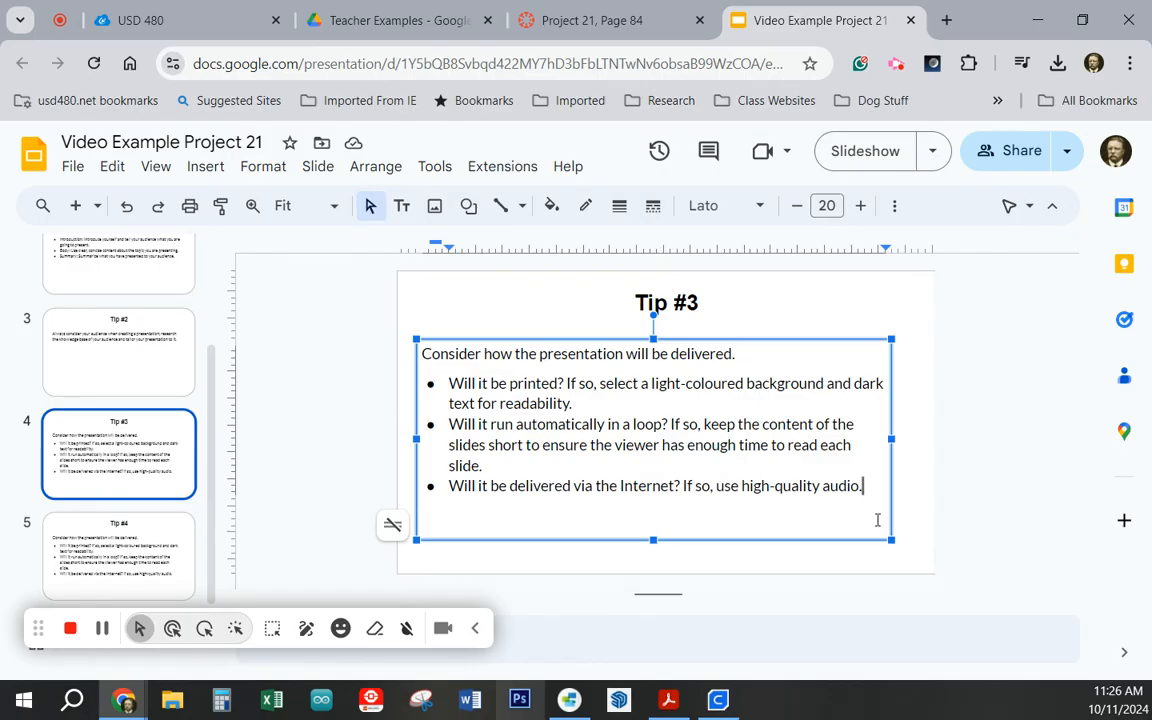
key("Return")
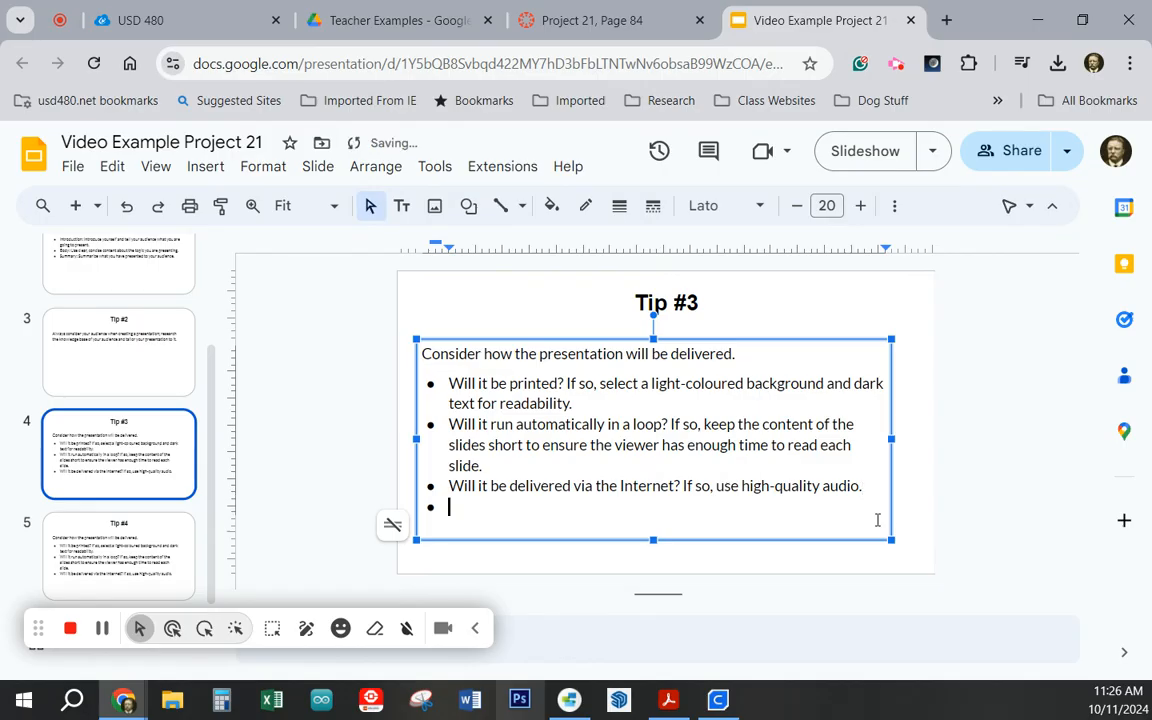
key("ctrl+v")
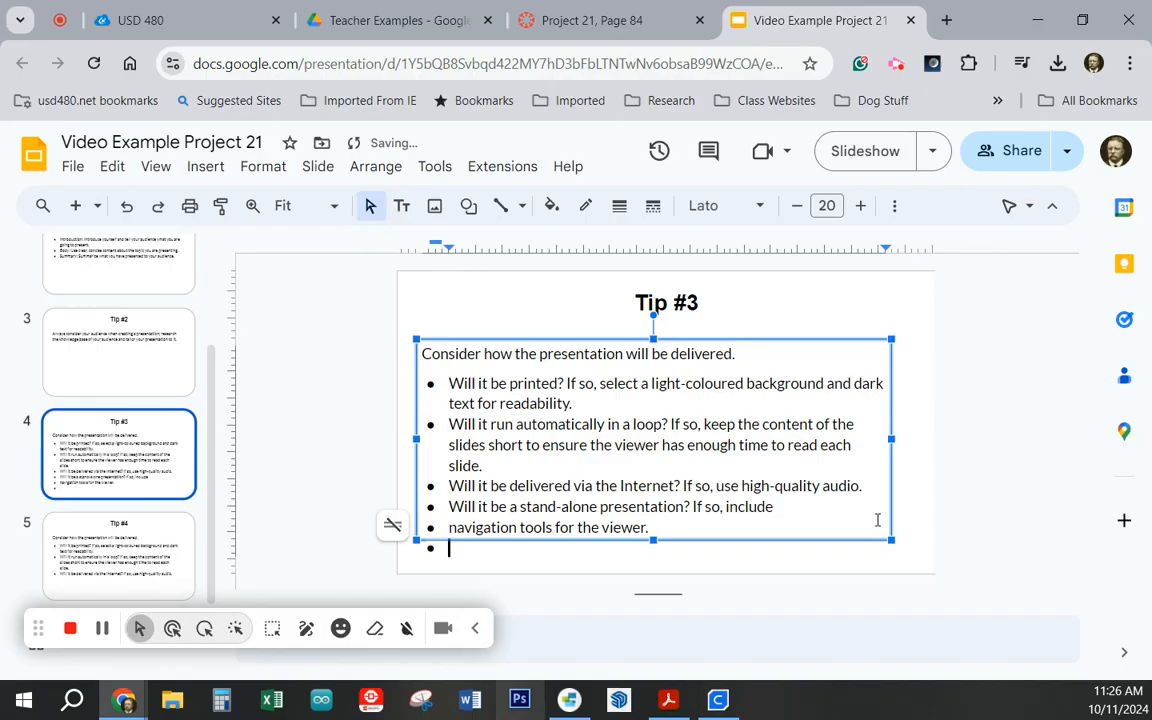
- Delete the empty bullet after the pasted text and join "navigation tools for the viewer." to the stand-alone presentation bullet
key("BackSpace")
key("BackSpace")
left_click(450, 527)
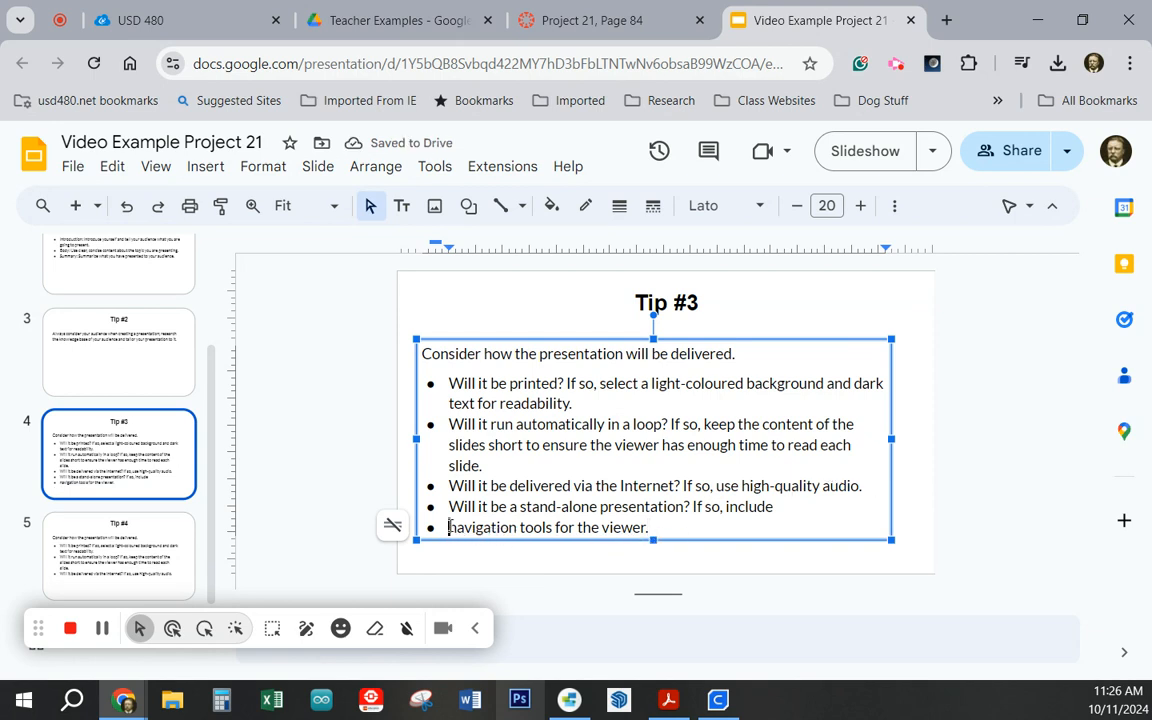
key("BackSpace")
key("BackSpace")
key("BackSpace")
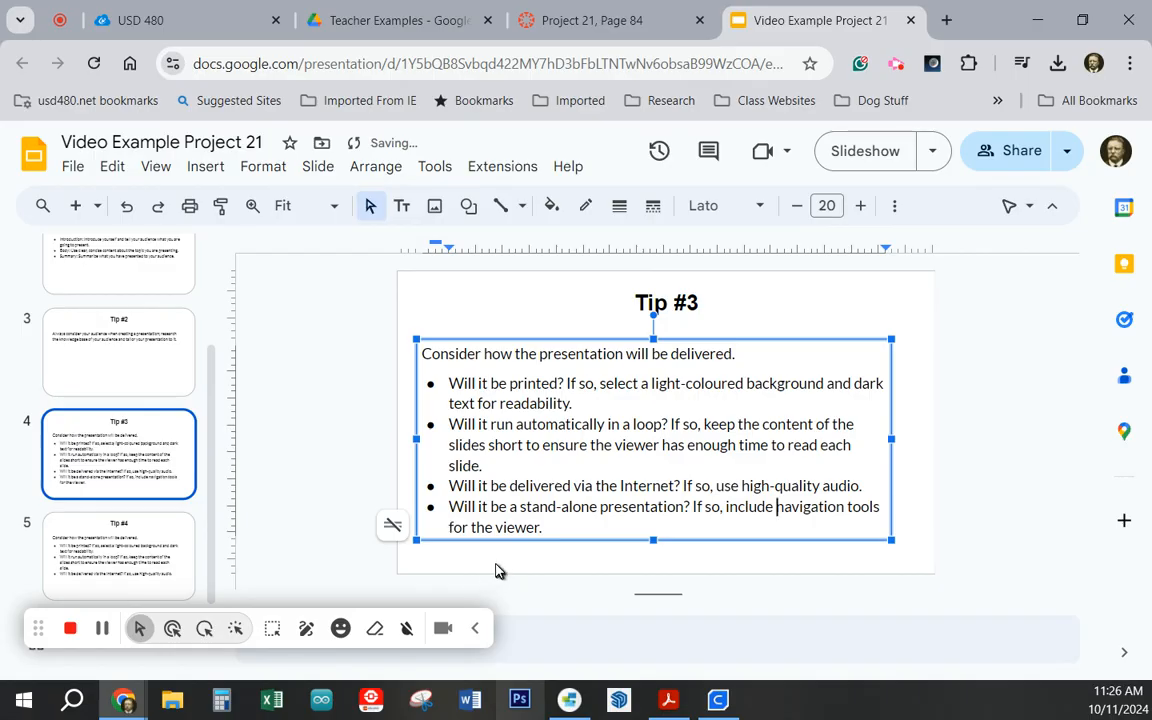
left_click(560, 562)
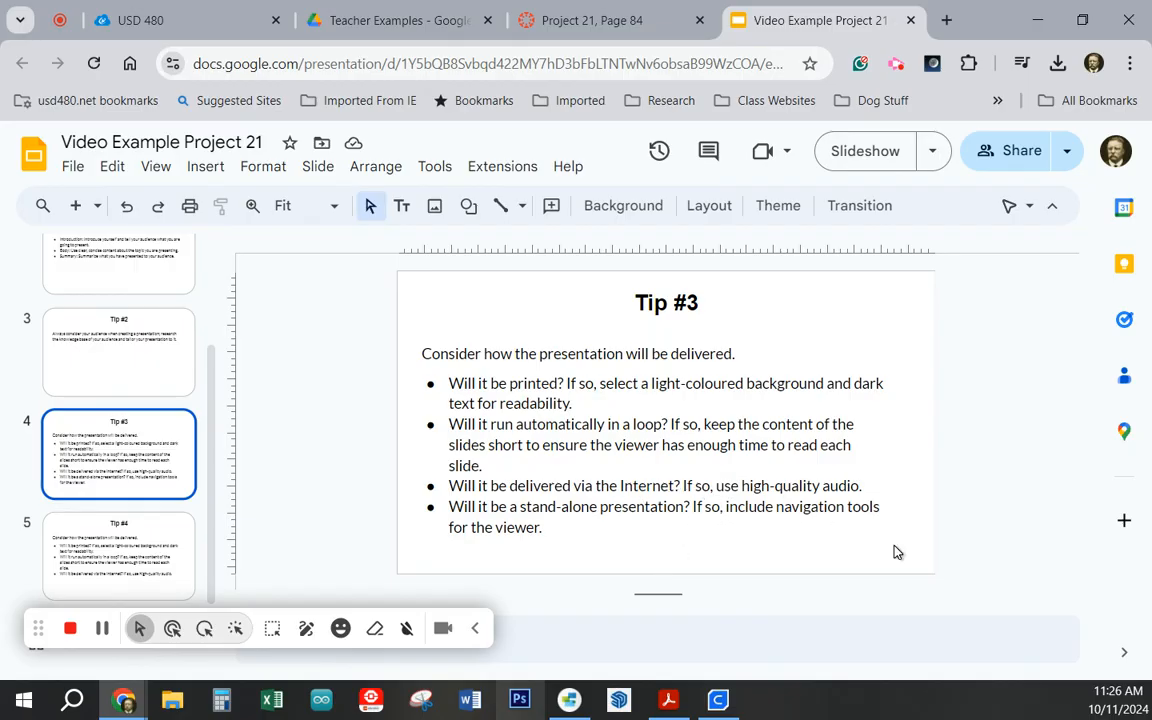
- Replace the entire body text of the Tip #4 slide with "Apply a consistent theme to all slides"
left_click(113, 558)
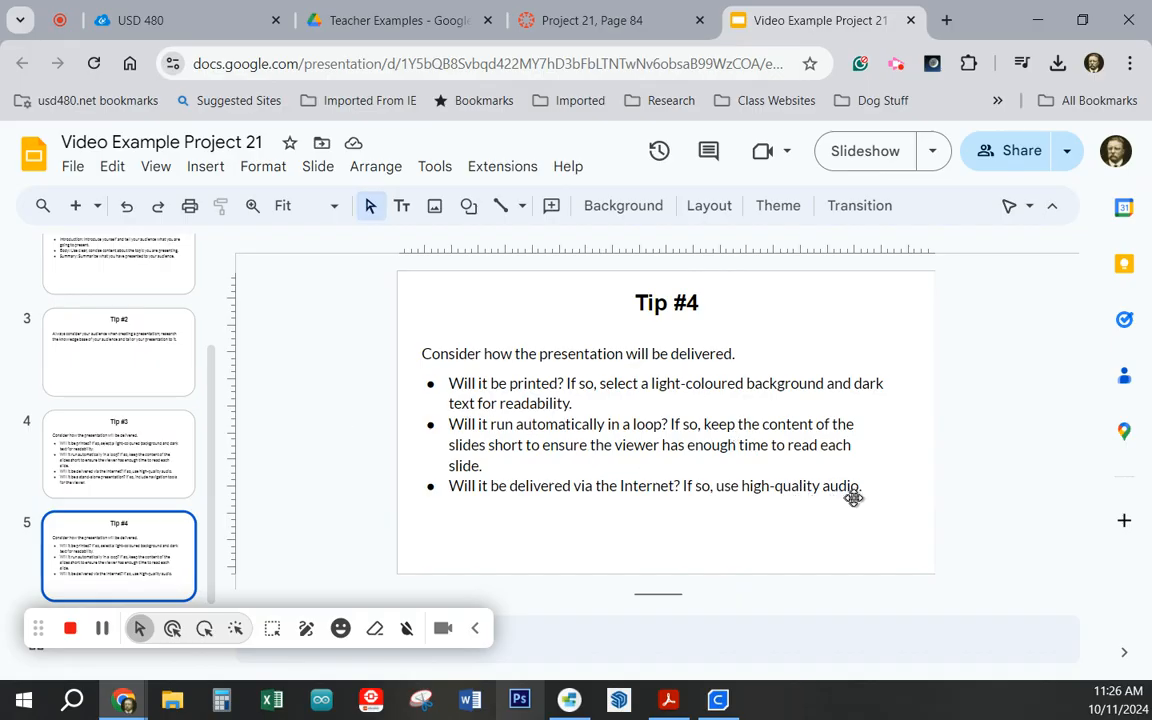
left_click_drag(863, 491, 417, 355)
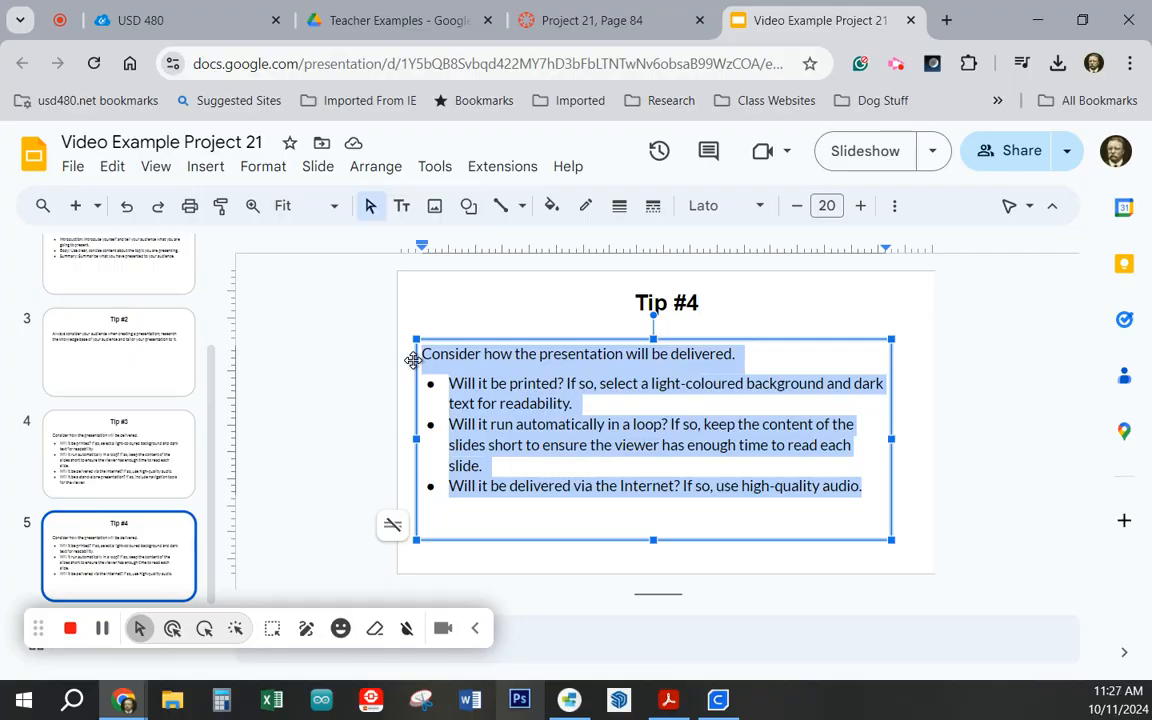
type("Appl")
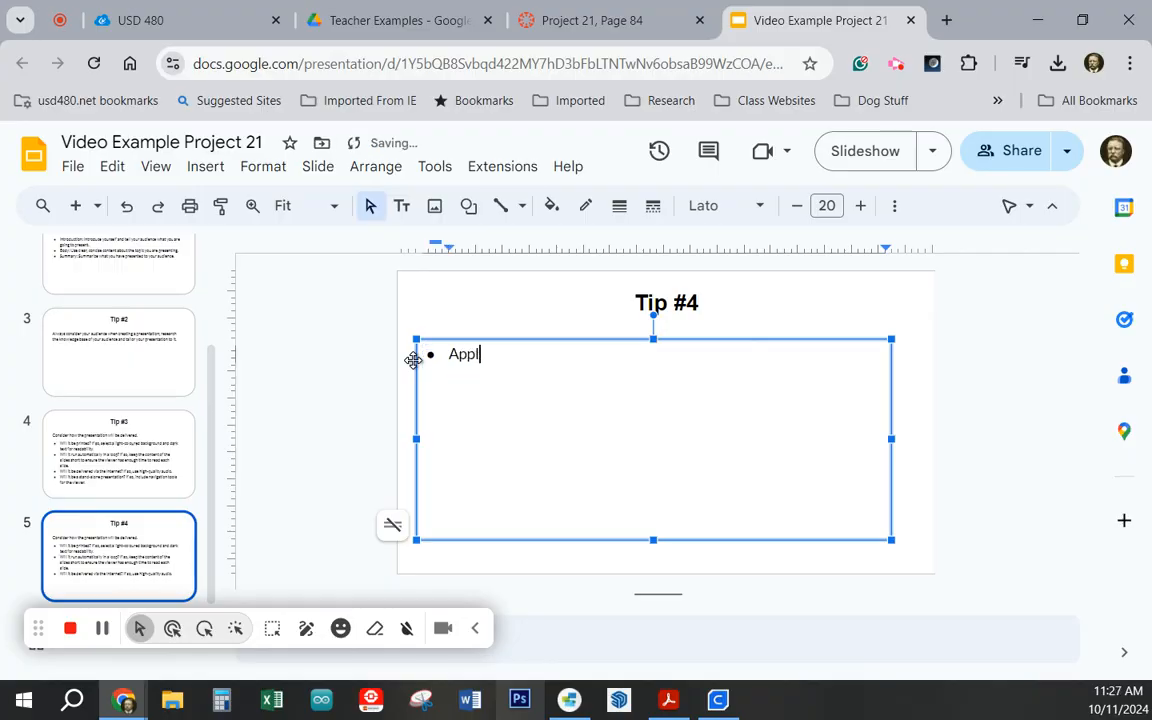
type("y a consistent ")
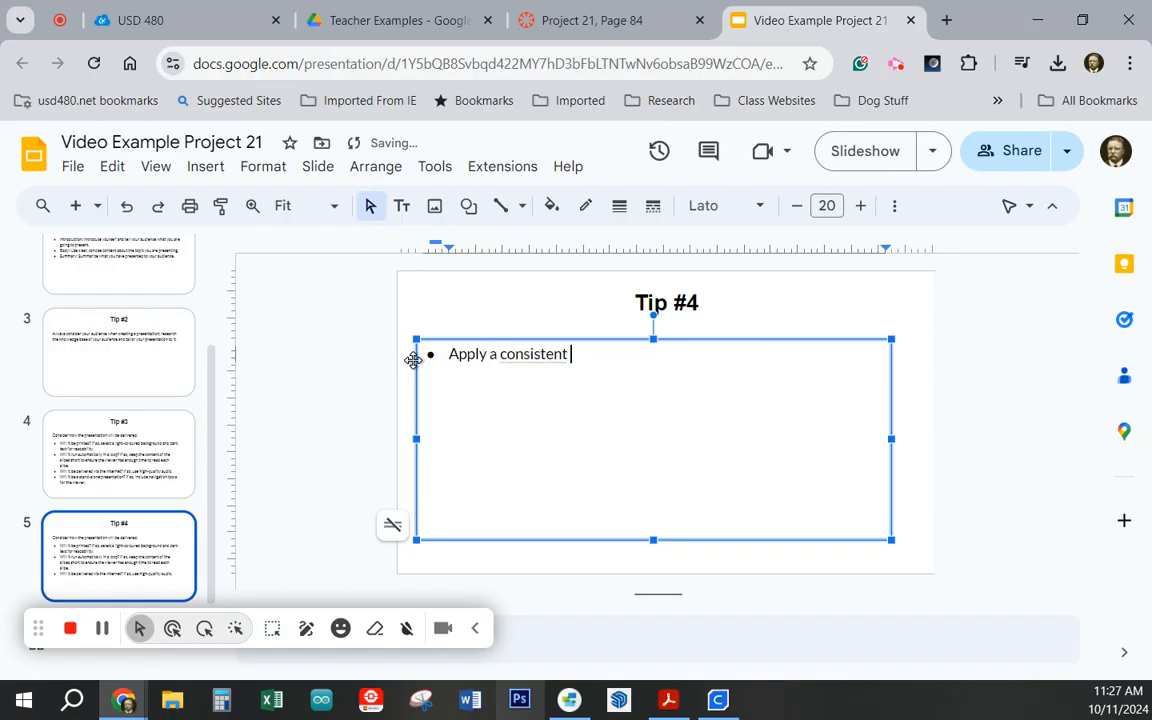
type("theme to all slides")
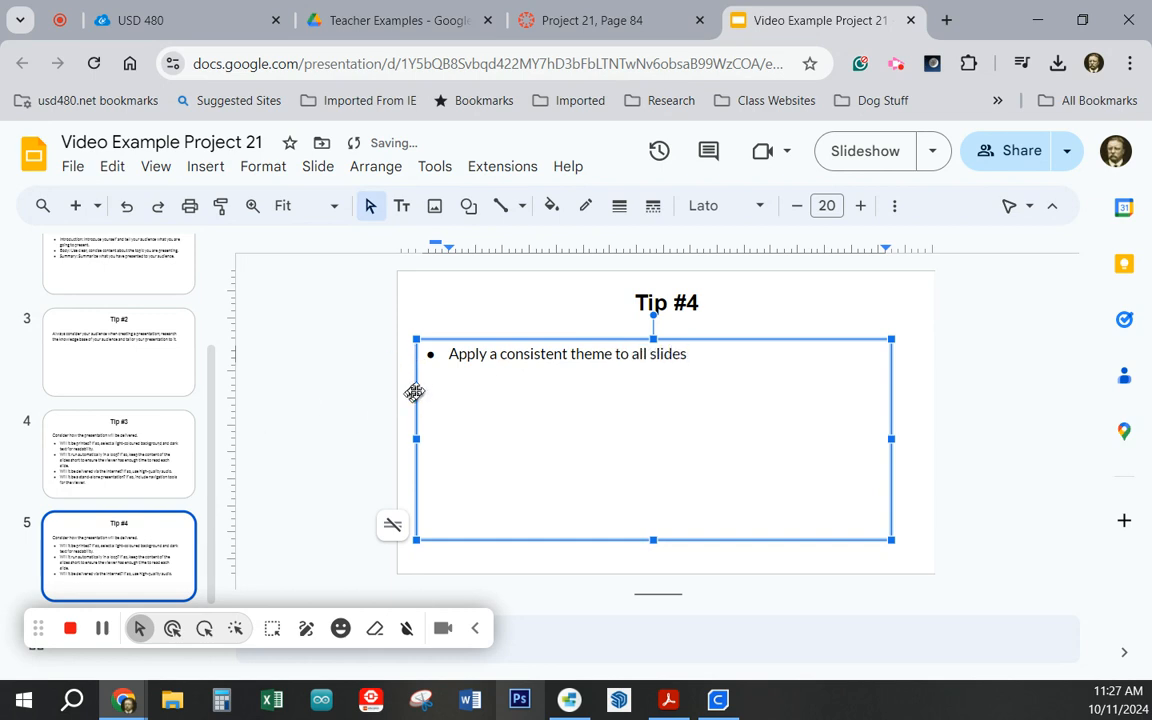
- Remove the bullet and its indent from the Tip #4 body line and end the sentence with a period
left_click(446, 356)
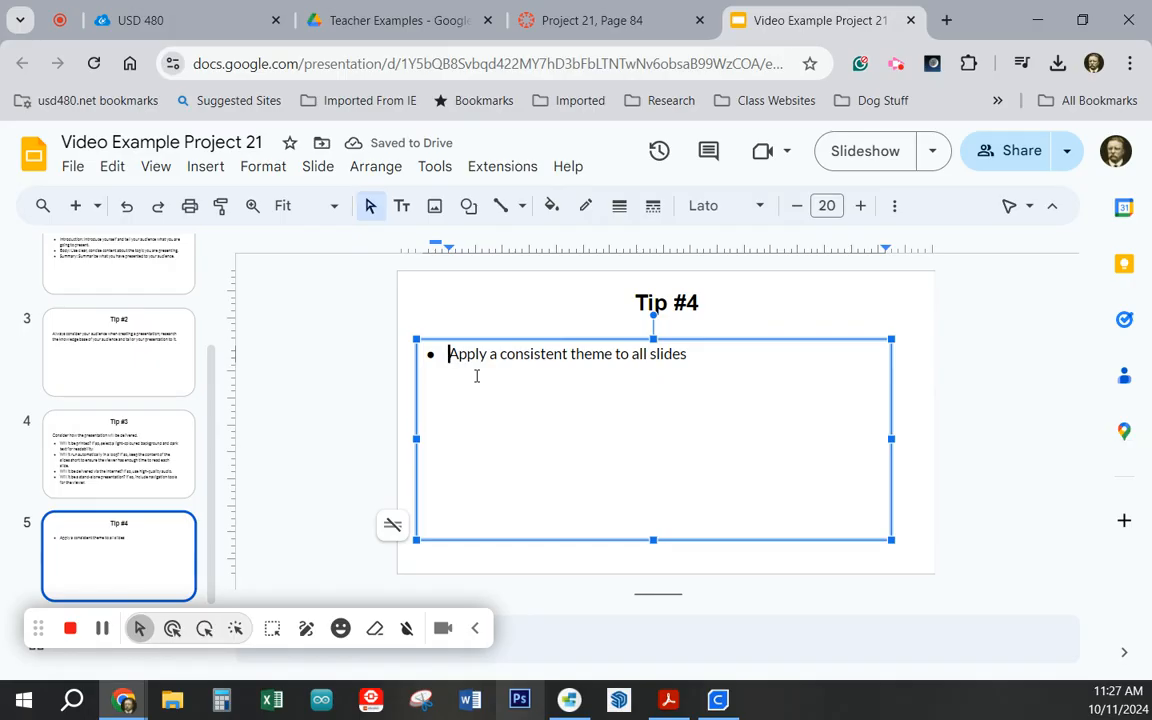
key("BackSpace")
key("BackSpace")
left_click(672, 358)
type(".")
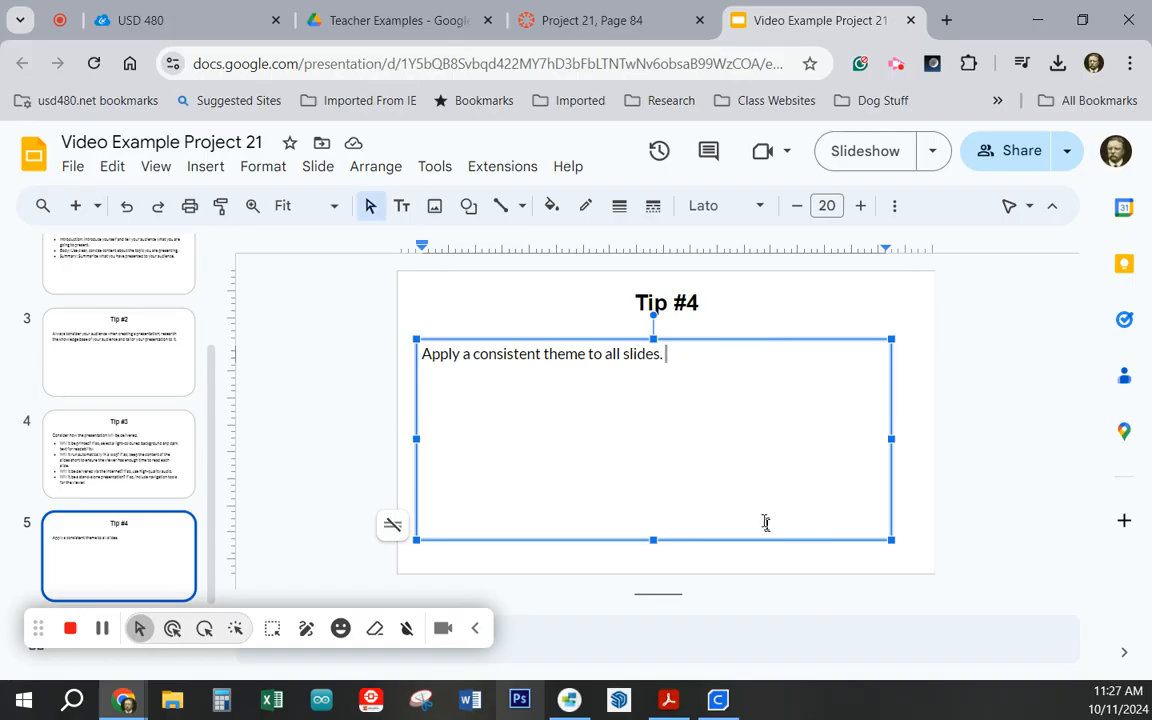
- Continue the Tip #4 body text with "Using the same fonts and colours,", correcting the misplaced space in "the same"
scroll(610, 378, "up", 1)
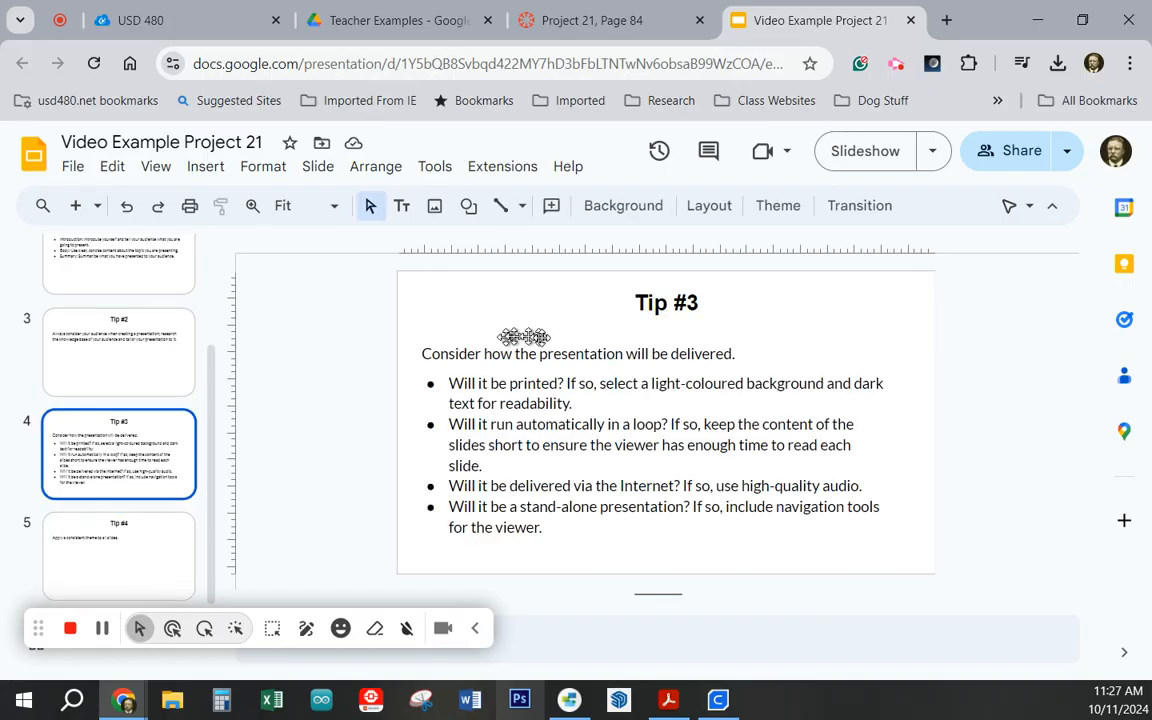
left_click(95, 540)
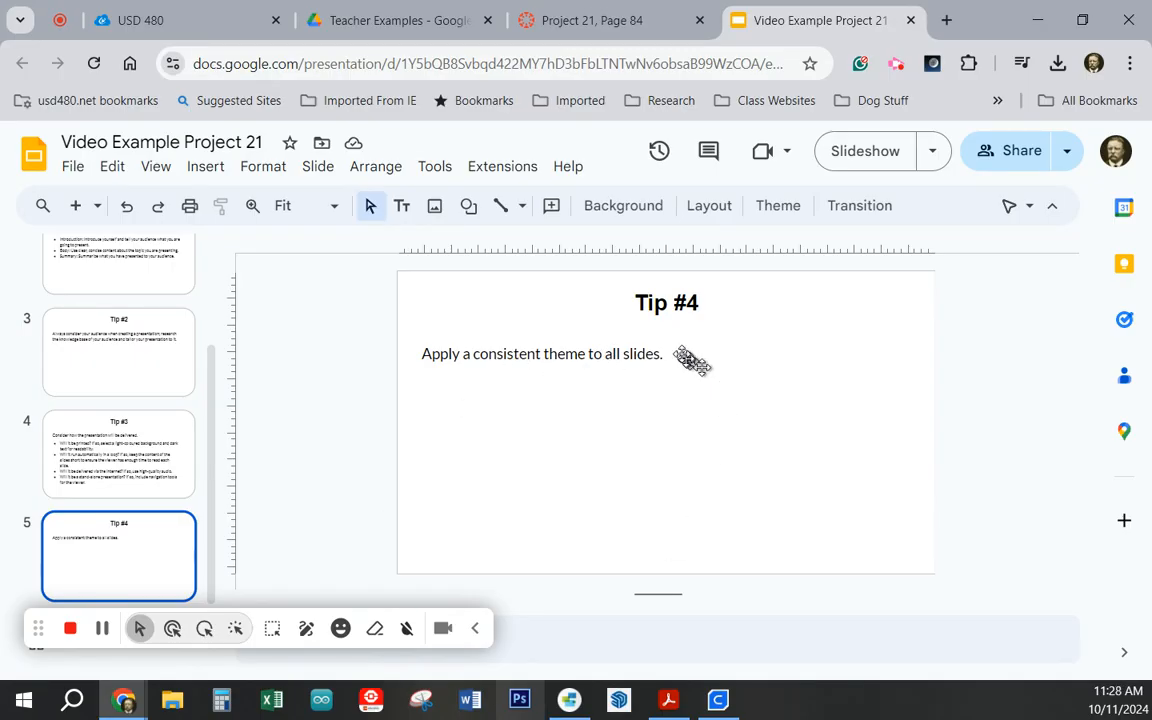
left_click(660, 354)
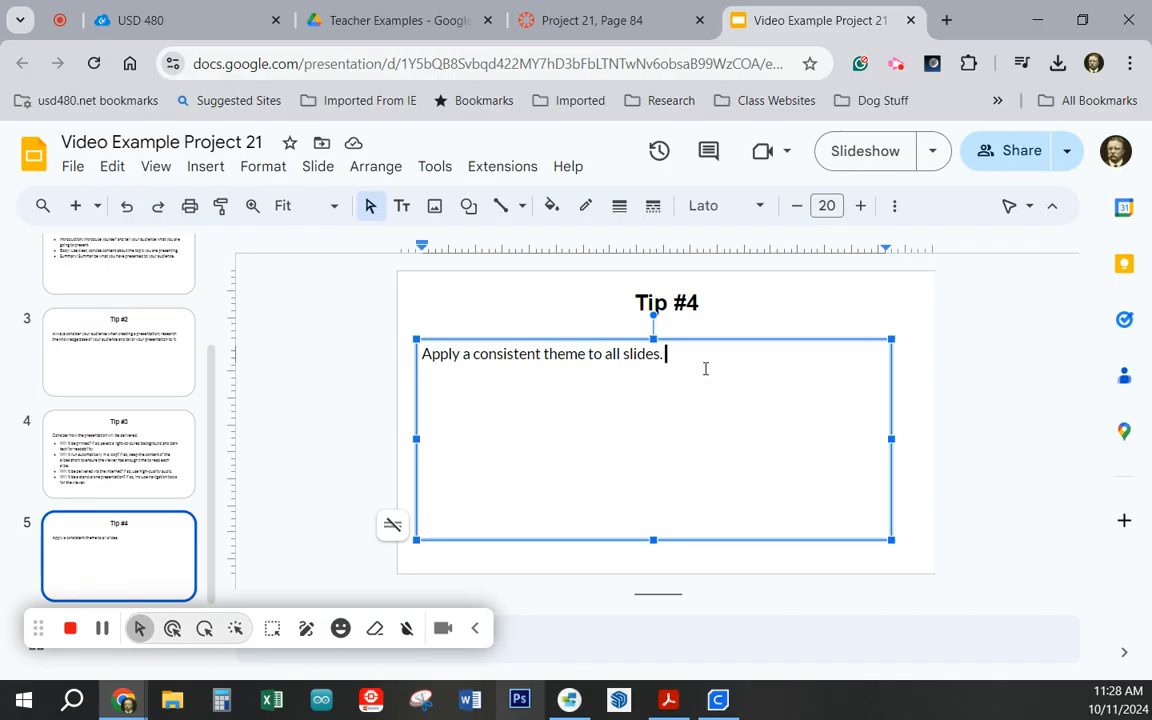
type("Using th e")
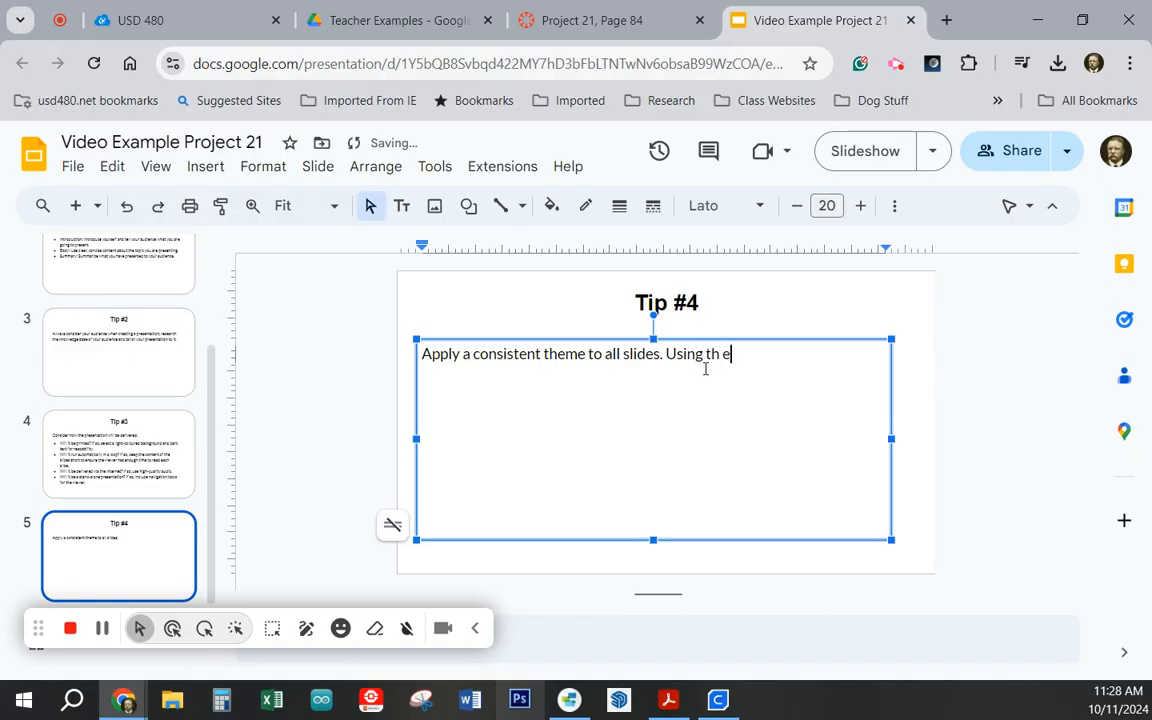
type("same fonts")
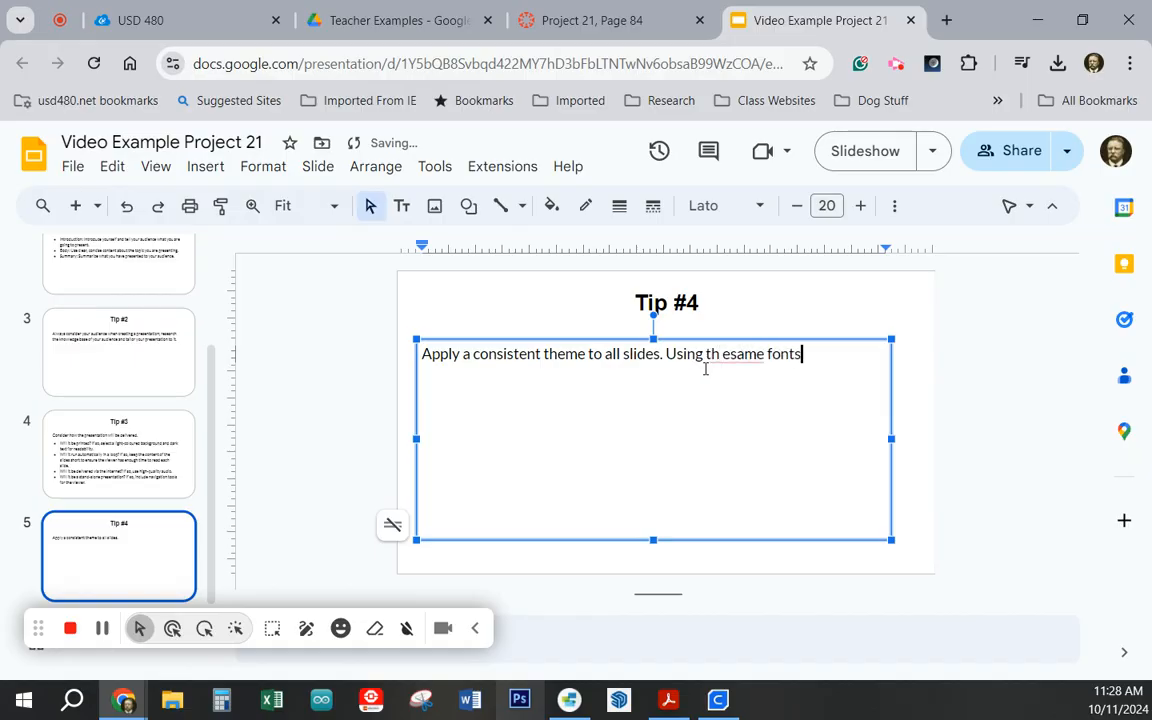
type(" and colours,")
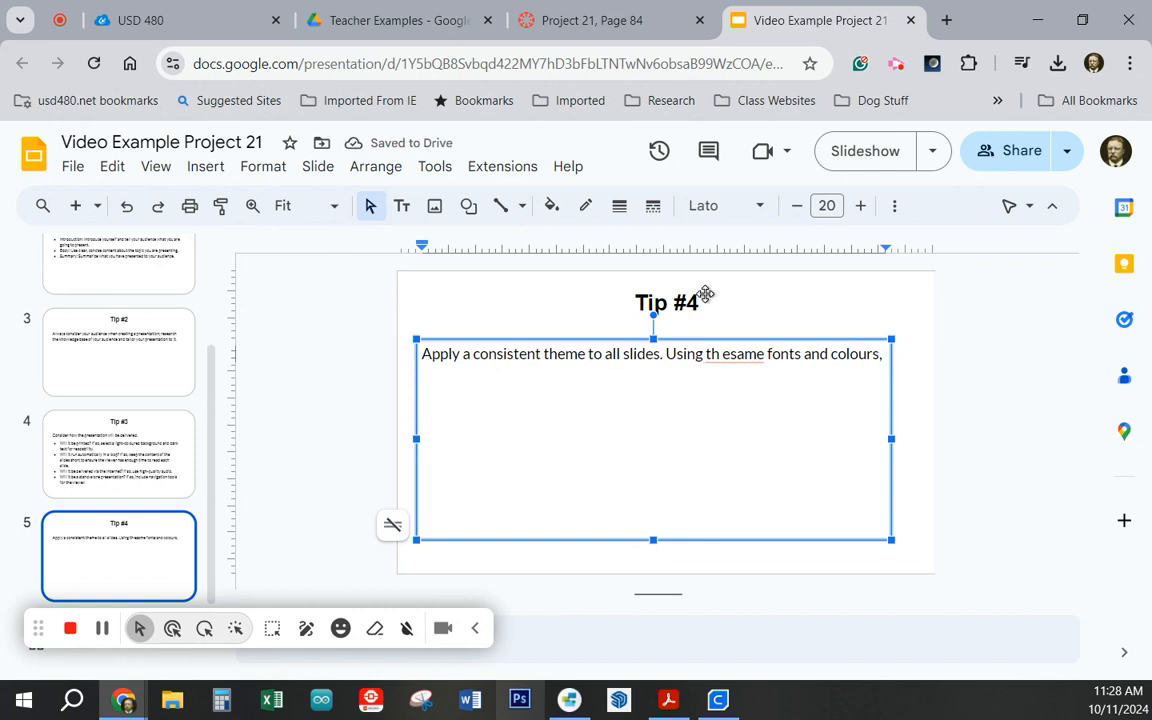
left_click(737, 362)
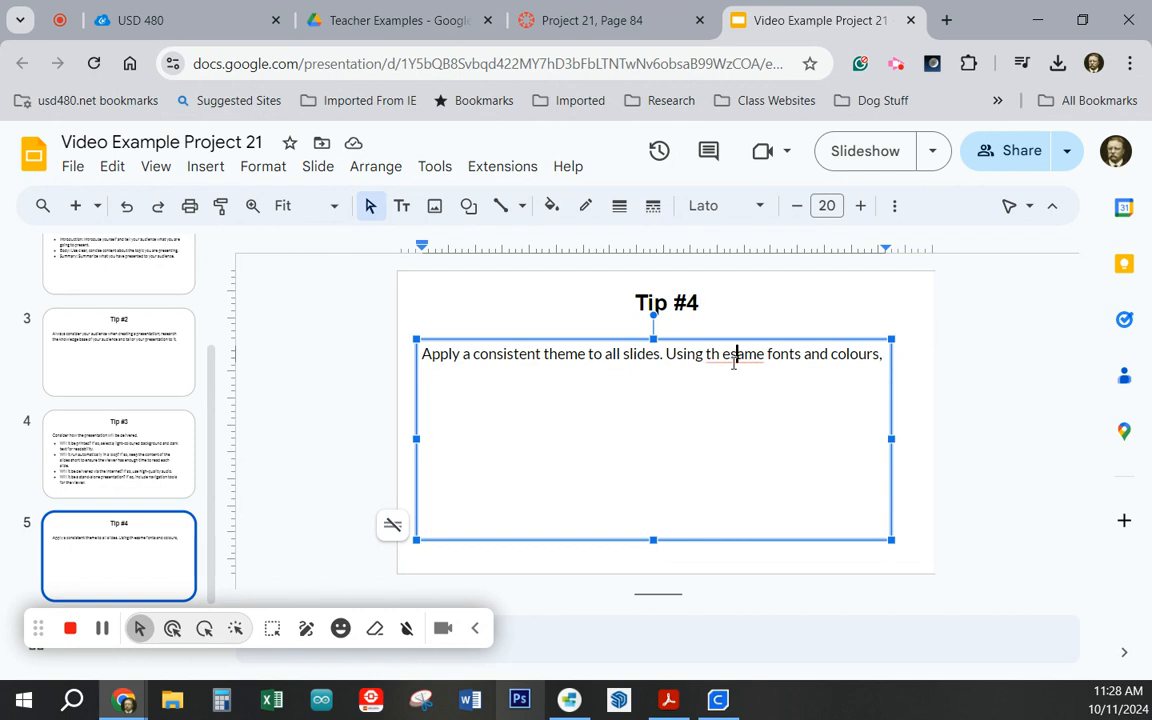
key("Left")
key("Left")
key("BackSpace")
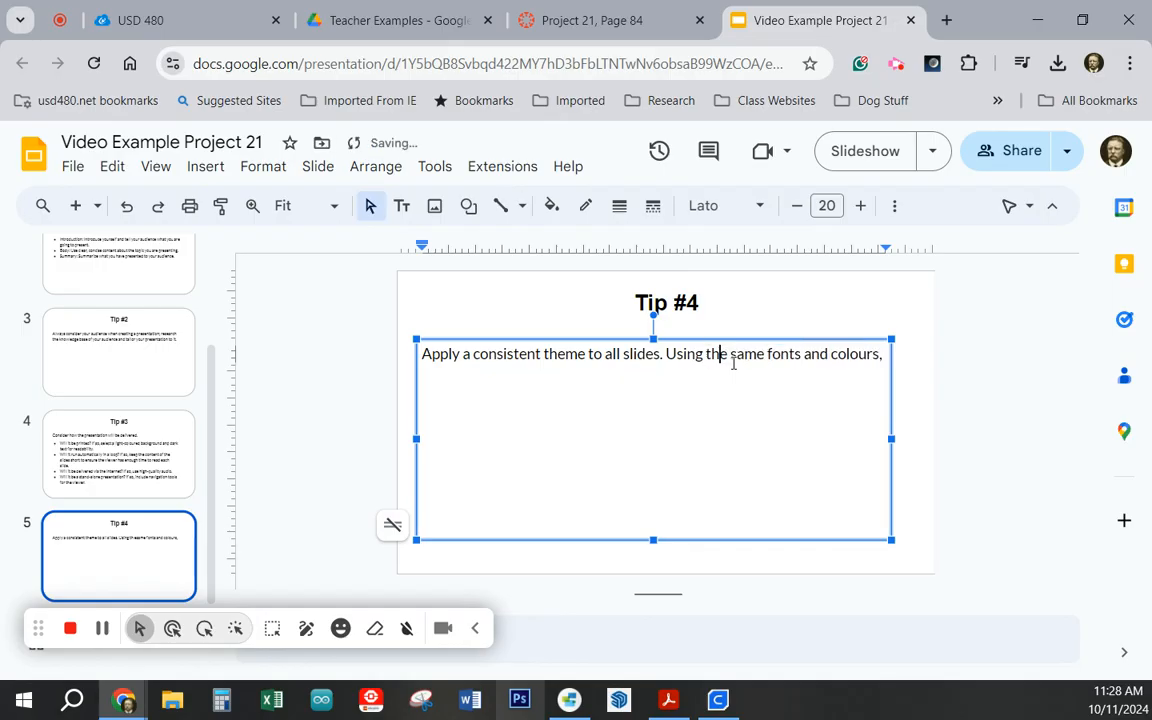
- Continue the Tip #4 body text with "and repeat alements such as bullets and backgrounds throughout the presentation"
left_click(886, 360)
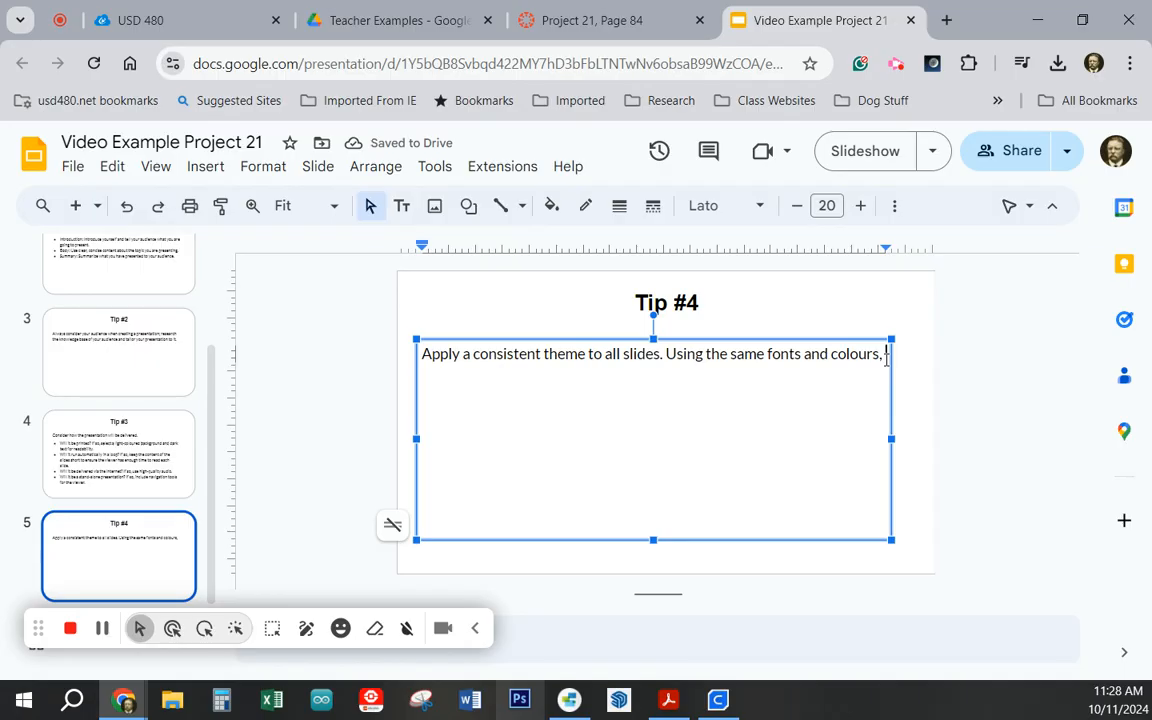
type("and repea")
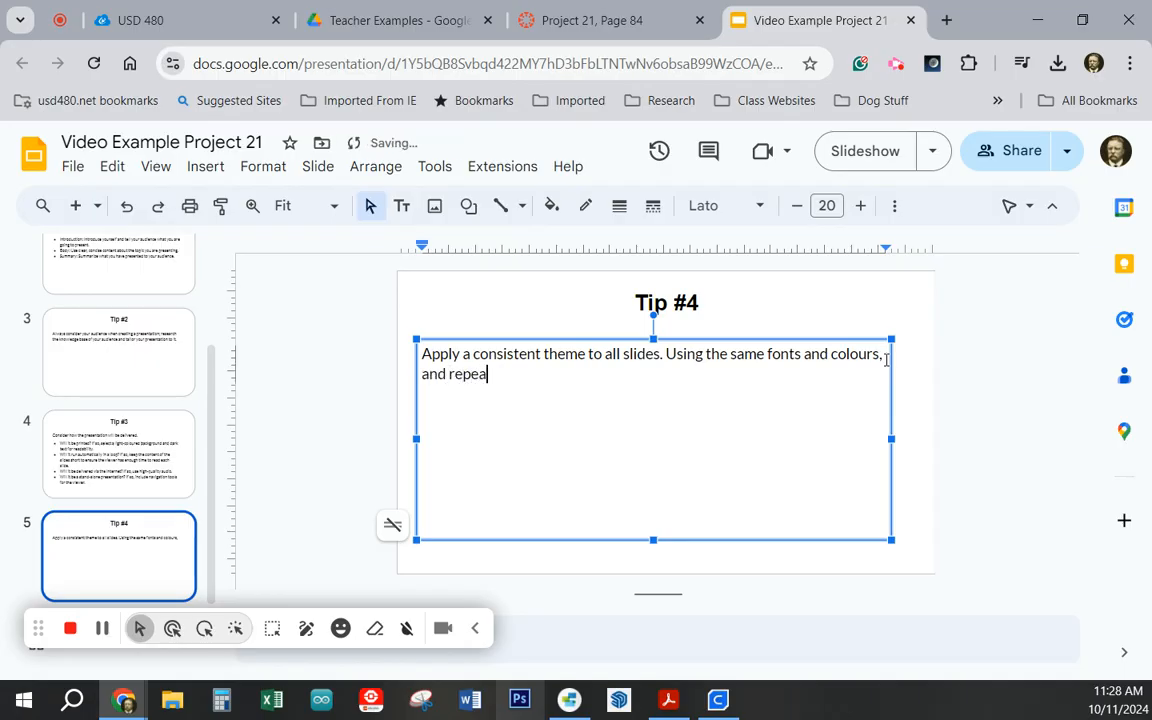
type("t alements such as ")
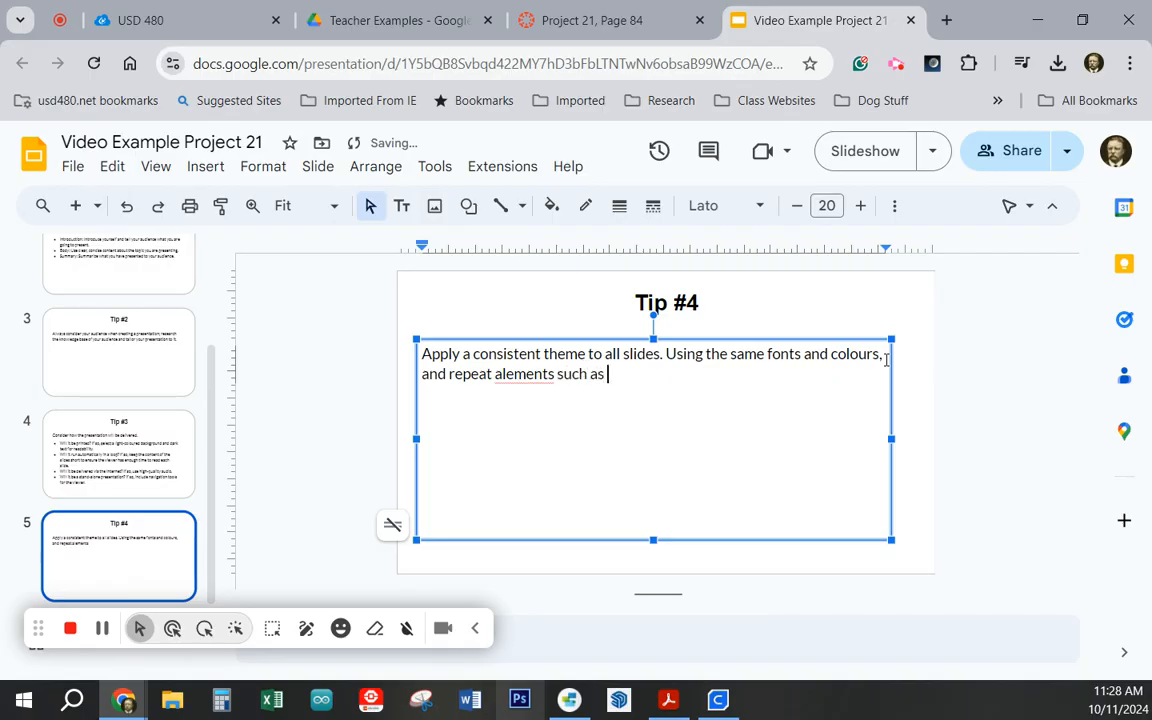
type("bullets")
type(" a")
type("nd backgrounds threou")
key("BackSpace")
key("BackSpace")
key("BackSpace")
type("ou")
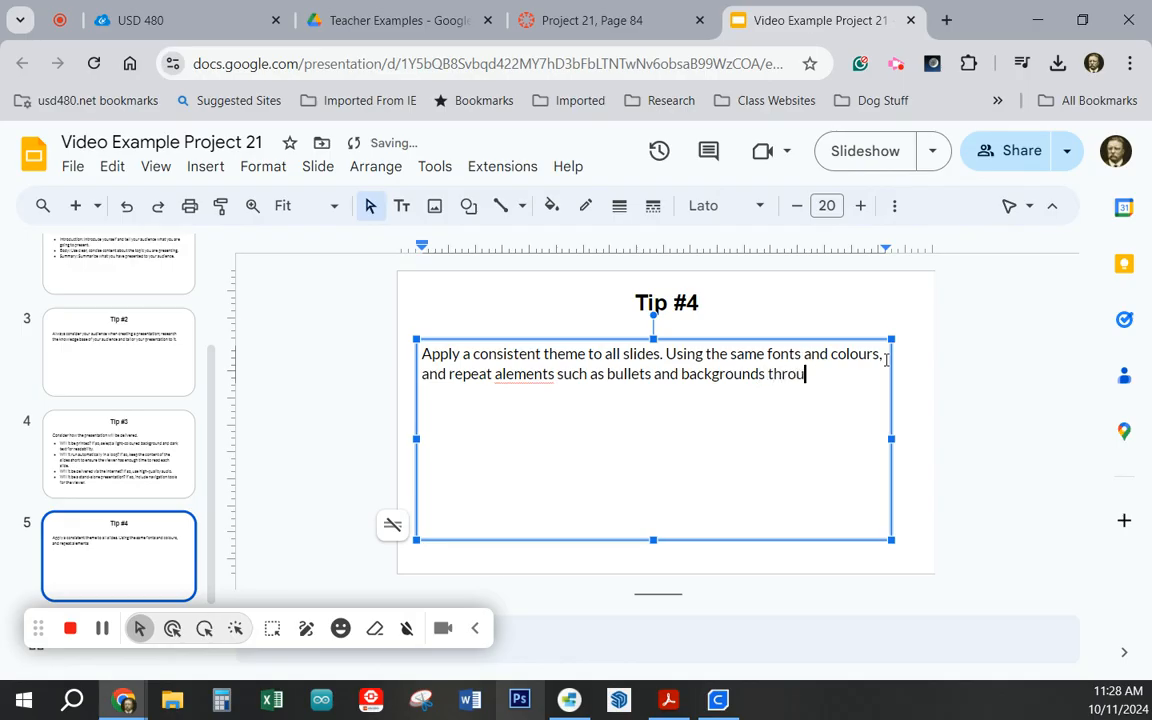
type("ghout")
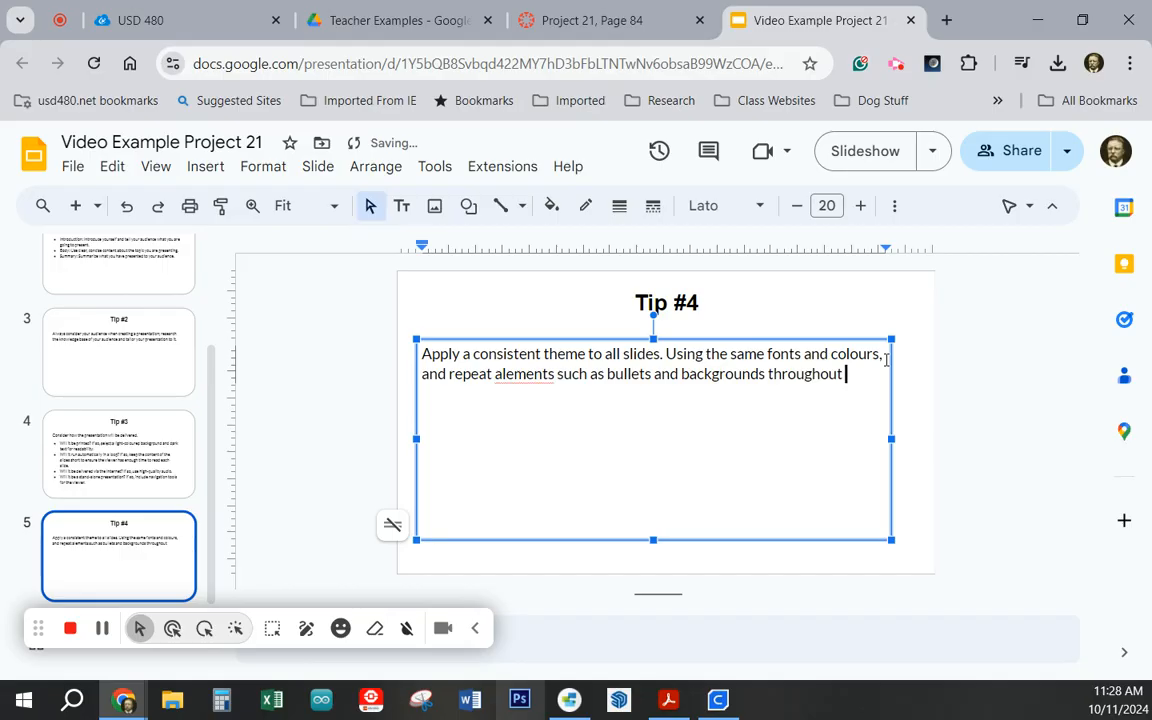
type(" the presentation")
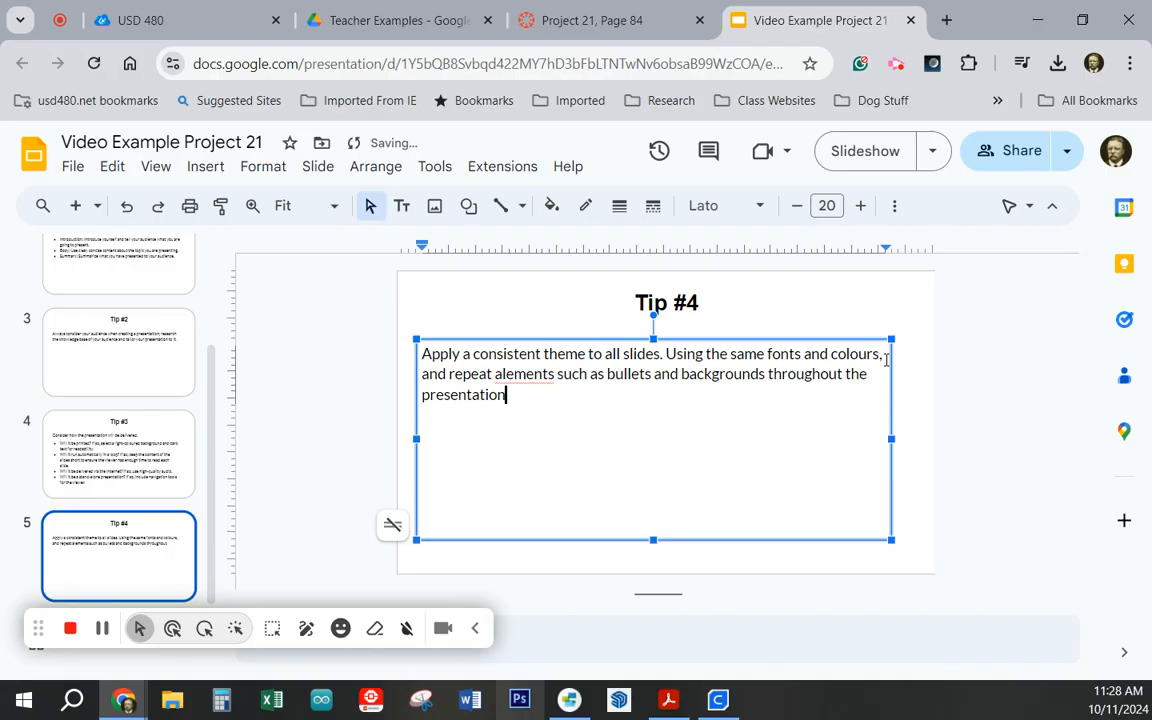
- Correct the misspelled "alements" to "elements" in the Tip #4 body text and end the sentence with a period
right_click(513, 376)
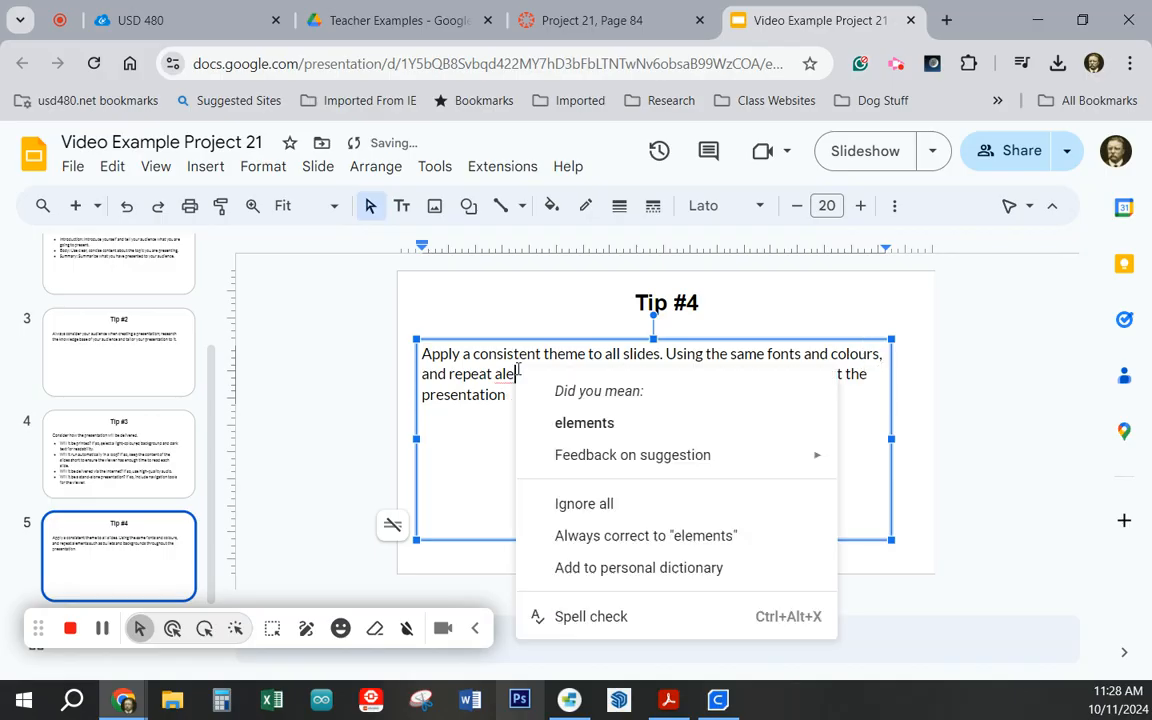
left_click(568, 421)
left_click(528, 403)
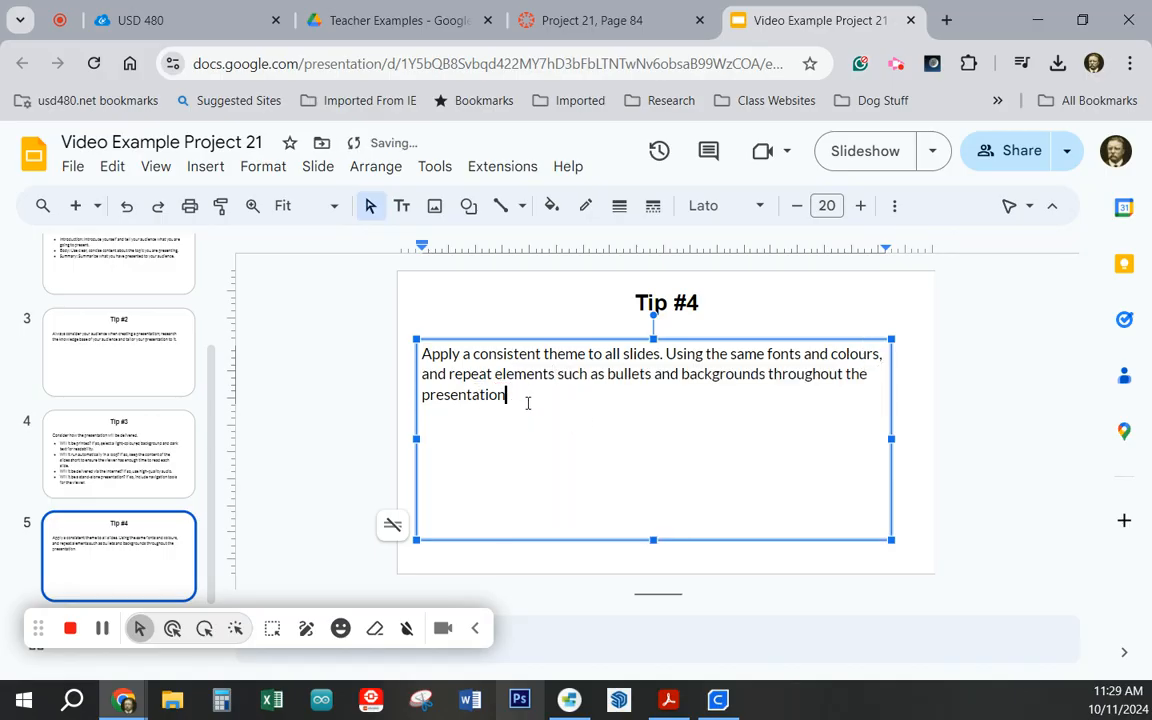
type(".")
- Add a new slide with the "One column text" layout after the Tip #4 slide
left_click(97, 548)
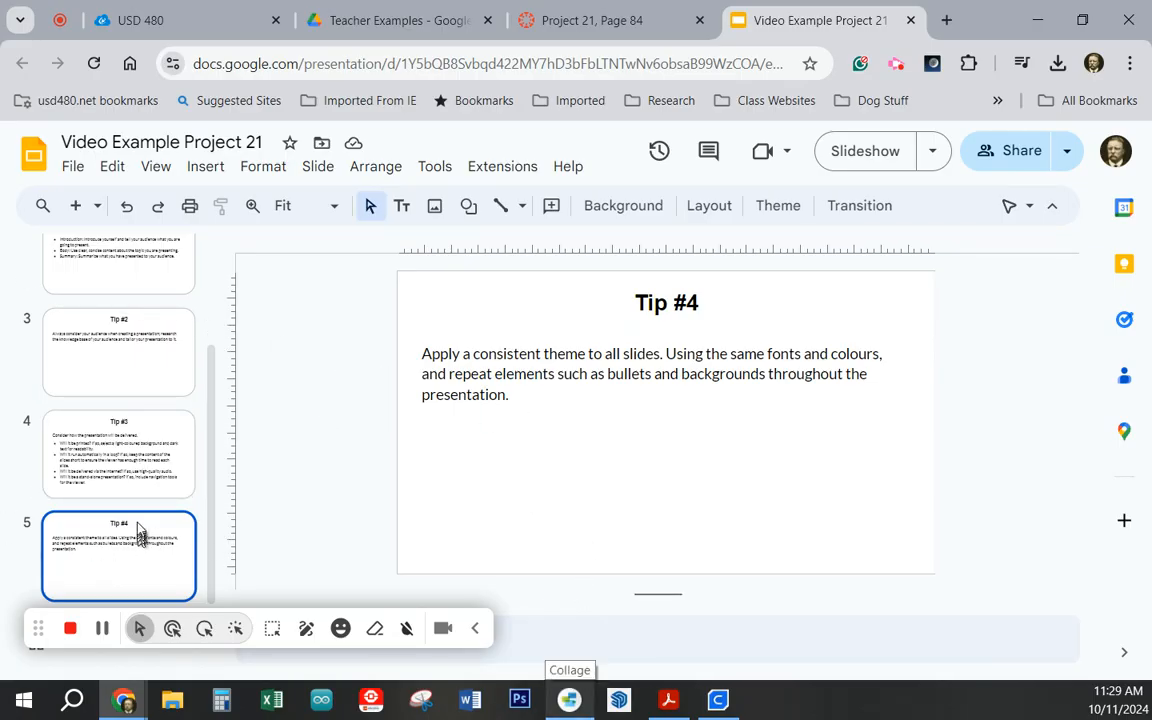
left_click(98, 207)
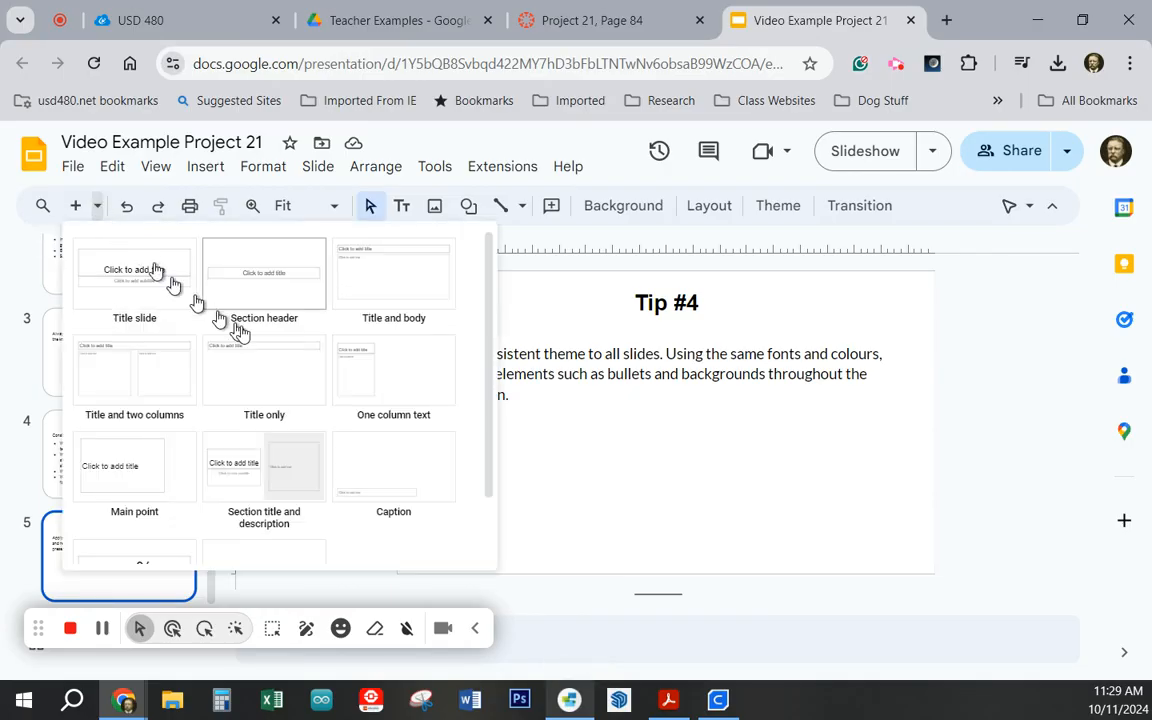
left_click(394, 378)
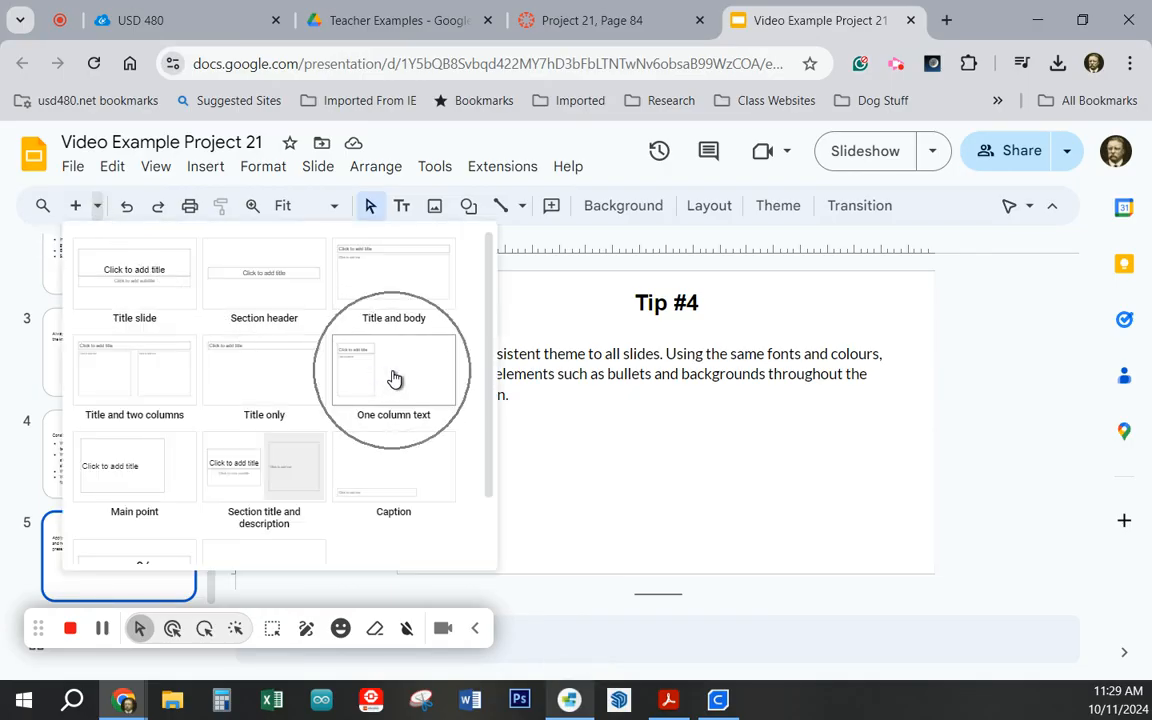
left_click(394, 378)
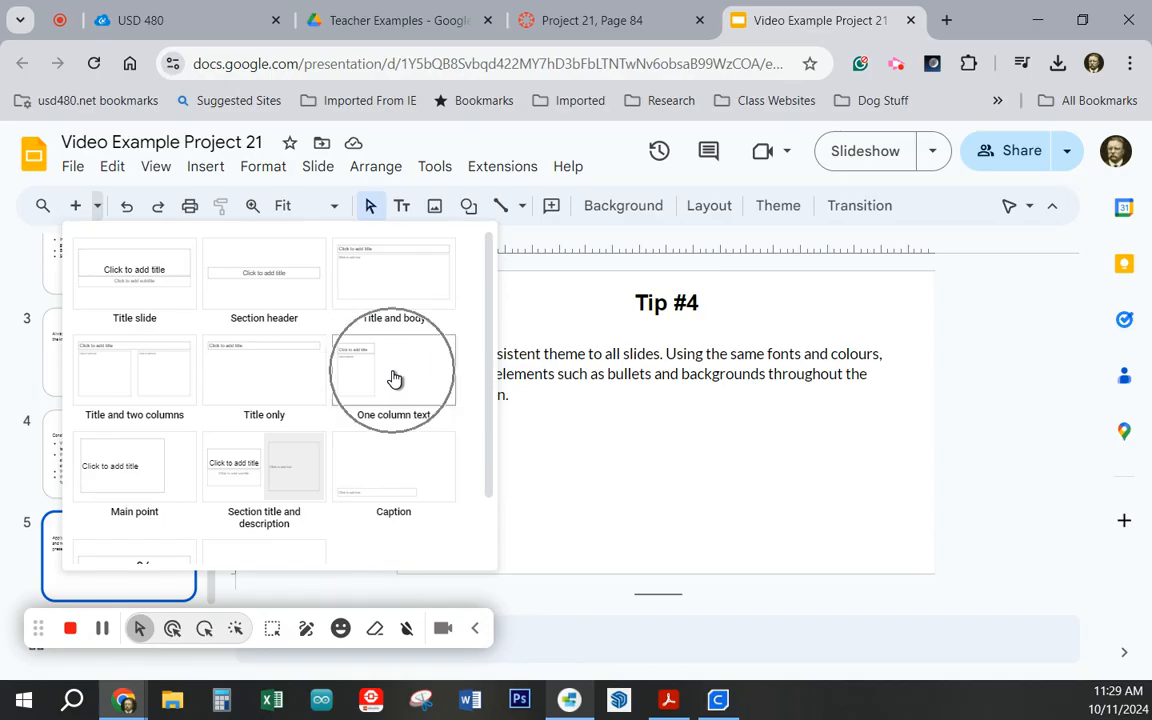
left_click(394, 378)
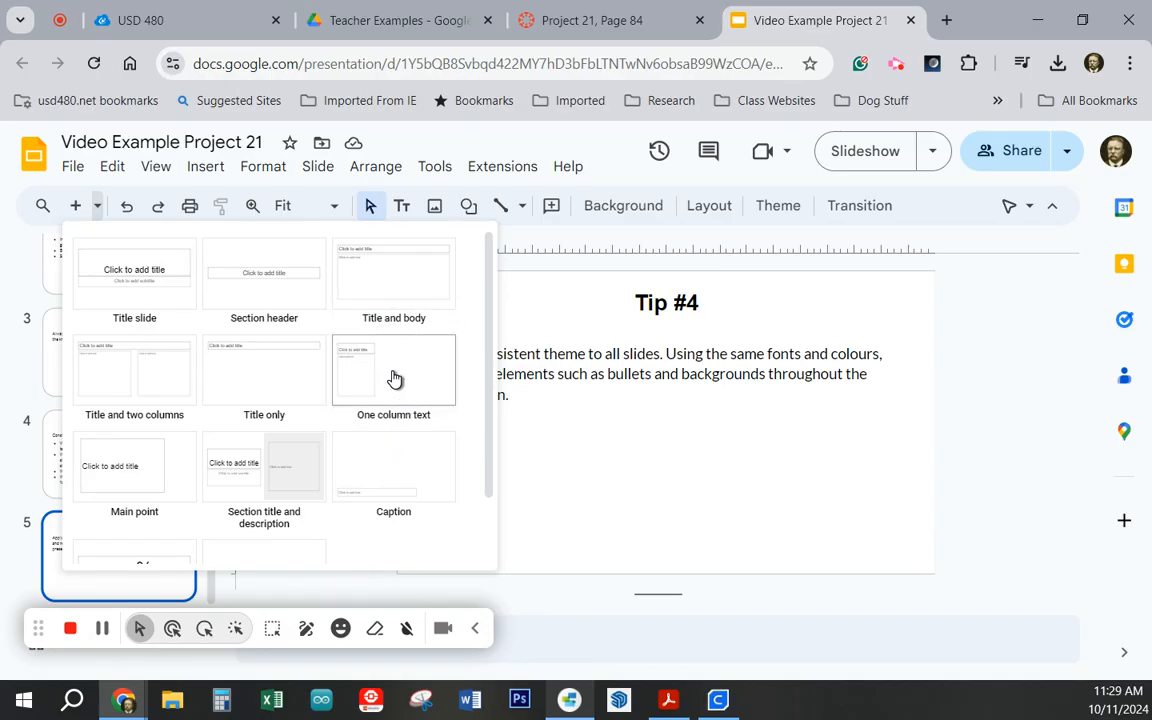
- Move the new slide's body text placeholder into the right half of the slide
left_click(504, 449)
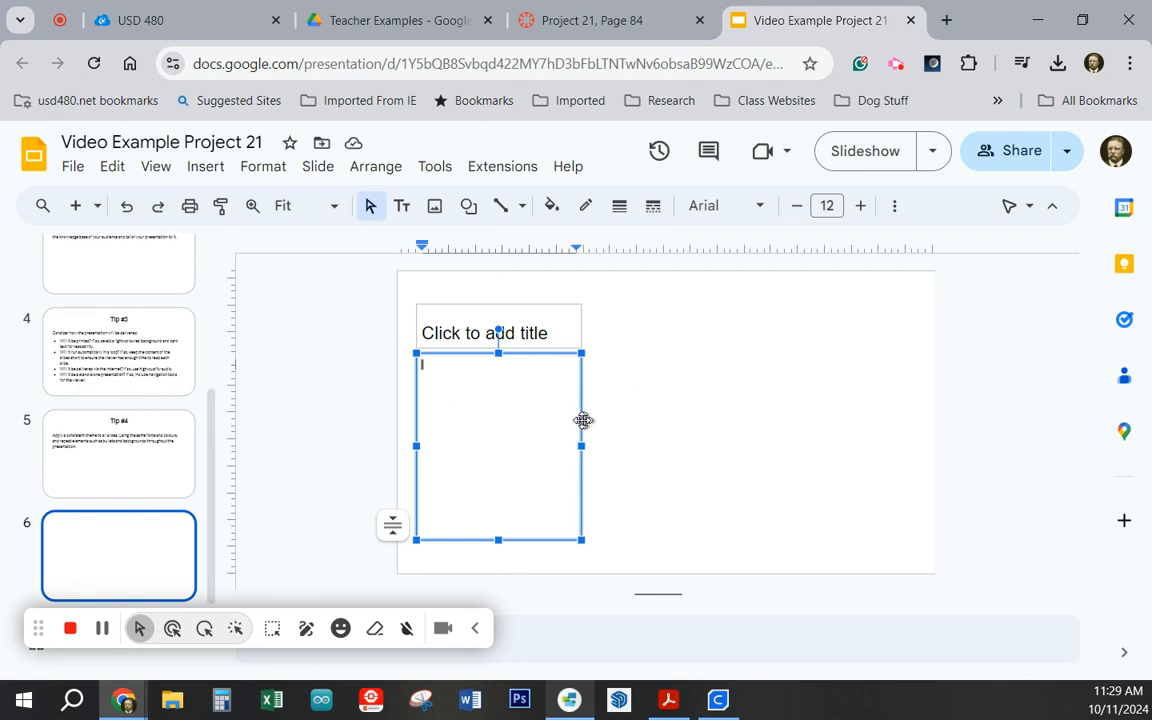
left_click_drag(579, 419, 832, 394)
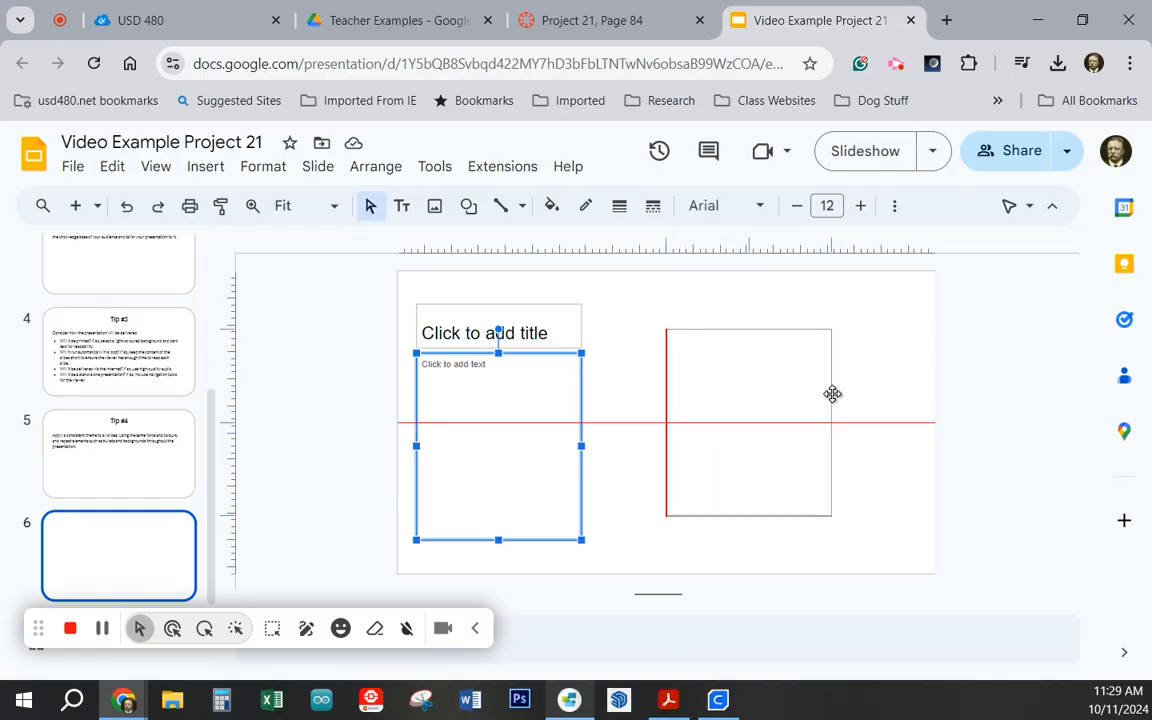